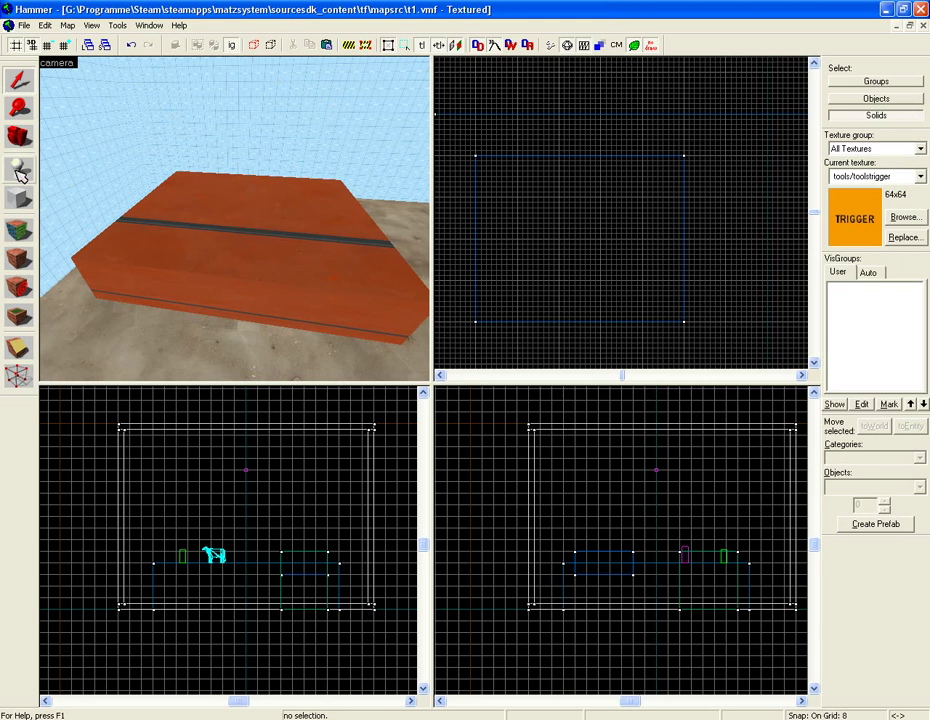
Place a prop_dynamic entity on top of the red block.
{"action": "left_click", "coordinate": [907, 487]}
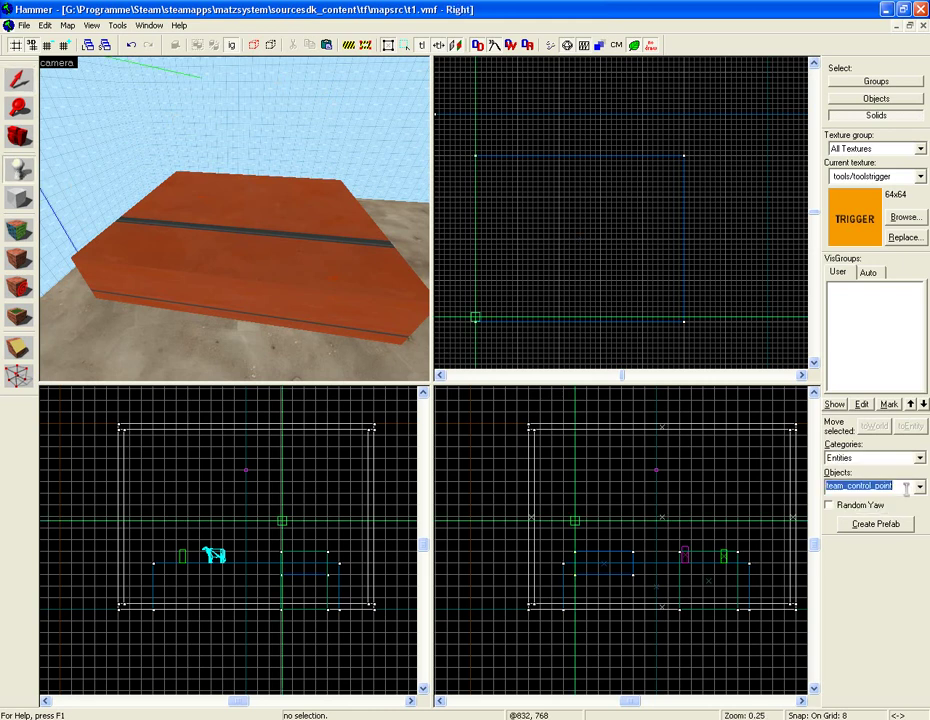
{"action": "type", "text": "prop"}
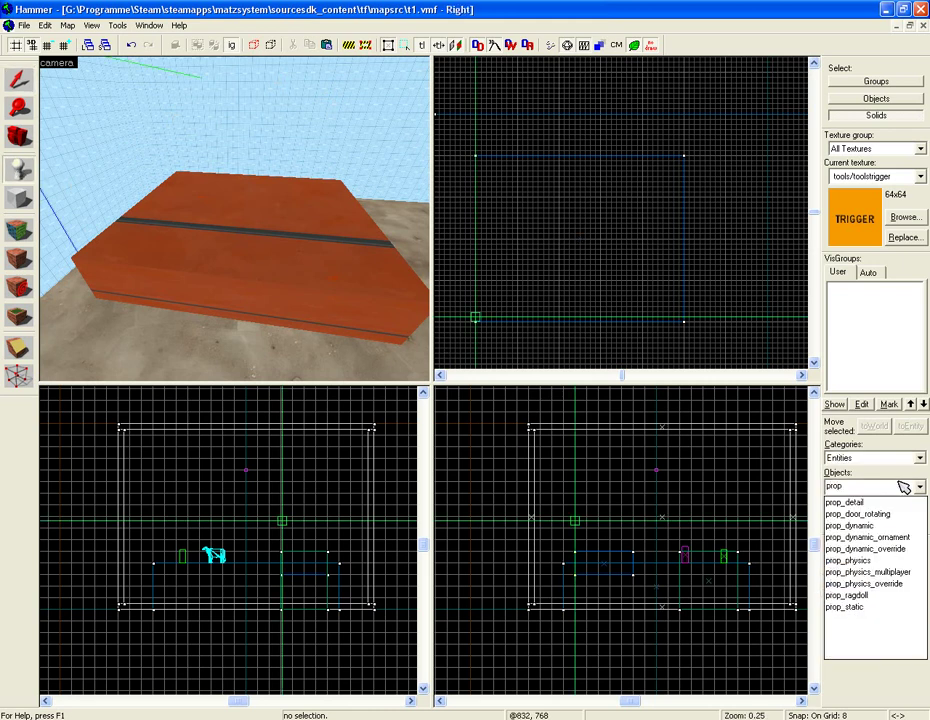
{"action": "left_click", "coordinate": [896, 527]}
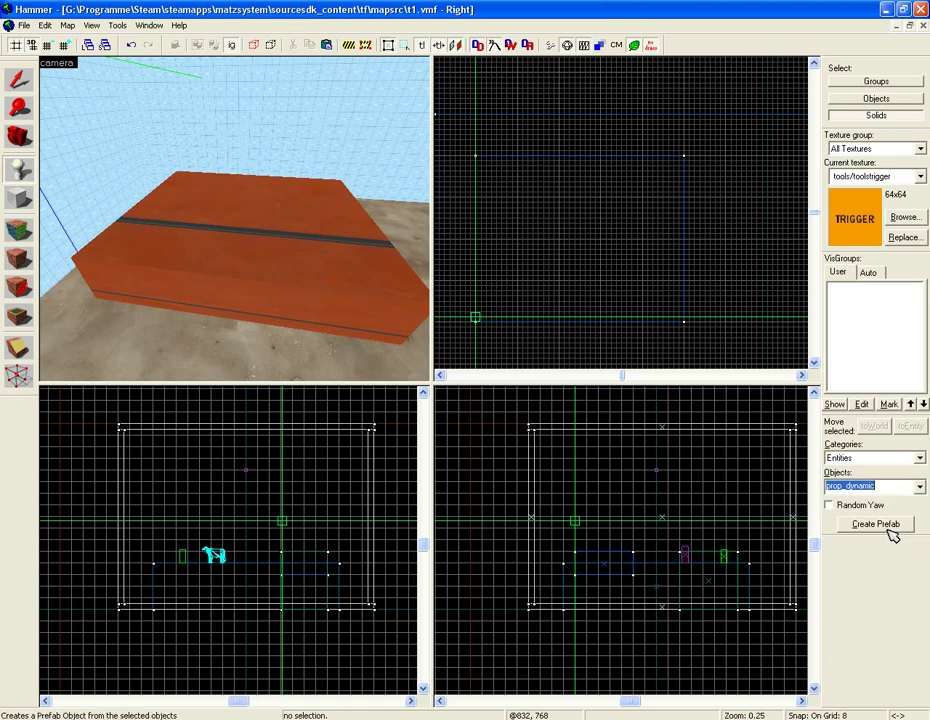
{"action": "left_click", "coordinate": [249, 217]}
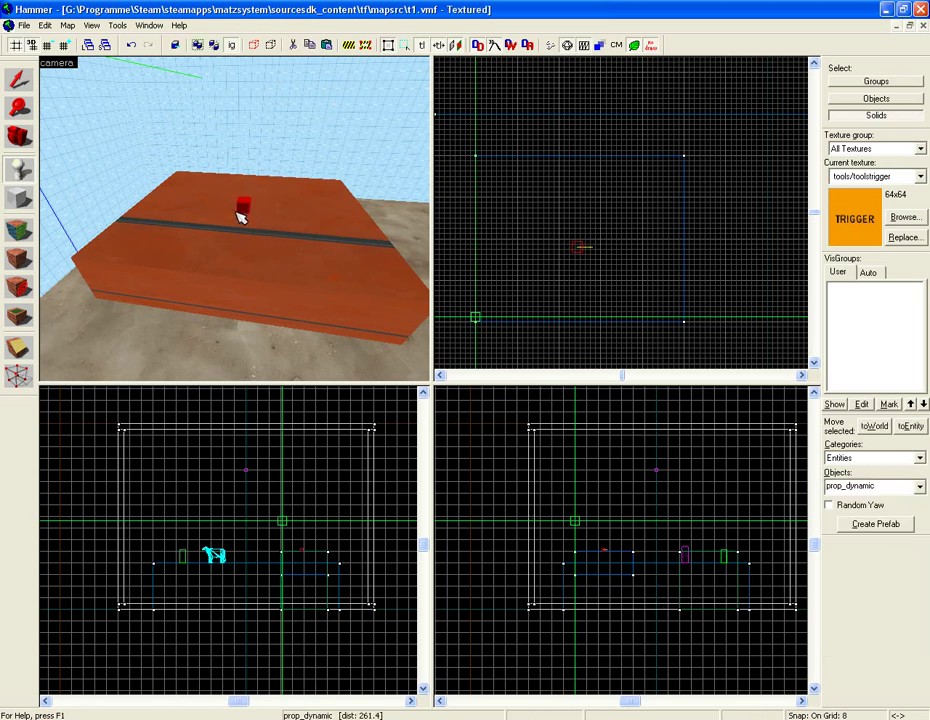
{"action": "left_click", "coordinate": [30, 85]}
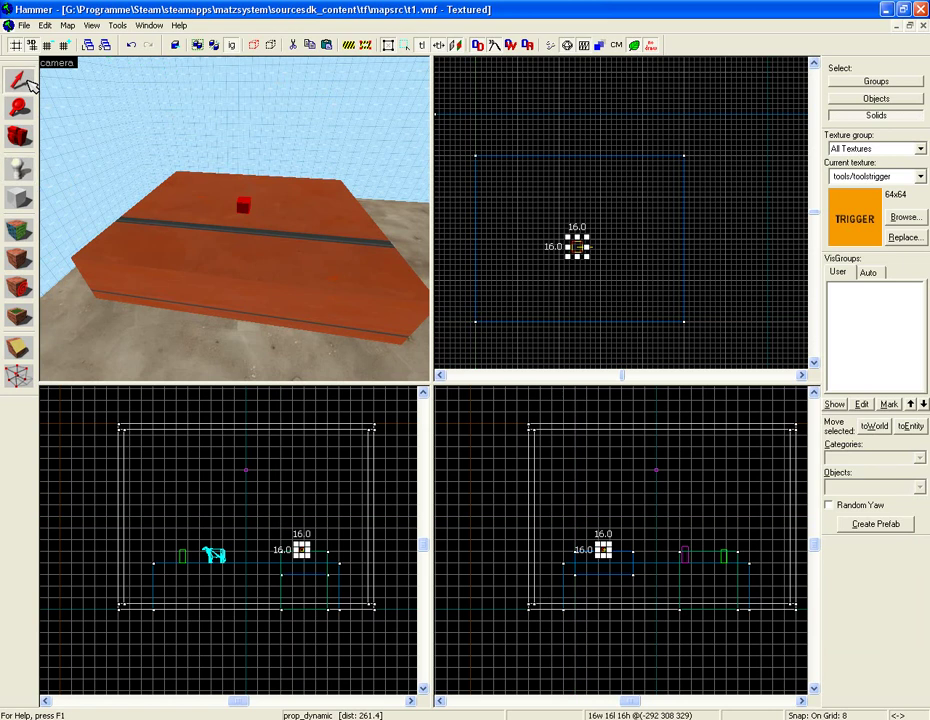
Name the new prop_dynamic entity cp_1_base and apply the change.
{"action": "double_click", "coordinate": [245, 207]}
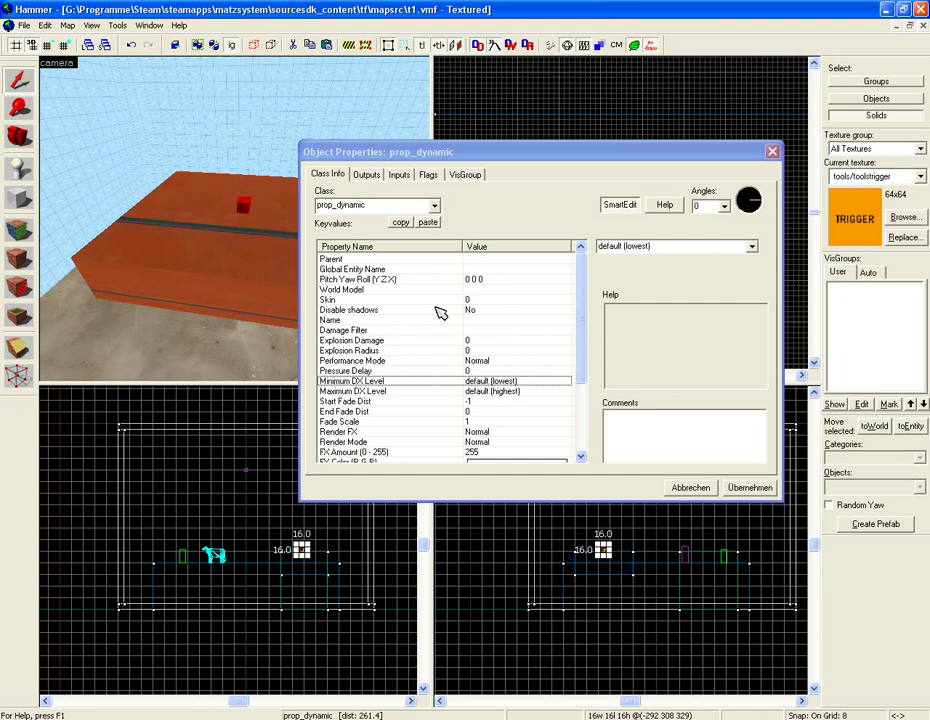
{"action": "left_click", "coordinate": [484, 322]}
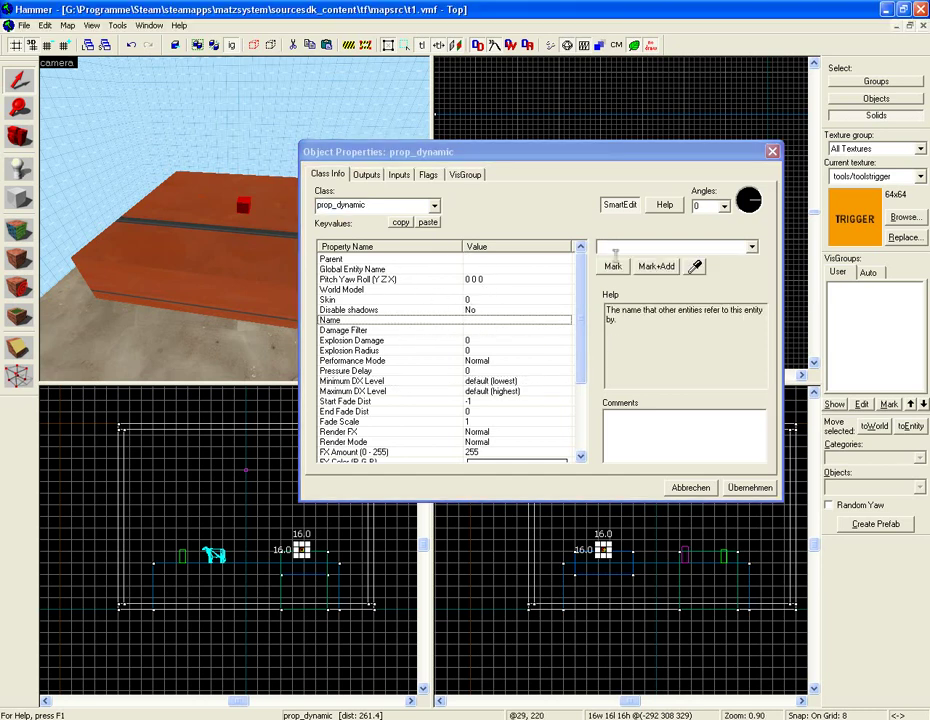
{"action": "left_click", "coordinate": [670, 248]}
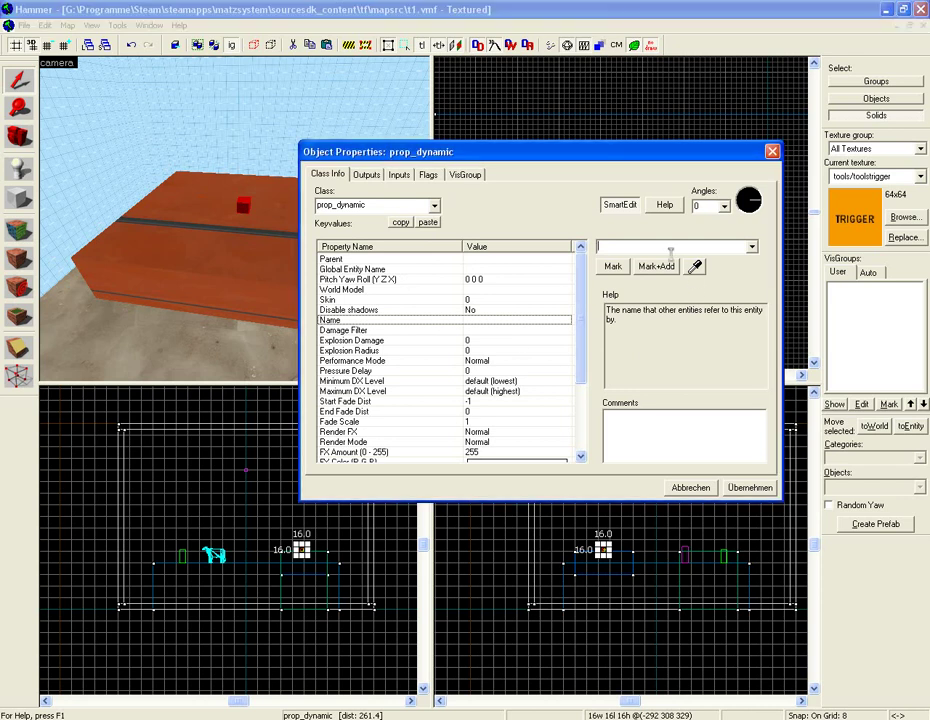
{"action": "type", "text": "cp_1_base"}
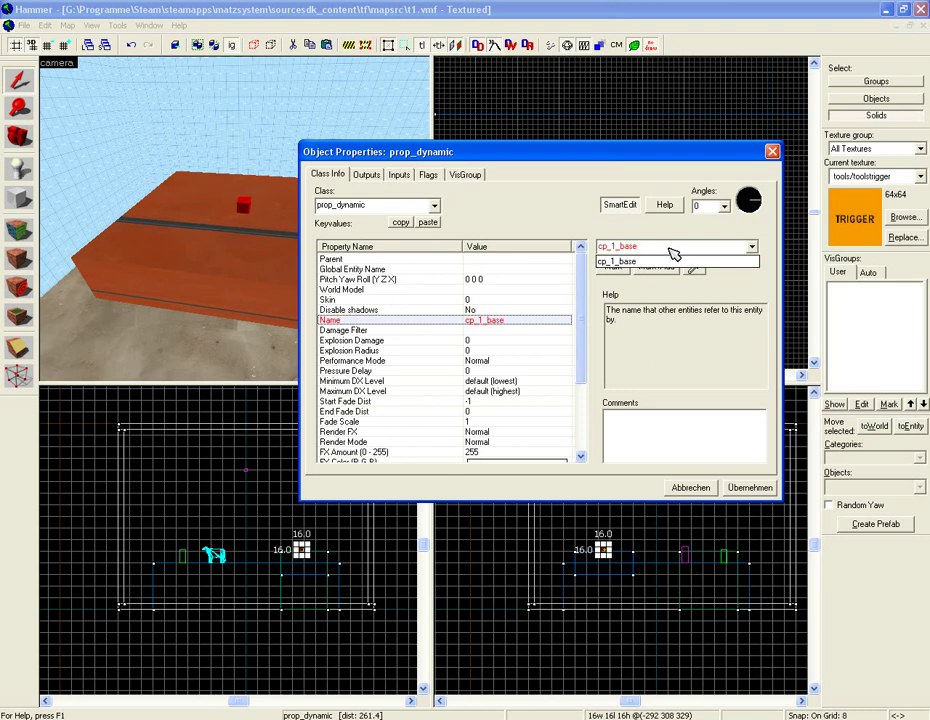
{"action": "left_click", "coordinate": [738, 485]}
{"action": "left_click", "coordinate": [752, 486]}
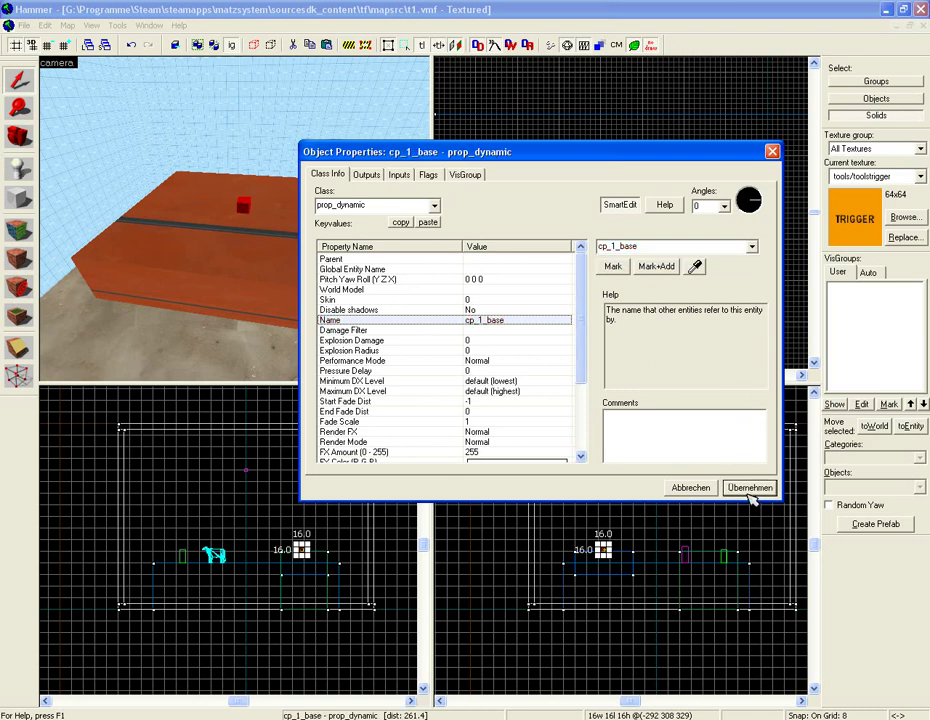
Set the world model of cp_1_base to props_gameplay/cap_point_base.mdl and close its properties.
{"action": "left_click", "coordinate": [425, 290]}
{"action": "left_click", "coordinate": [614, 268]}
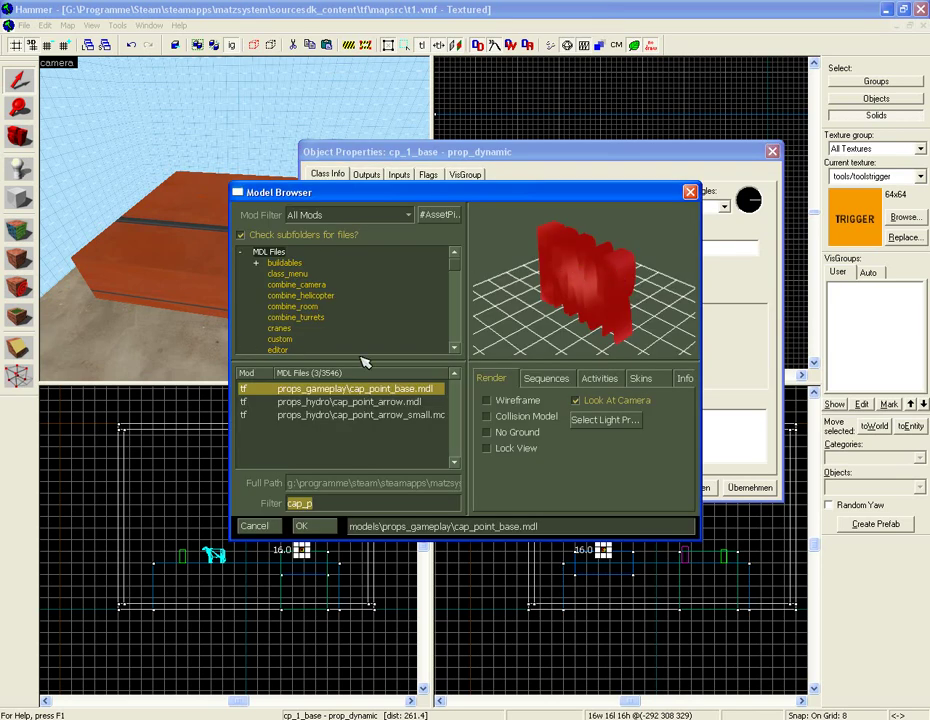
{"action": "left_click", "coordinate": [330, 396]}
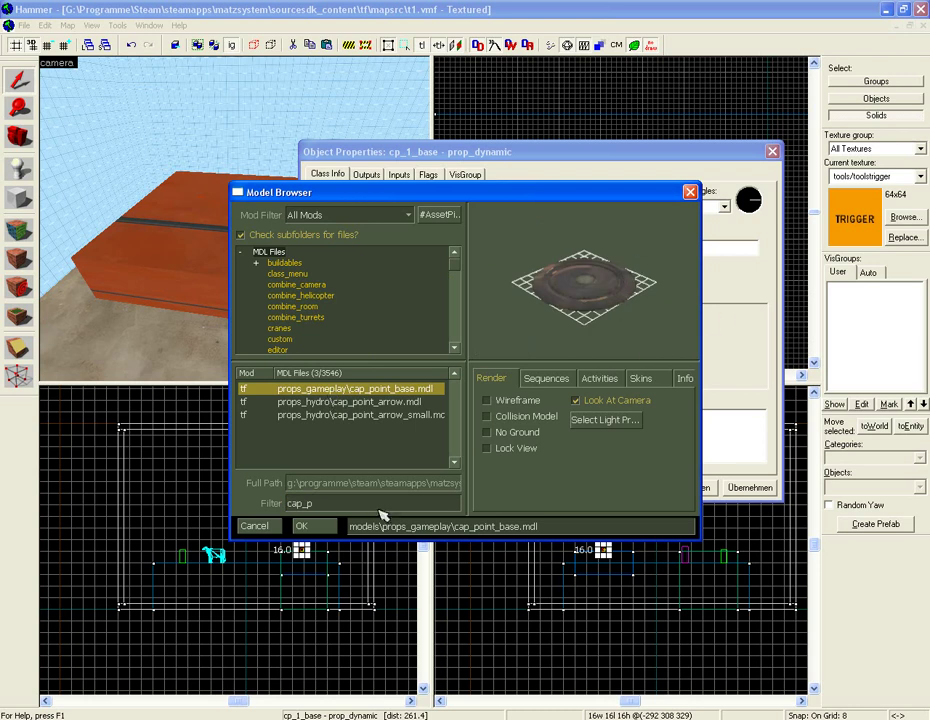
{"action": "left_click", "coordinate": [335, 526]}
{"action": "left_click", "coordinate": [733, 487]}
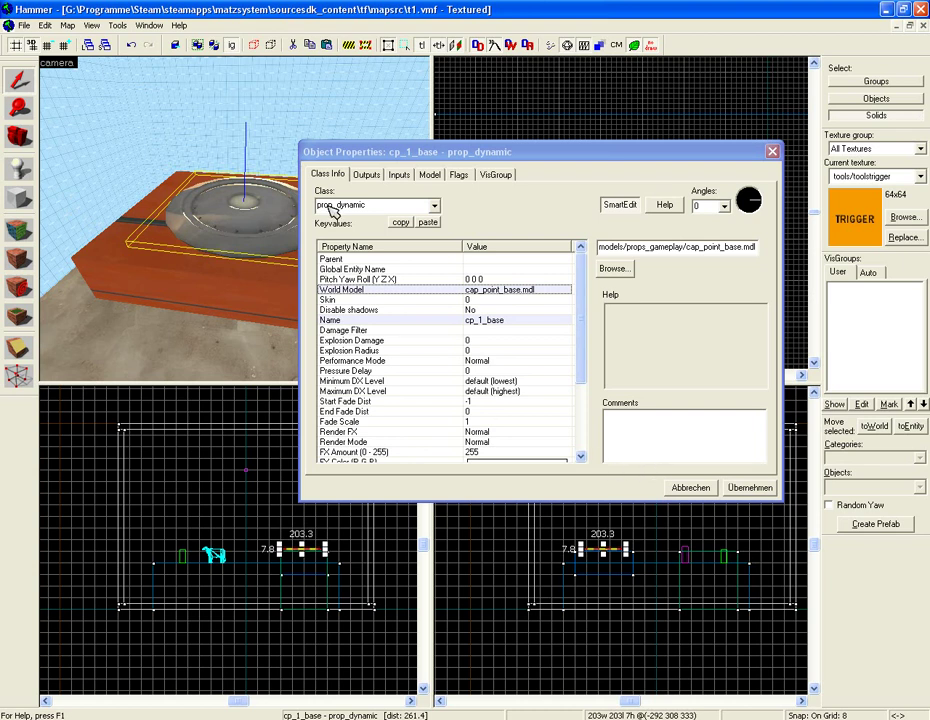
{"action": "left_click", "coordinate": [730, 488]}
{"action": "left_click", "coordinate": [698, 488]}
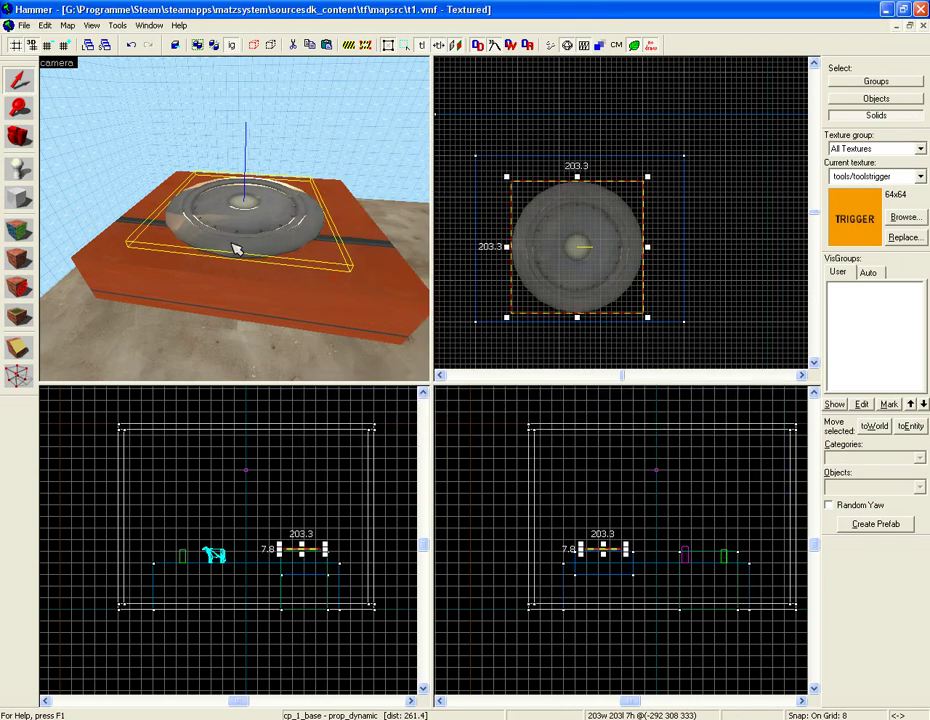
Place a team_control_point entity on the red block beside the capture point base.
{"action": "mouse_move", "coordinate": [188, 222]}
{"action": "left_mouse_down"}
{"action": "mouse_move", "coordinate": [193, 228]}
{"action": "mouse_move", "coordinate": [188, 222]}
{"action": "left_mouse_up"}
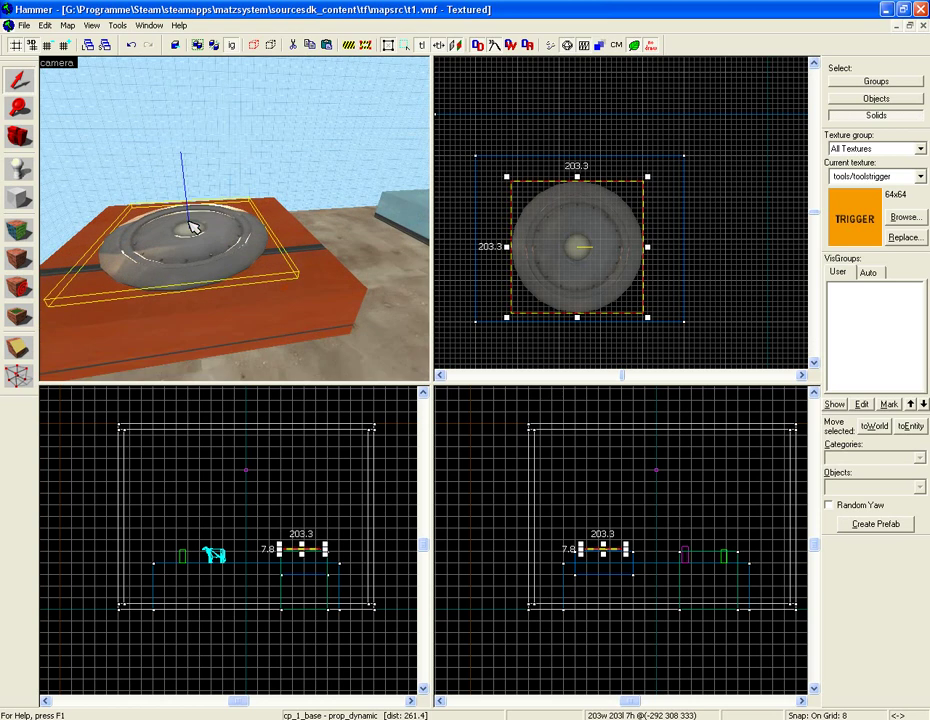
{"action": "left_click", "coordinate": [19, 167]}
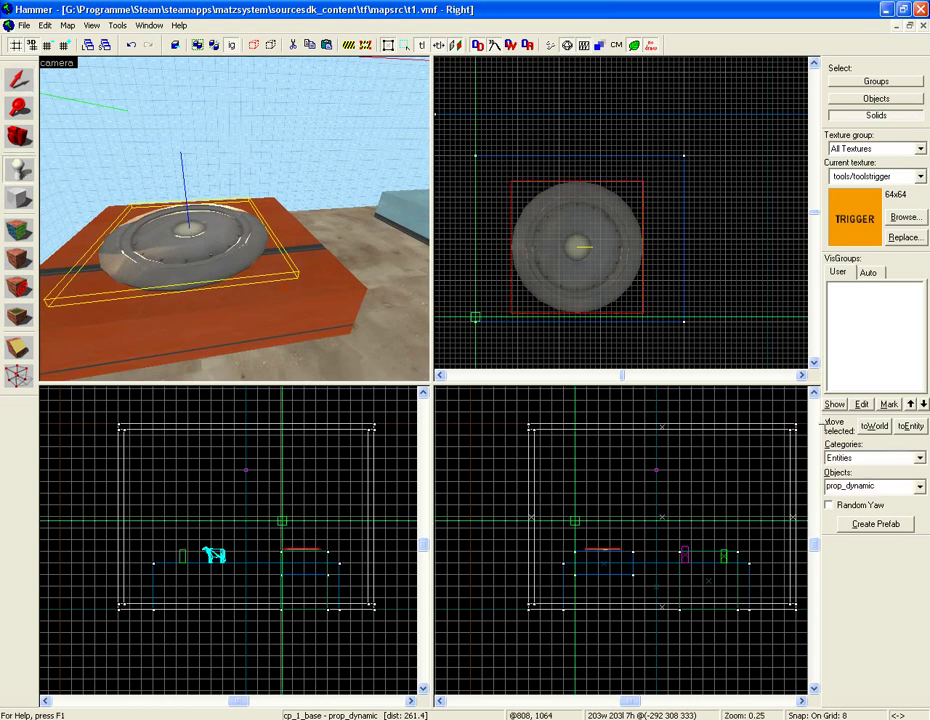
{"action": "left_click", "coordinate": [888, 487]}
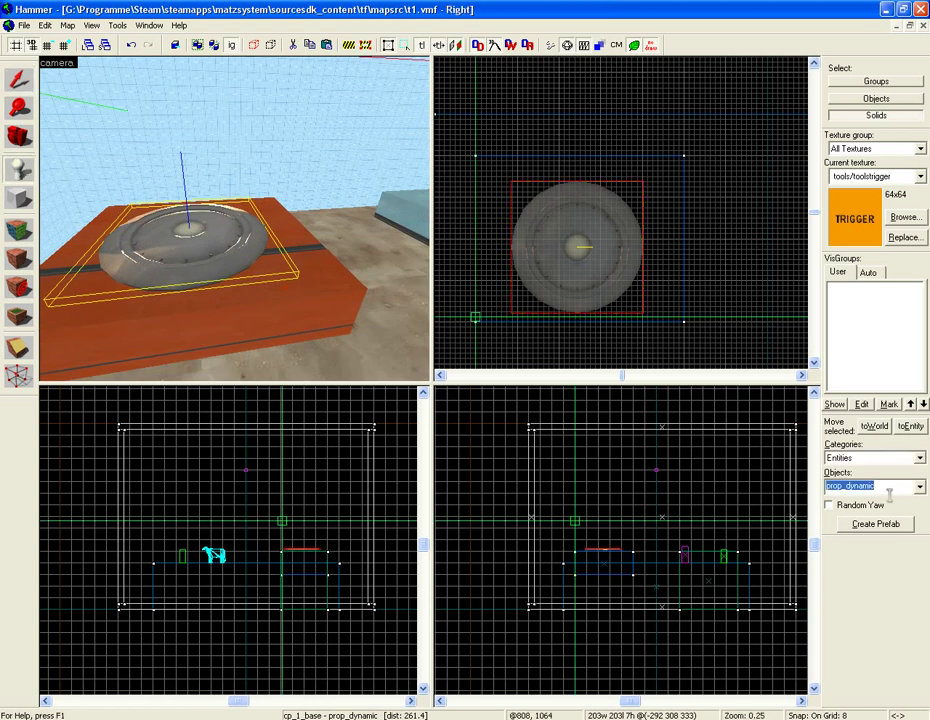
{"action": "type", "text": "team"}
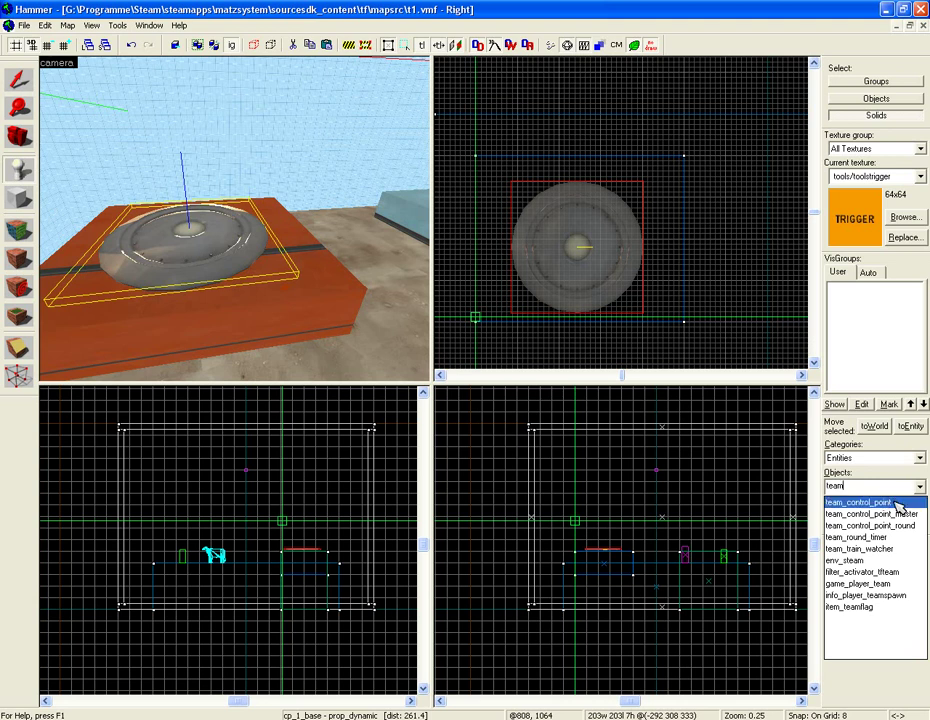
{"action": "left_click", "coordinate": [895, 504]}
{"action": "left_click", "coordinate": [304, 246]}
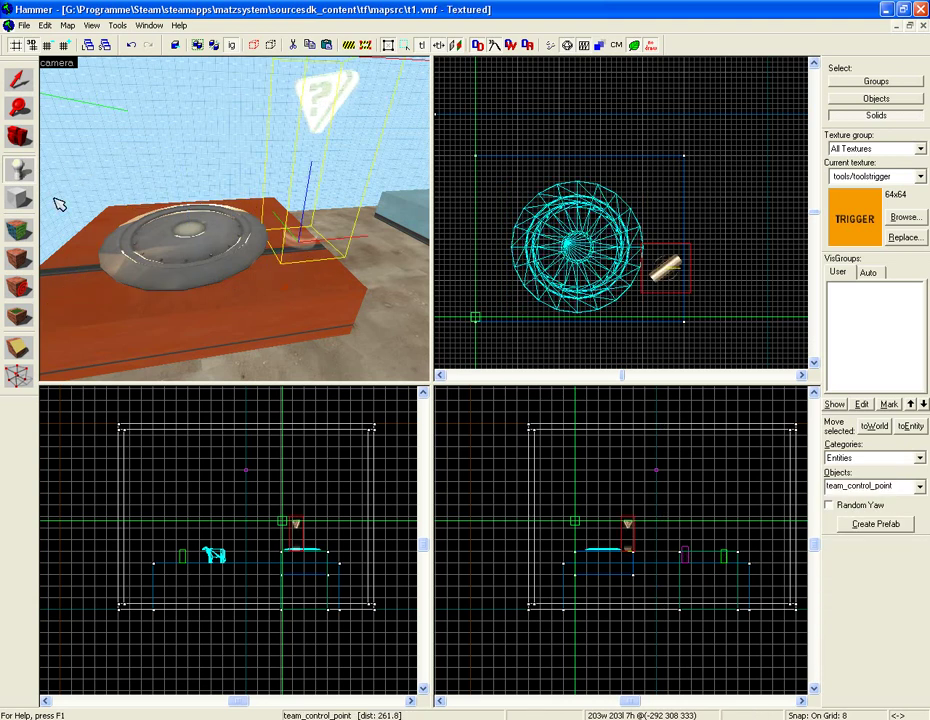
Move the team_control_point onto the centre of the capture point base in the top view.
{"action": "left_click", "coordinate": [15, 82]}
{"action": "left_click_drag", "start_coordinate": [667, 276], "coordinate": [604, 284]}
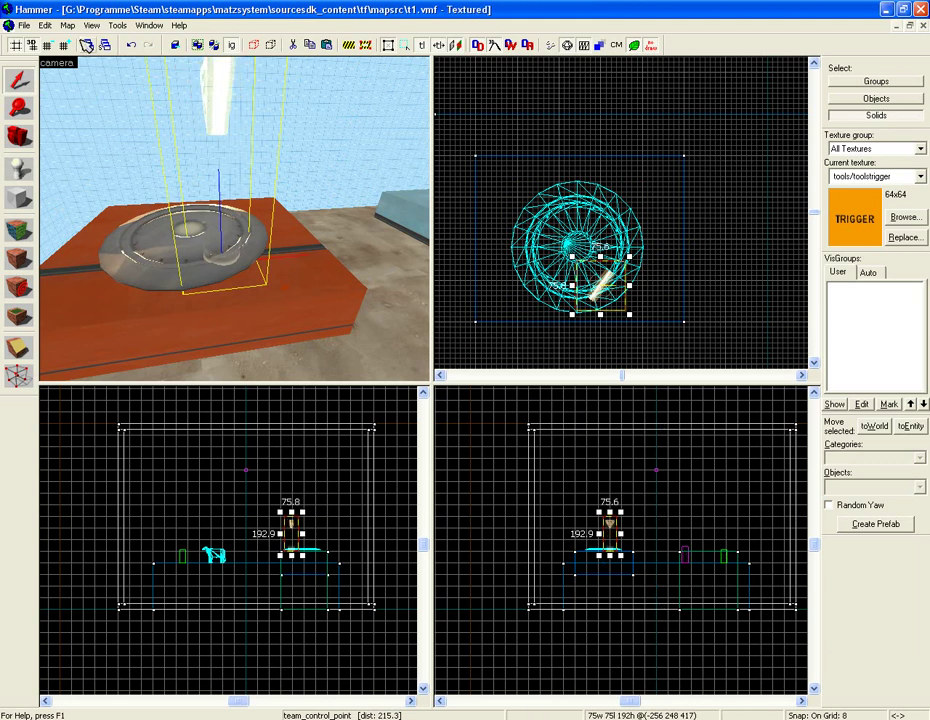
{"action": "left_click", "coordinate": [67, 25]}
{"action": "mouse_move", "coordinate": [119, 68]}
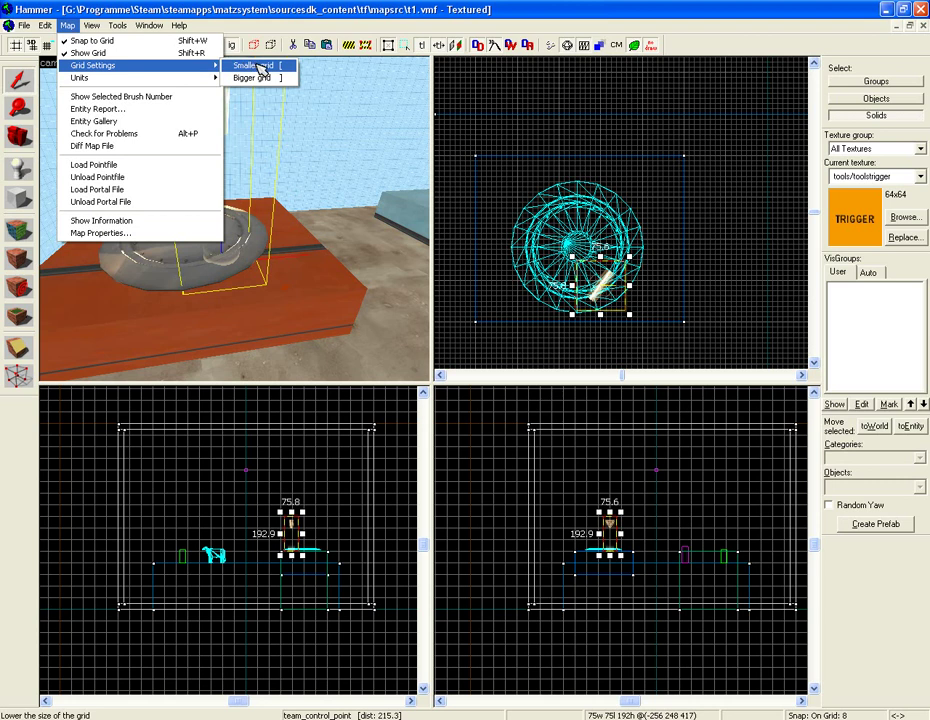
{"action": "left_click", "coordinate": [318, 18]}
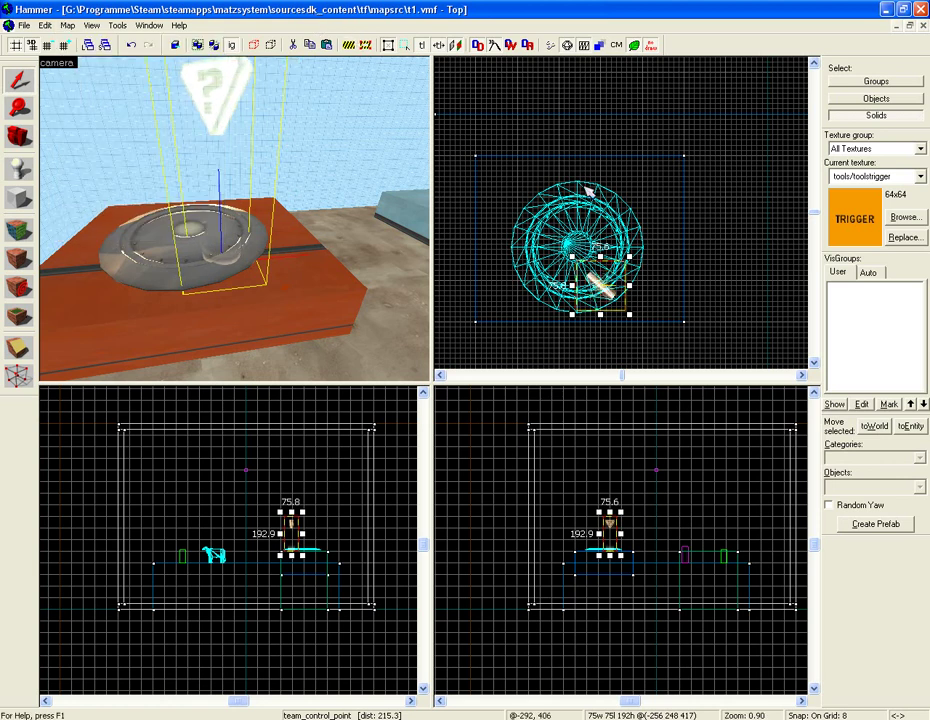
{"action": "left_click_drag", "start_coordinate": [597, 292], "coordinate": [577, 251]}
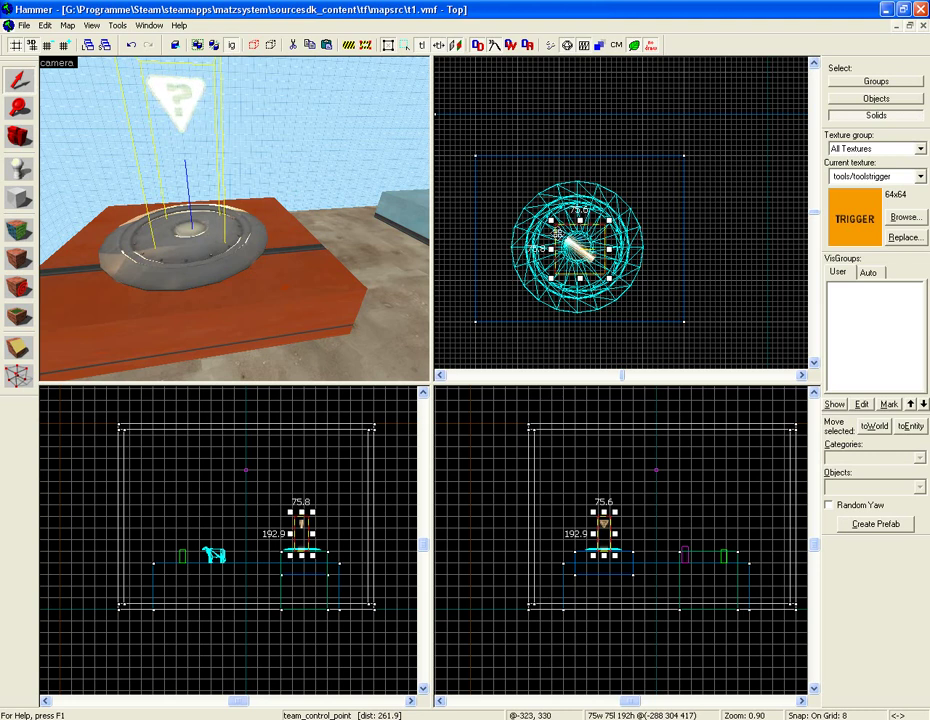
{"action": "left_click_drag", "start_coordinate": [589, 249], "coordinate": [586, 249]}
Name the team_control_point entity cp_1_flag and apply the change.
{"action": "left_click", "coordinate": [19, 112]}
{"action": "double_click", "coordinate": [184, 127]}
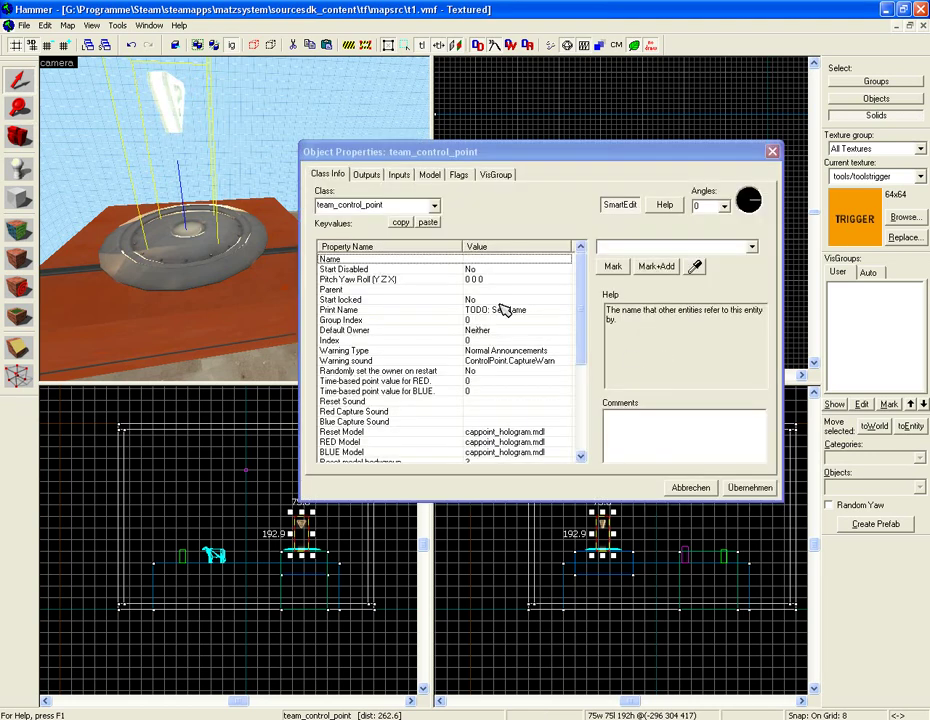
{"action": "left_click", "coordinate": [637, 250]}
{"action": "type", "text": "cp_1_flag"}
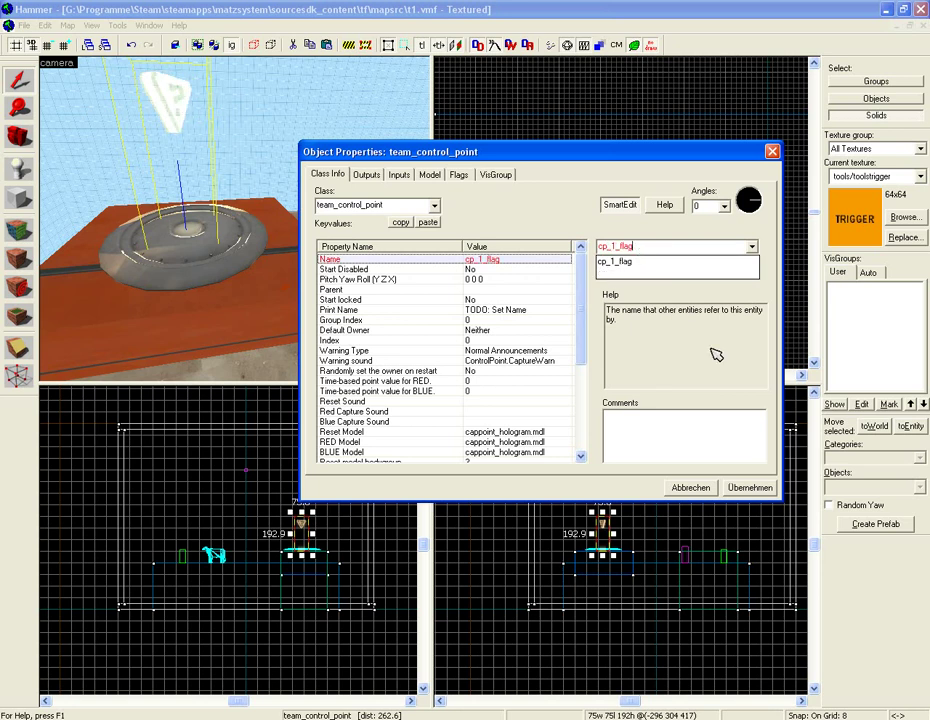
{"action": "left_click", "coordinate": [752, 488]}
{"action": "left_click", "coordinate": [752, 488]}
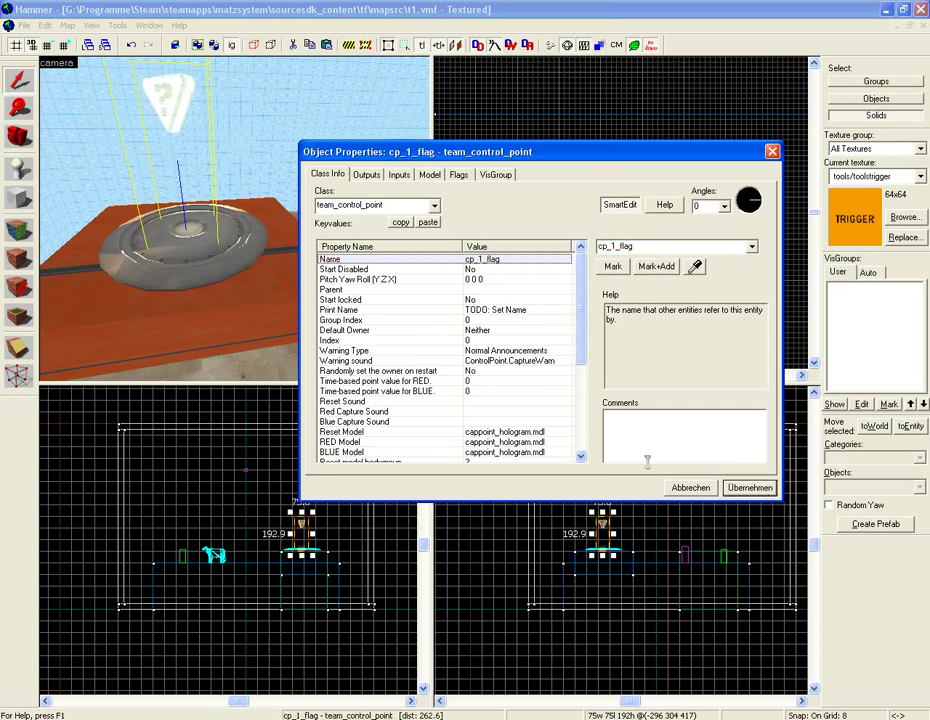
Set the print name of cp_1_flag to "Red Base" and apply it.
{"action": "left_click", "coordinate": [482, 311]}
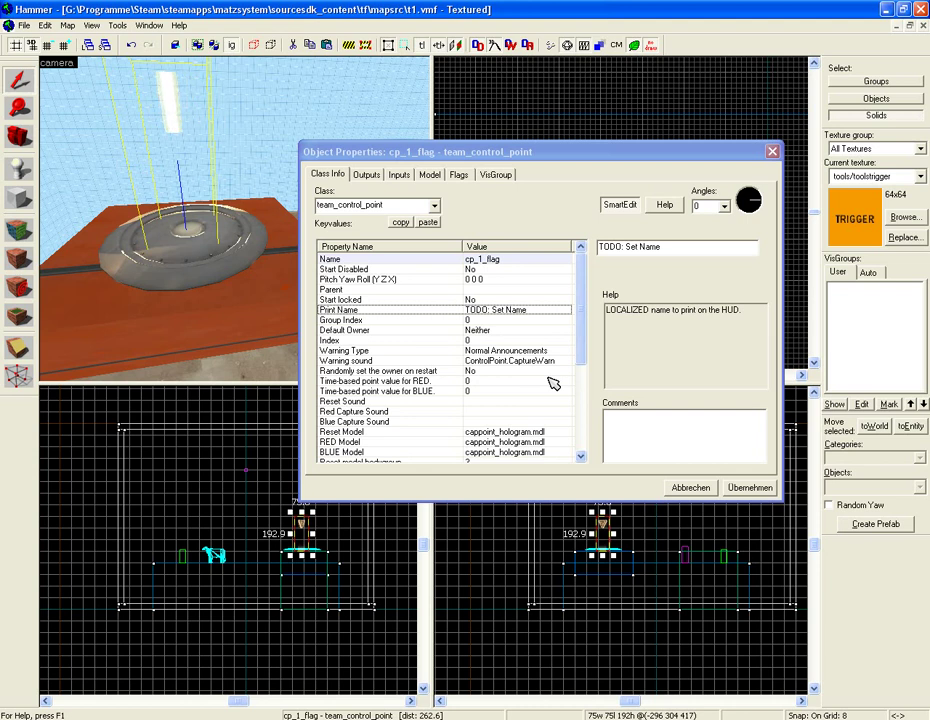
{"action": "left_click_drag", "start_coordinate": [676, 249], "coordinate": [597, 247]}
{"action": "type", "text": "Red"}
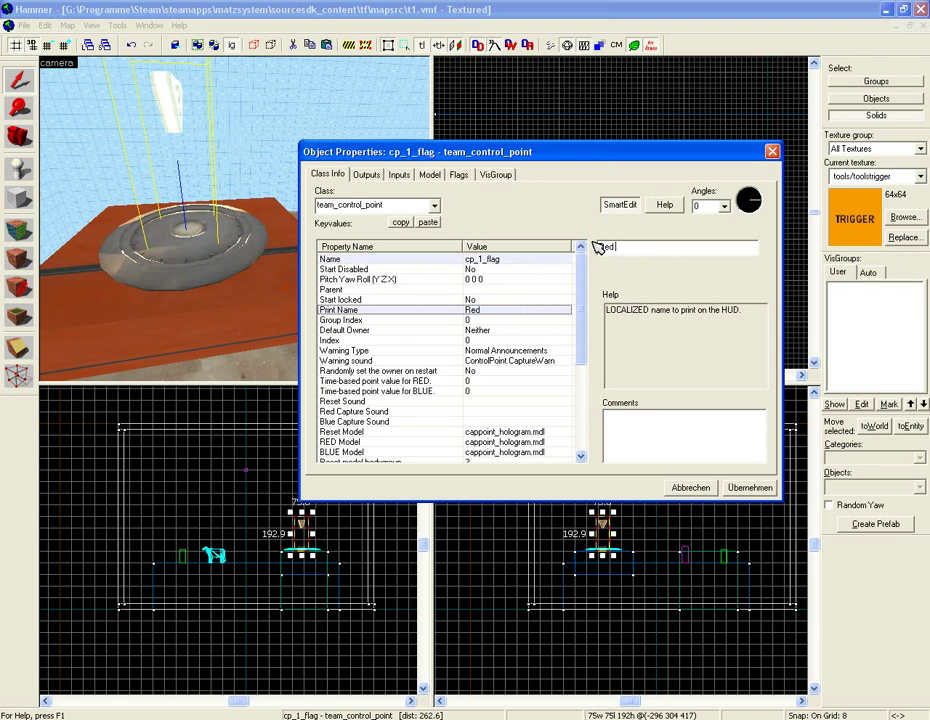
{"action": "type", "text": " Base"}
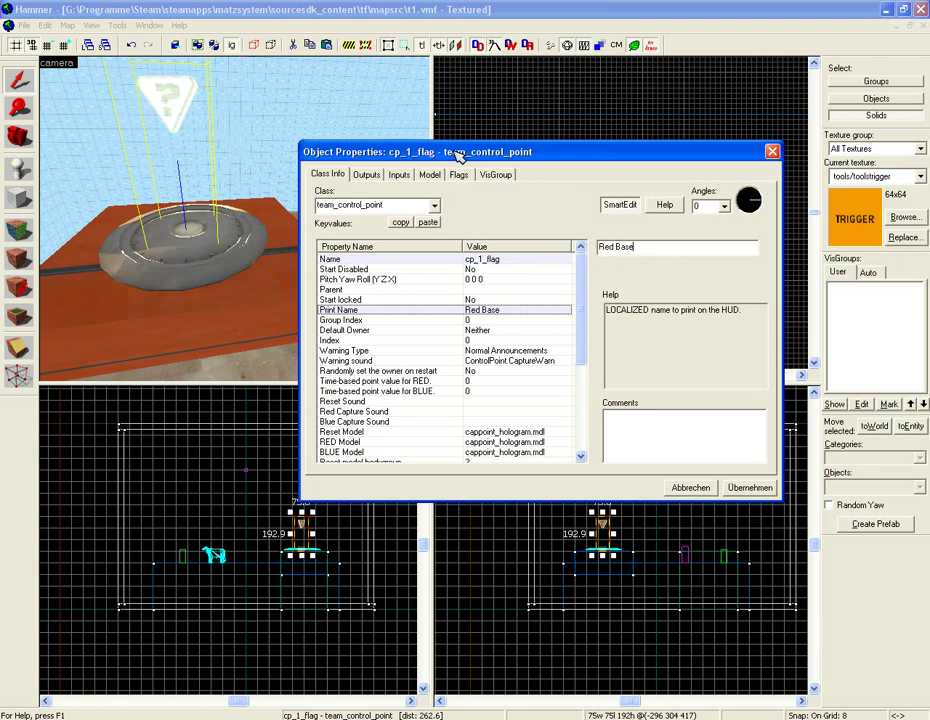
{"action": "left_click", "coordinate": [748, 488]}
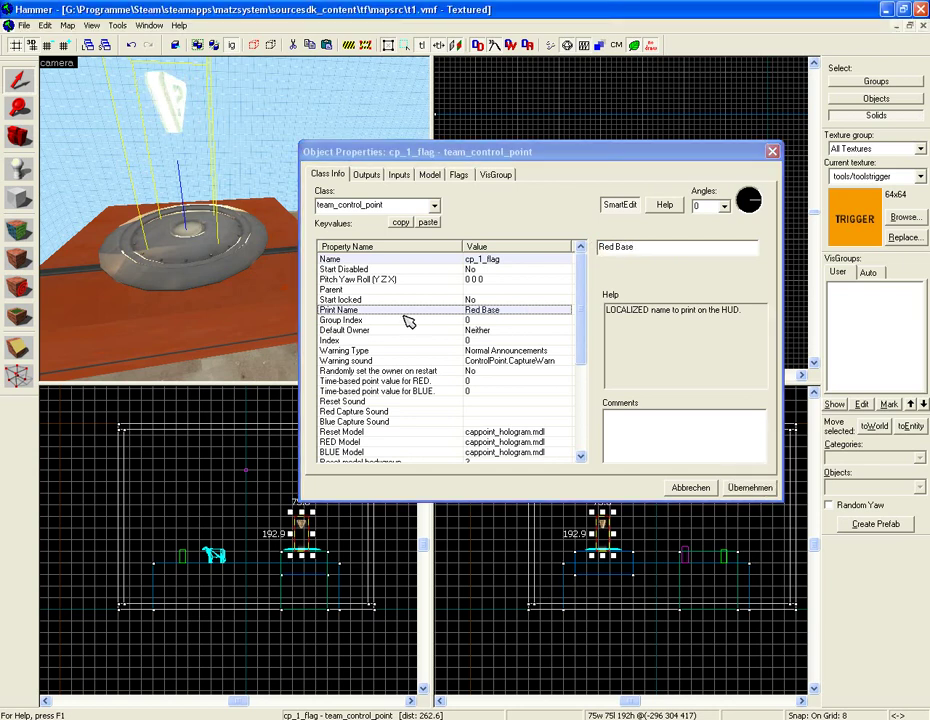
Set the default owner of cp_1_flag to Red.
{"action": "left_click", "coordinate": [497, 331]}
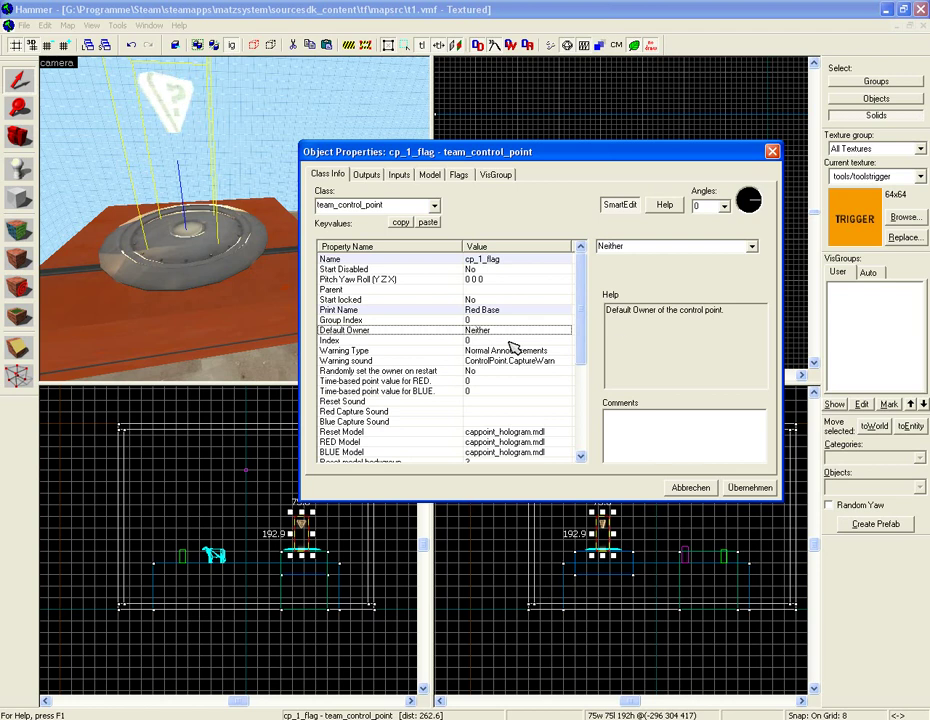
{"action": "left_click", "coordinate": [755, 247]}
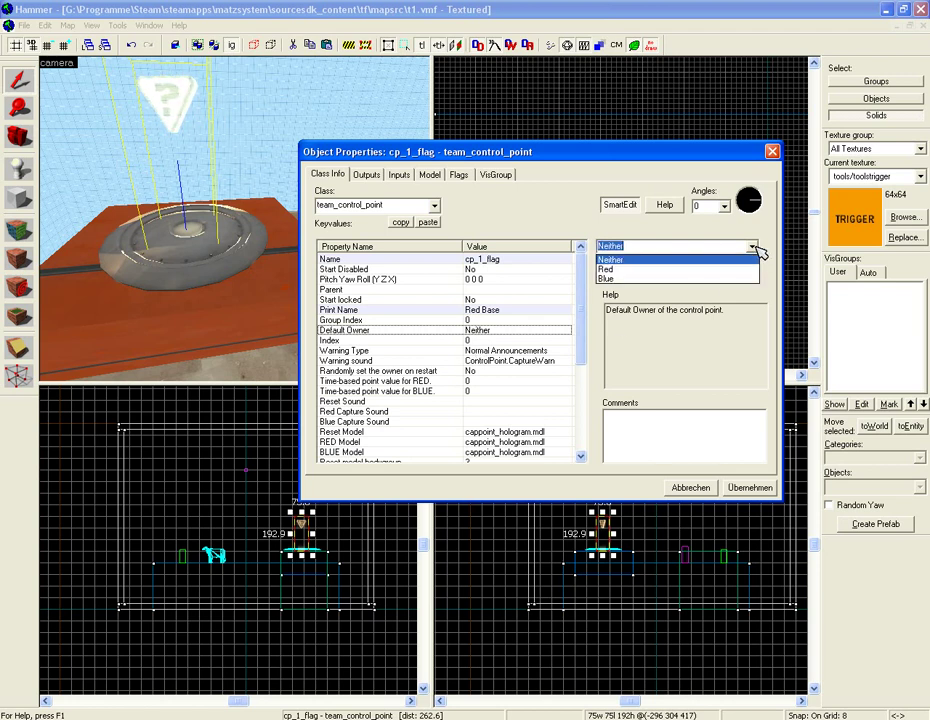
{"action": "left_click", "coordinate": [720, 269]}
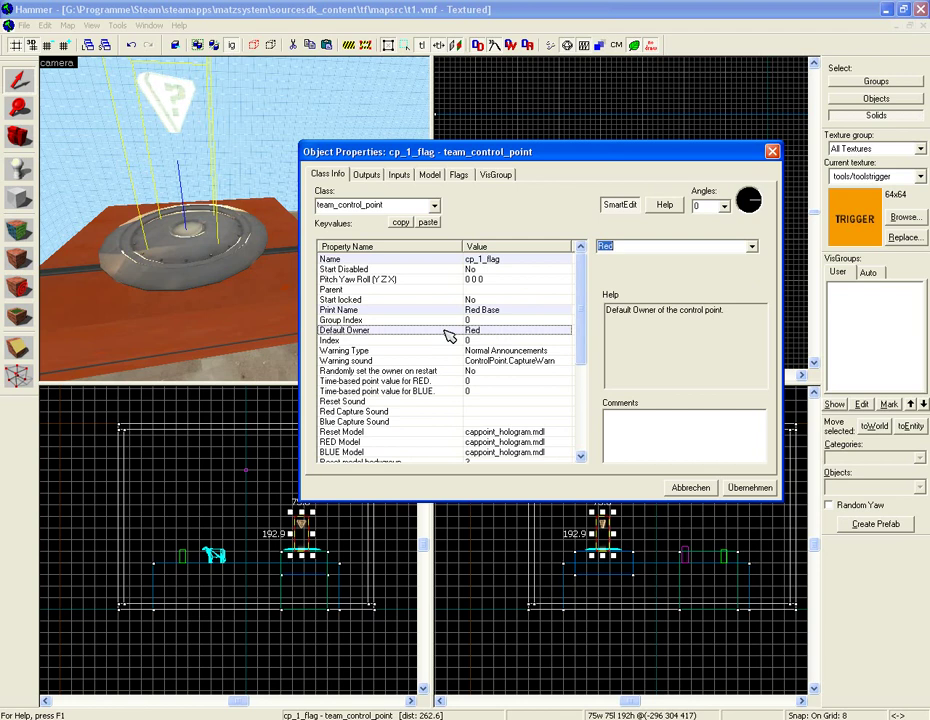
Examine the Index and Warning Type properties of cp_1_flag.
{"action": "left_click", "coordinate": [487, 340]}
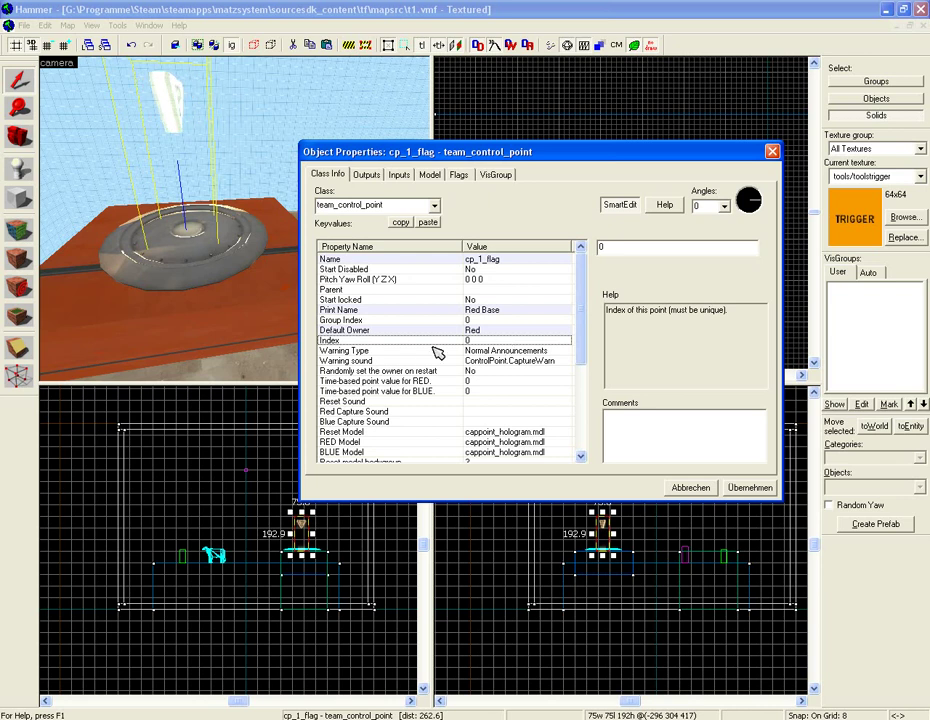
{"action": "left_click", "coordinate": [419, 350]}
{"action": "left_click", "coordinate": [419, 358]}
{"action": "left_click", "coordinate": [422, 352]}
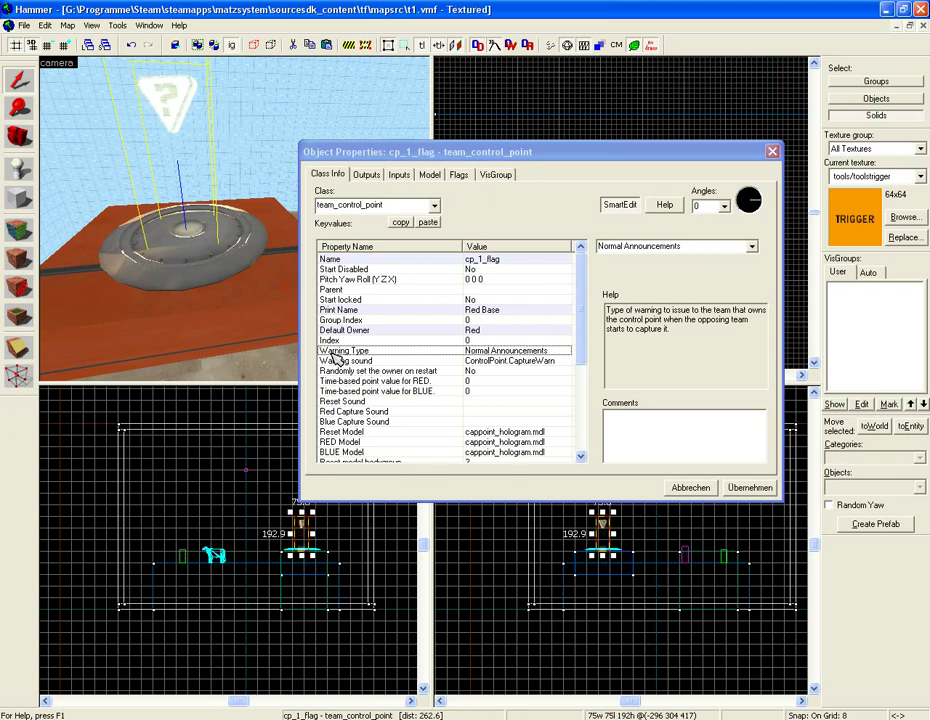
Set the warning type of cp_1_flag to Final Capture Point Warning, apply it and close the properties.
{"action": "left_click", "coordinate": [752, 246]}
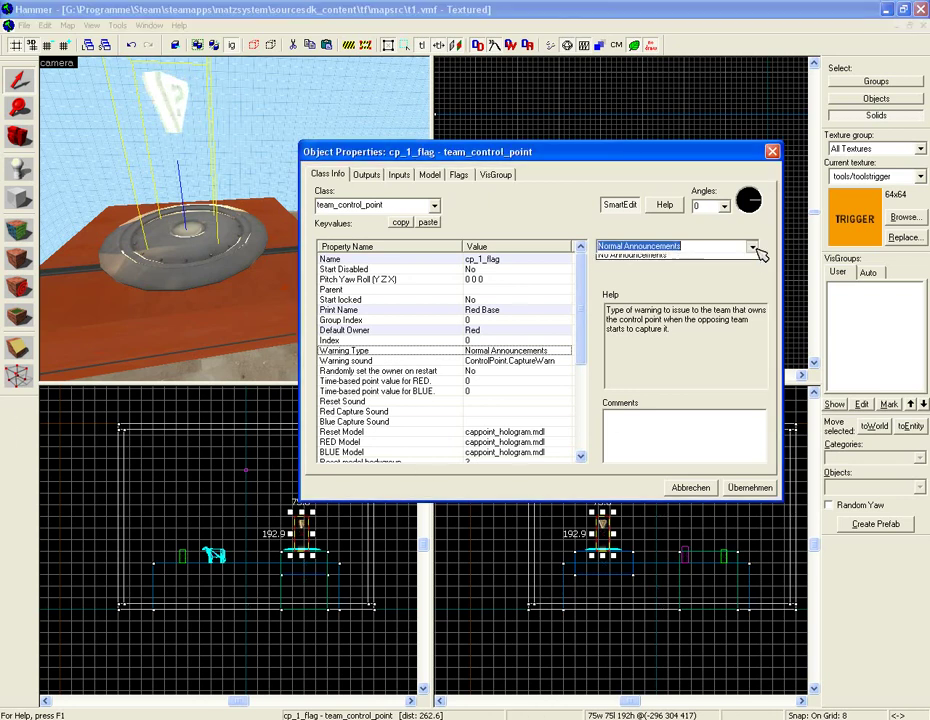
{"action": "left_click", "coordinate": [750, 268]}
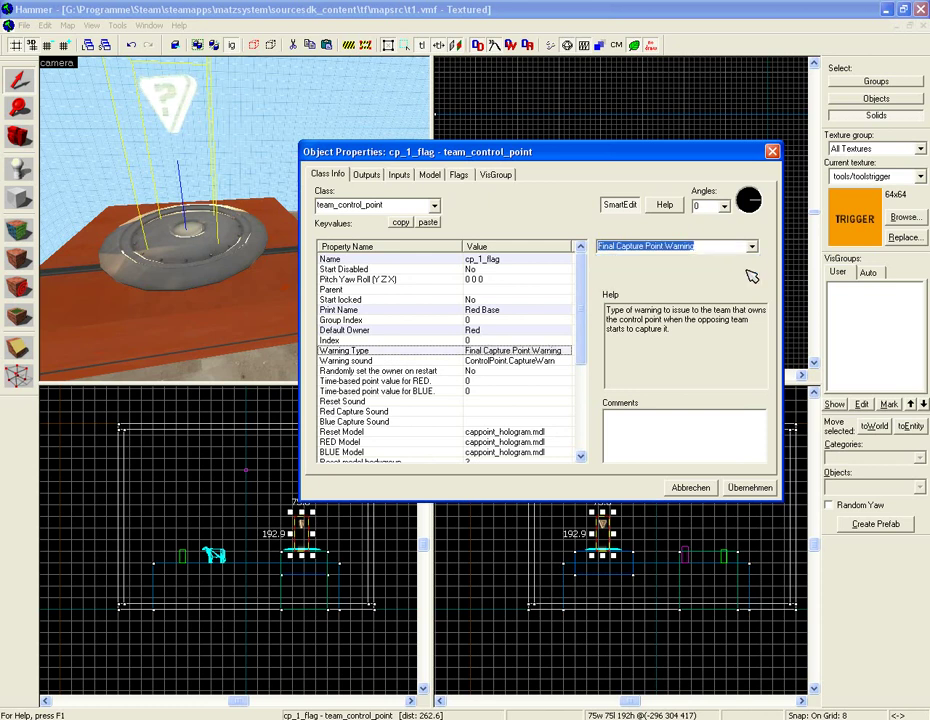
{"action": "left_click_drag", "start_coordinate": [581, 299], "coordinate": [569, 250]}
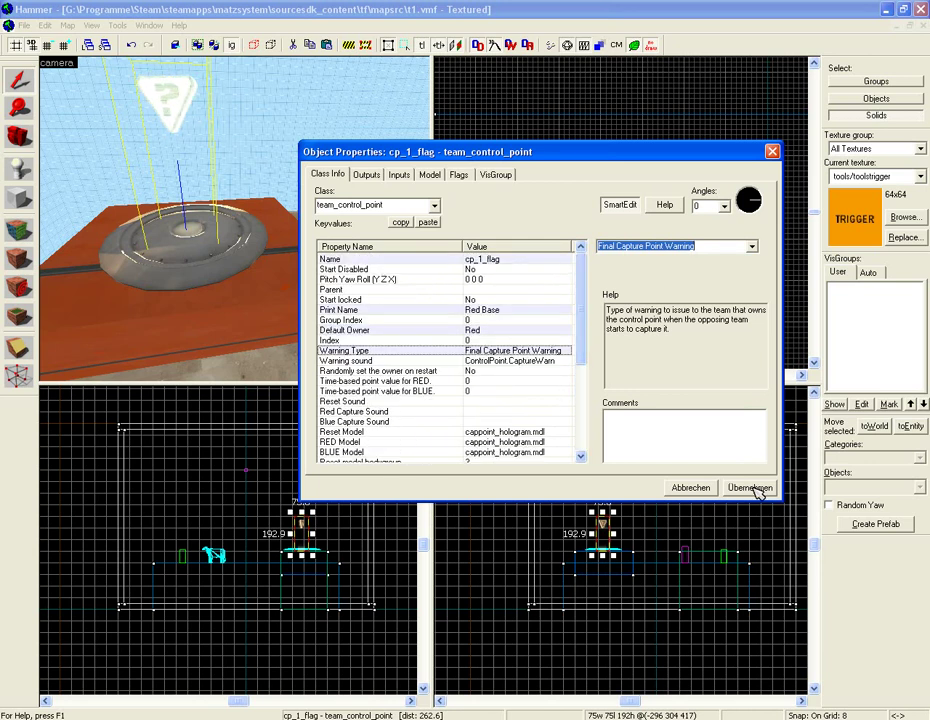
{"action": "left_click", "coordinate": [692, 488]}
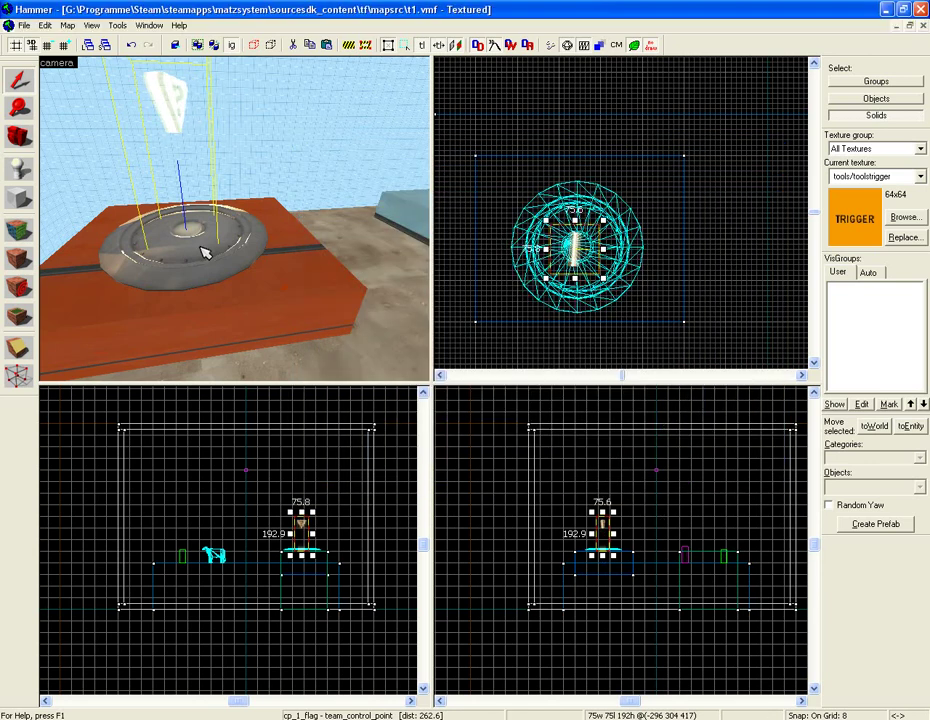
Draw a block outline of about 216 by 232 units around the capture point base in the top view.
{"action": "key", "text": "z"}
{"action": "key", "text": "w"}
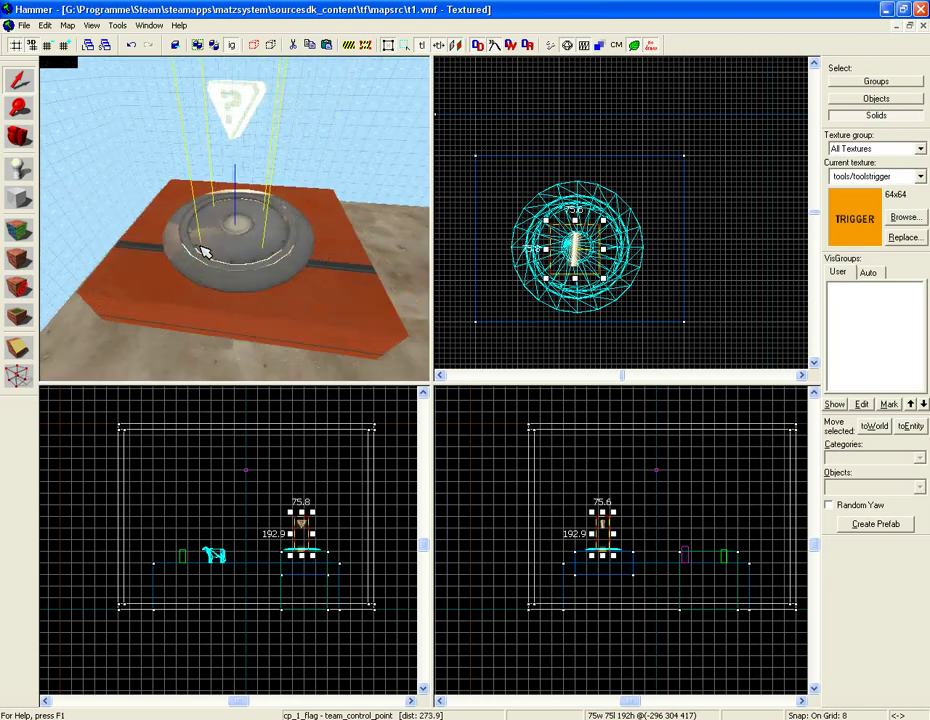
{"action": "left_click_drag", "start_coordinate": [203, 251], "coordinate": [203, 251]}
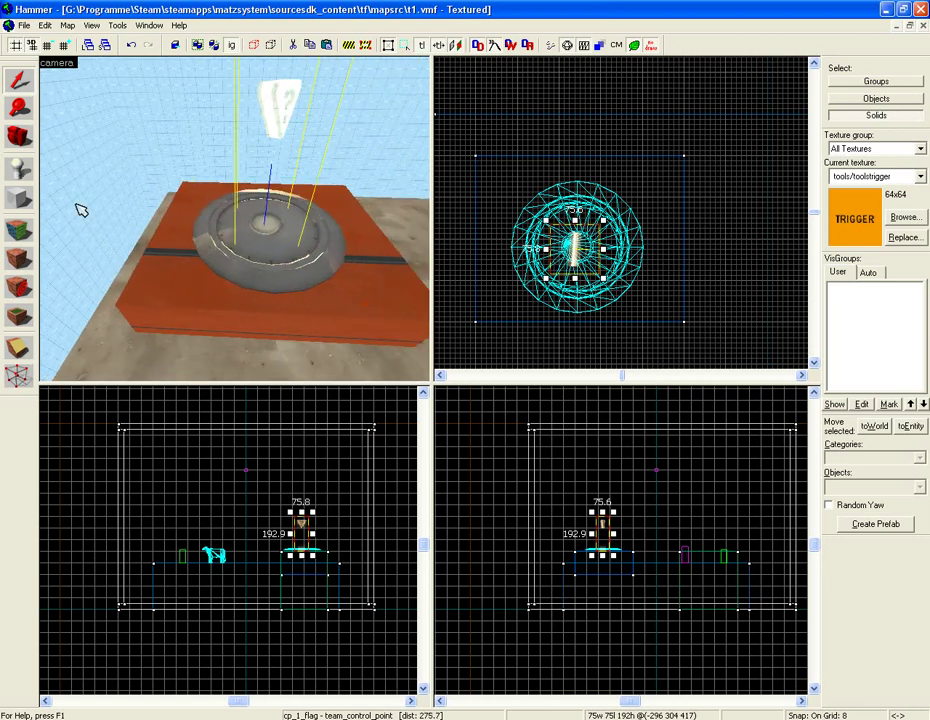
{"action": "left_click", "coordinate": [17, 198]}
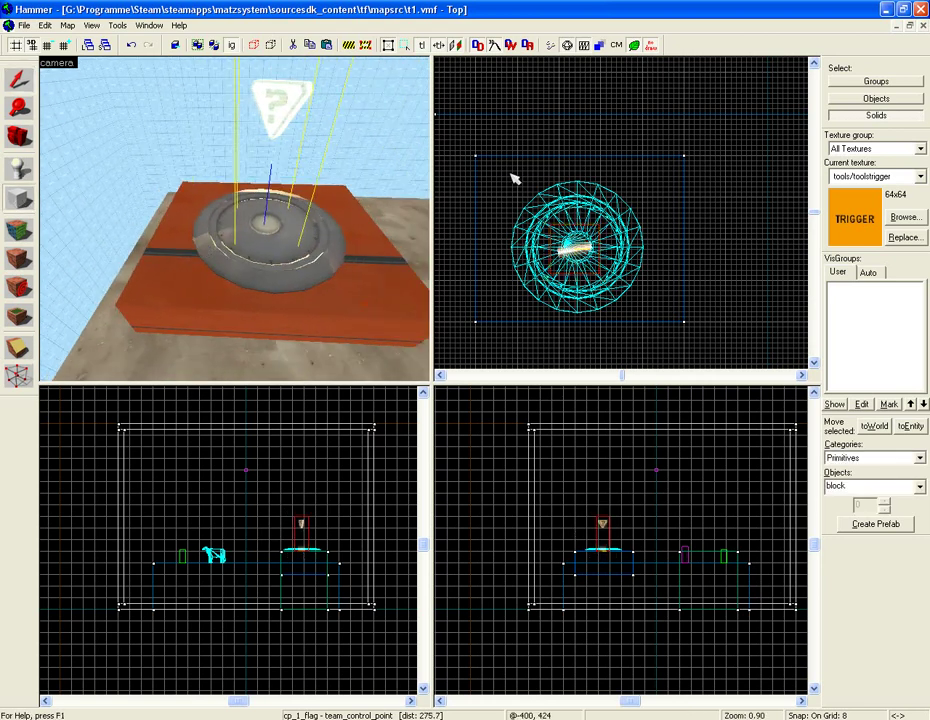
{"action": "left_click_drag", "start_coordinate": [506, 168], "coordinate": [652, 322]}
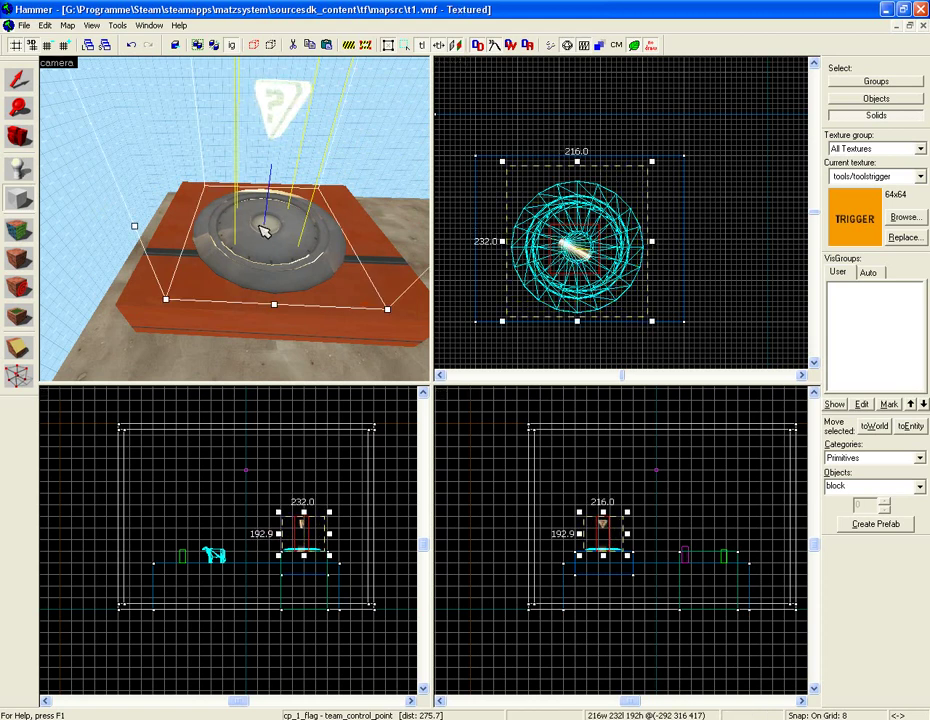
Resize the block outline to 224 units wide, 216 long and 343 high so it encloses the capture point.
{"action": "left_click_drag", "start_coordinate": [502, 240], "coordinate": [497, 241]}
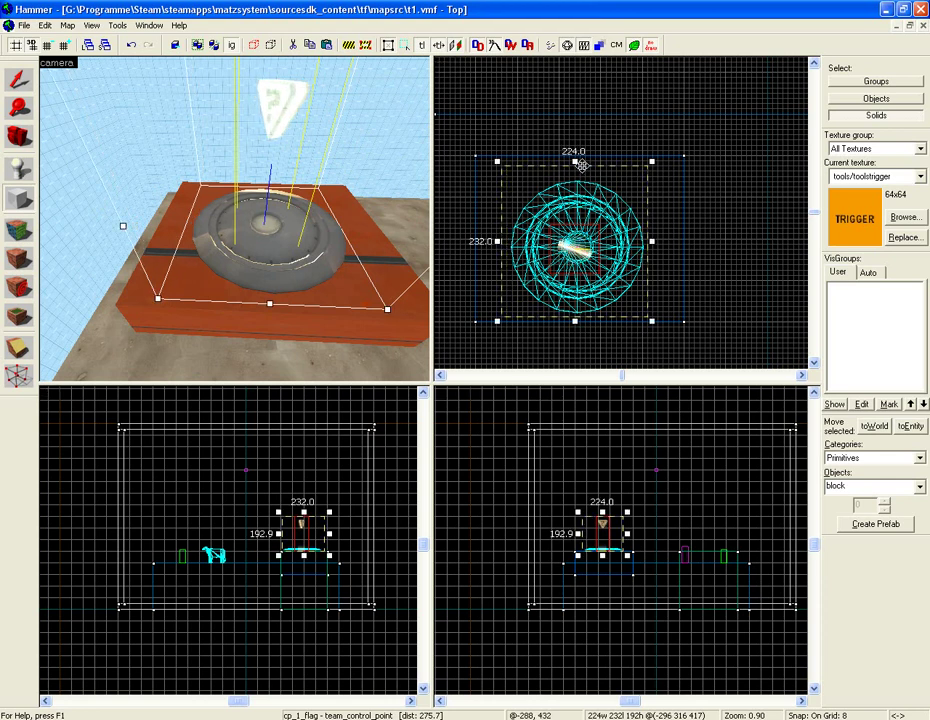
{"action": "mouse_move", "coordinate": [574, 160]}
{"action": "left_mouse_down"}
{"action": "mouse_move", "coordinate": [576, 182]}
{"action": "mouse_move", "coordinate": [576, 172]}
{"action": "left_mouse_up"}
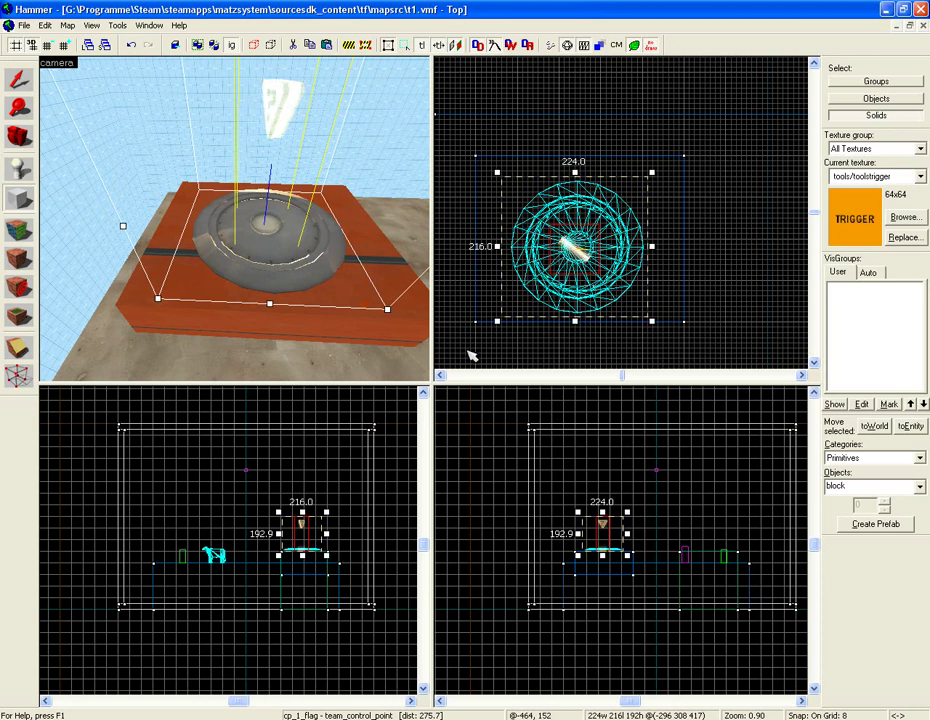
{"action": "left_click_drag", "start_coordinate": [302, 517], "coordinate": [301, 484]}
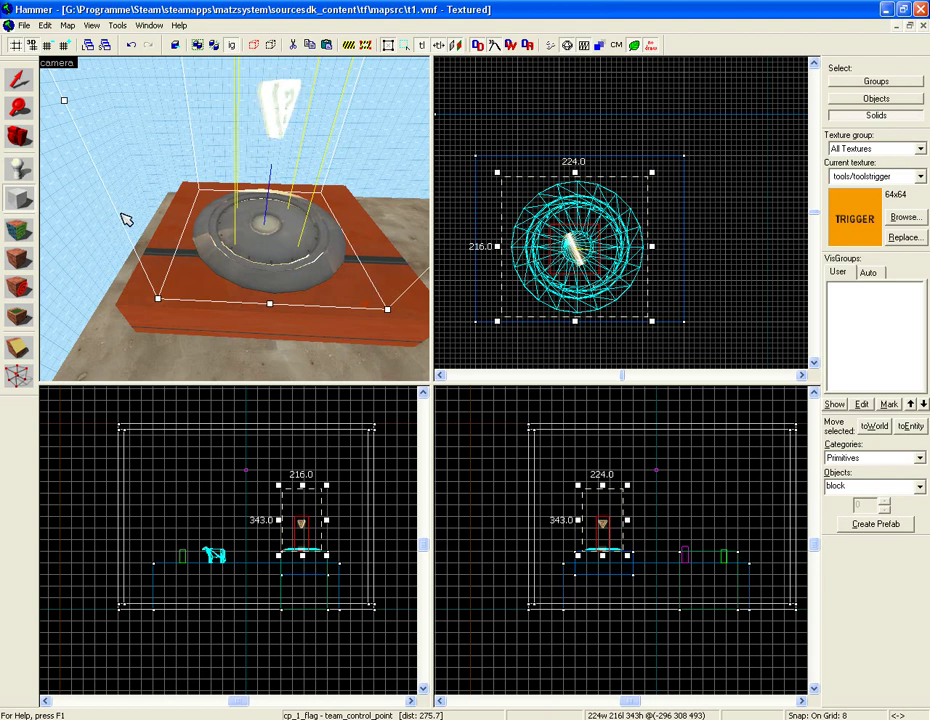
Examine the block outline around the capture point from several angles in the 3D view.
{"action": "key", "text": "Up"}
{"action": "key", "text": "Up"}
{"action": "key", "text": "w"}
{"action": "key", "text": "Up"}
{"action": "key", "text": "Down"}
{"action": "key", "text": "w"}
{"action": "key", "text": "Up"}
{"action": "key", "text": "Right"}
{"action": "key", "text": "Down"}
{"action": "key", "text": "Down"}
{"action": "key", "text": "Up"}
{"action": "key", "text": "Up"}
{"action": "key", "text": "s"}
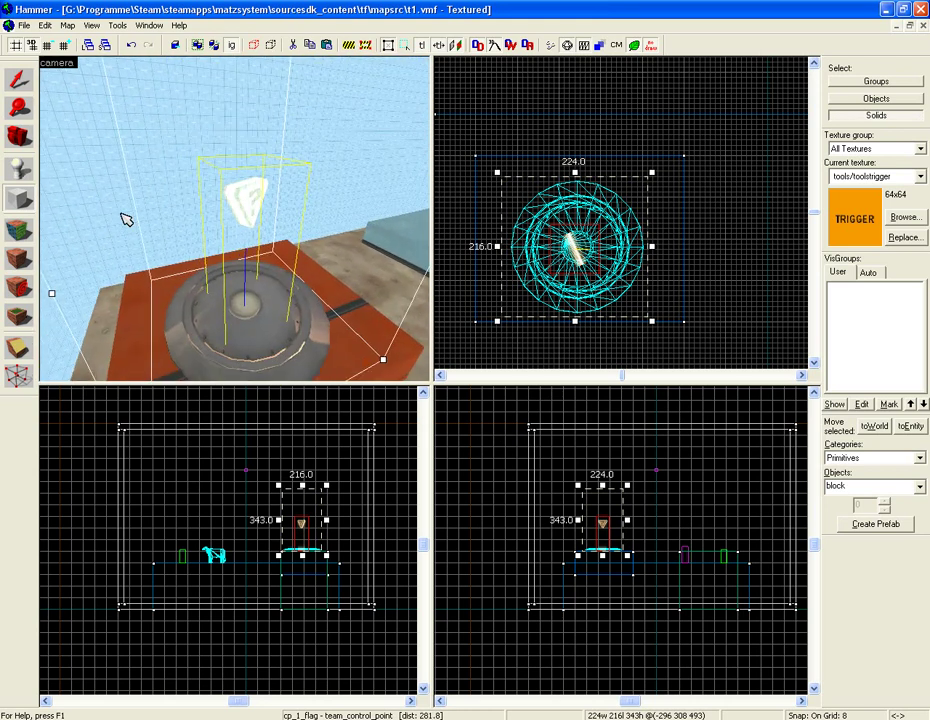
{"action": "key", "text": "Down"}
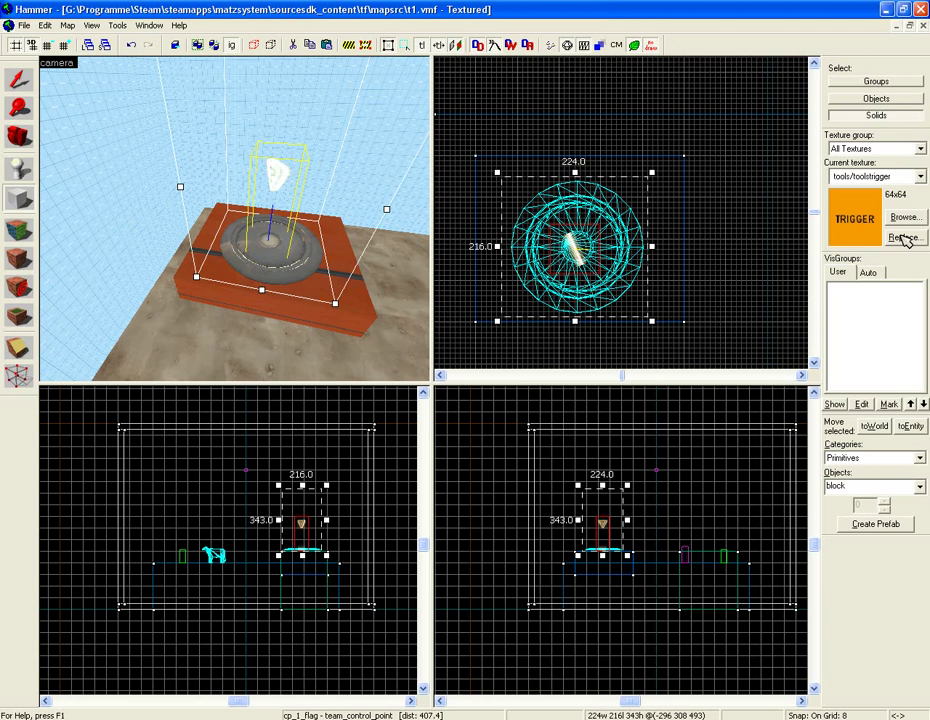
Filter the textures for "trigger", pick tools/toolstrigger and create the block over the capture point.
{"action": "left_click", "coordinate": [905, 217]}
{"action": "key", "text": "Delete"}
{"action": "key", "text": "ctrl+z"}
{"action": "type", "text": "igger"}
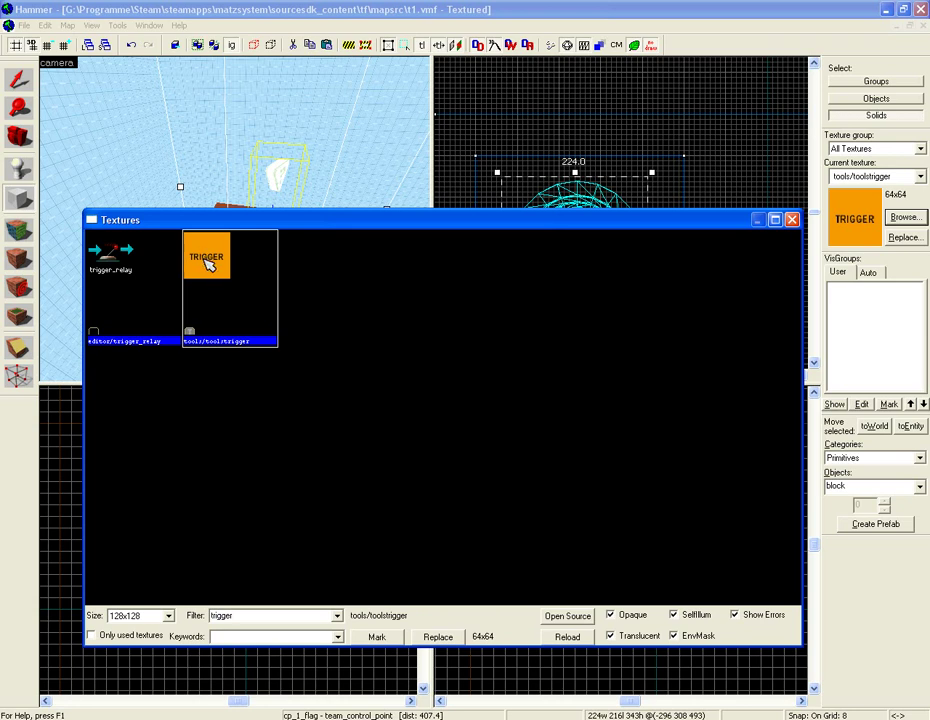
{"action": "double_click", "coordinate": [226, 270]}
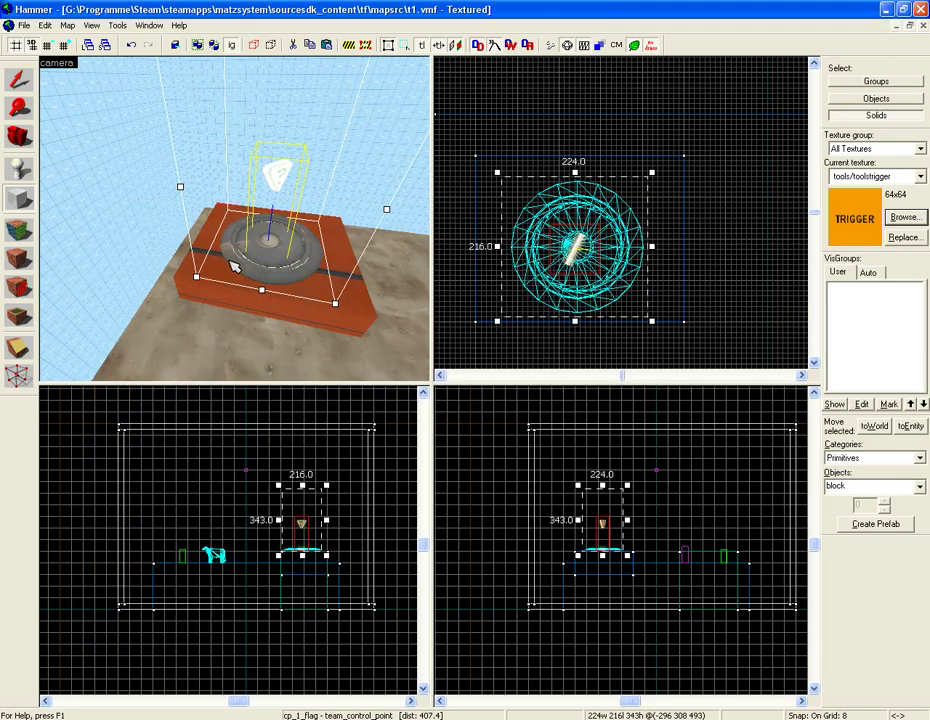
{"action": "key", "text": "Return"}
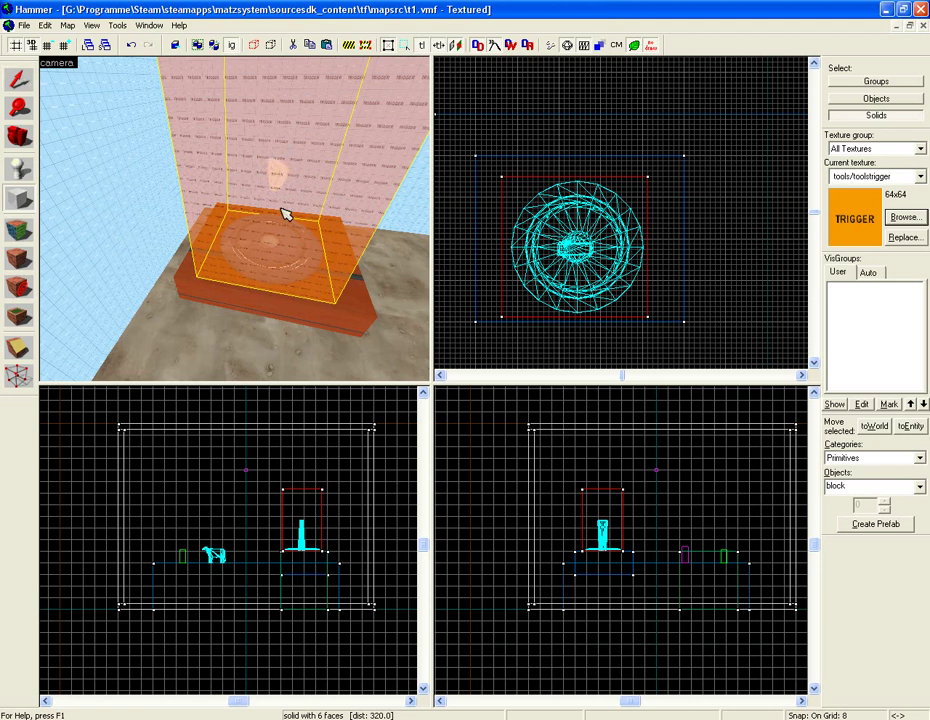
Tie the selected trigger brush to an entity of class trigger_capture_area and apply the class.
{"action": "left_click", "coordinate": [22, 78]}
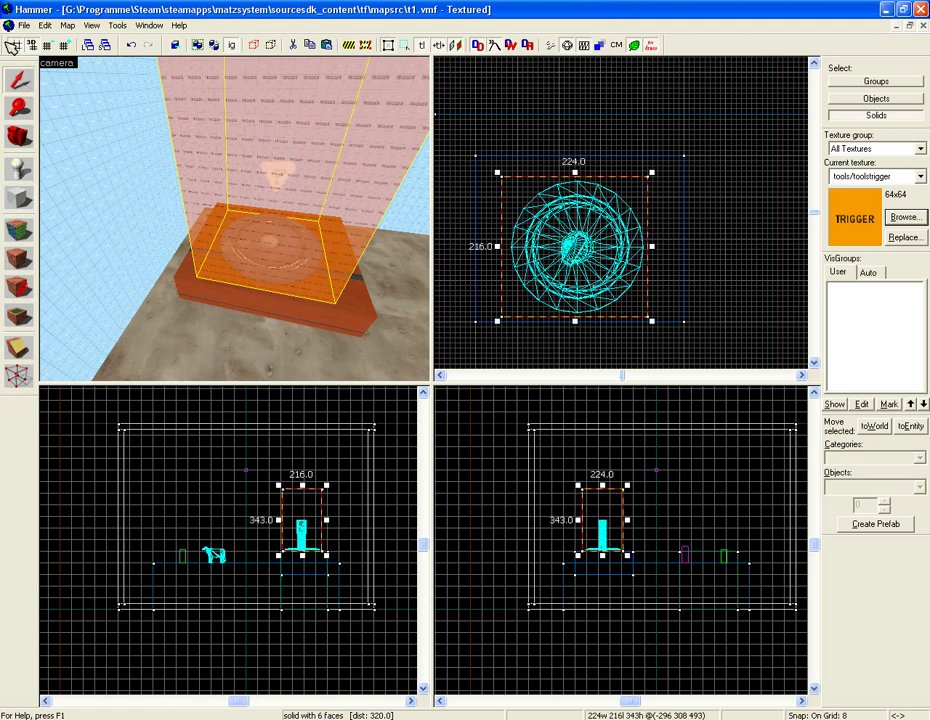
{"action": "key", "text": "alt+Return"}
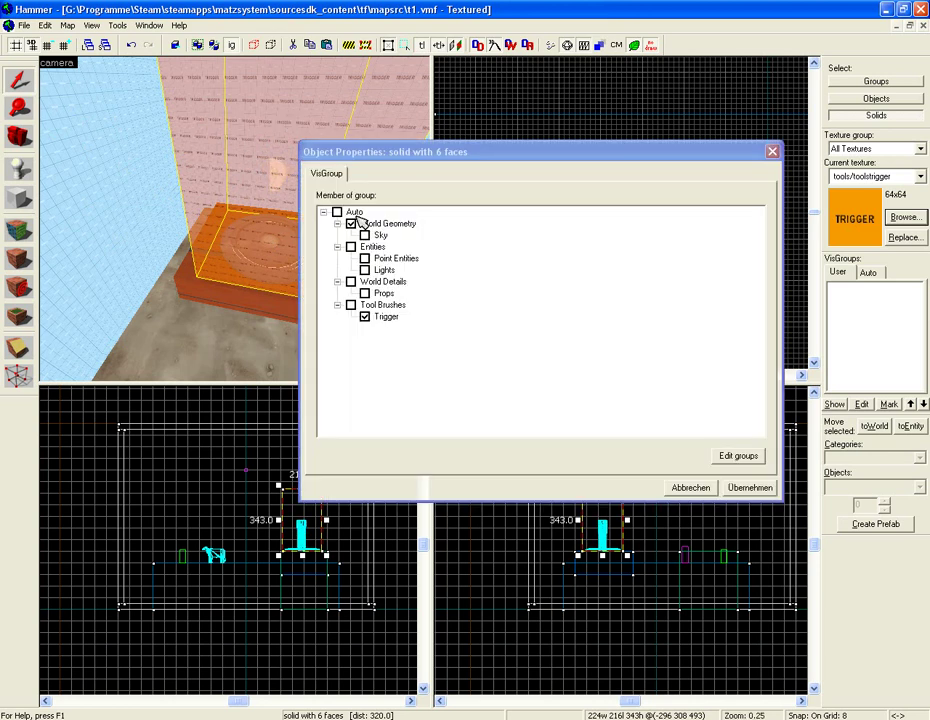
{"action": "left_click", "coordinate": [711, 486]}
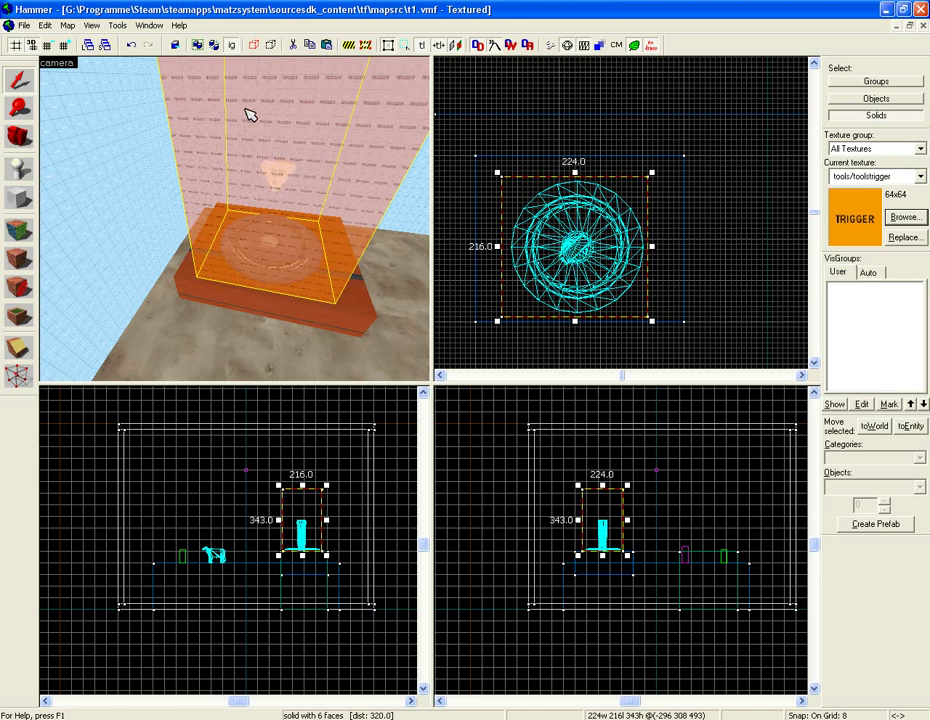
{"action": "key", "text": "ctrl+t"}
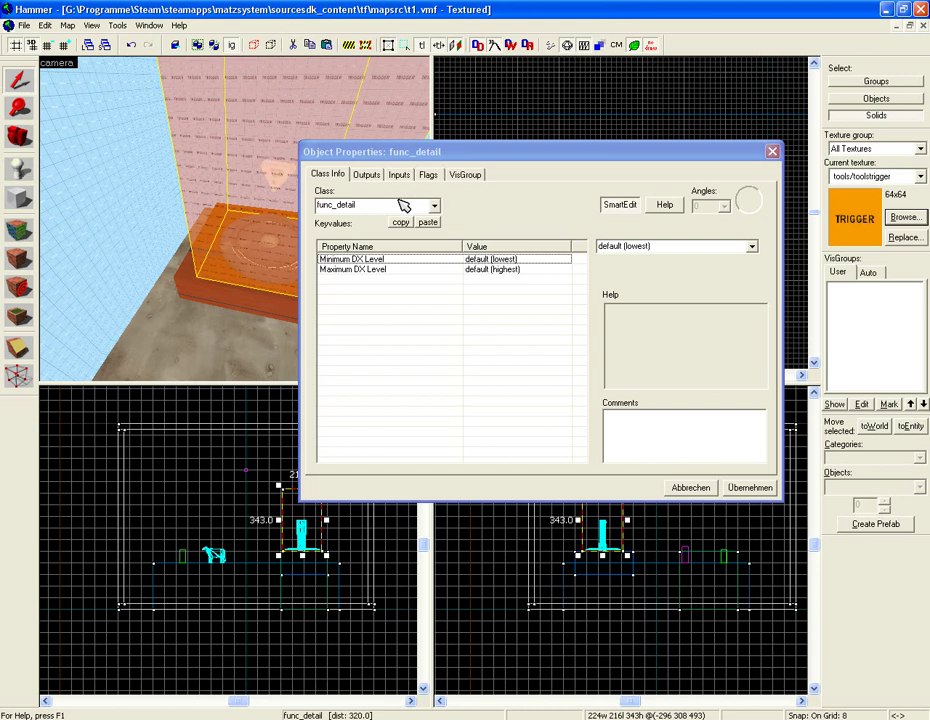
{"action": "left_click_drag", "start_coordinate": [393, 209], "coordinate": [304, 211]}
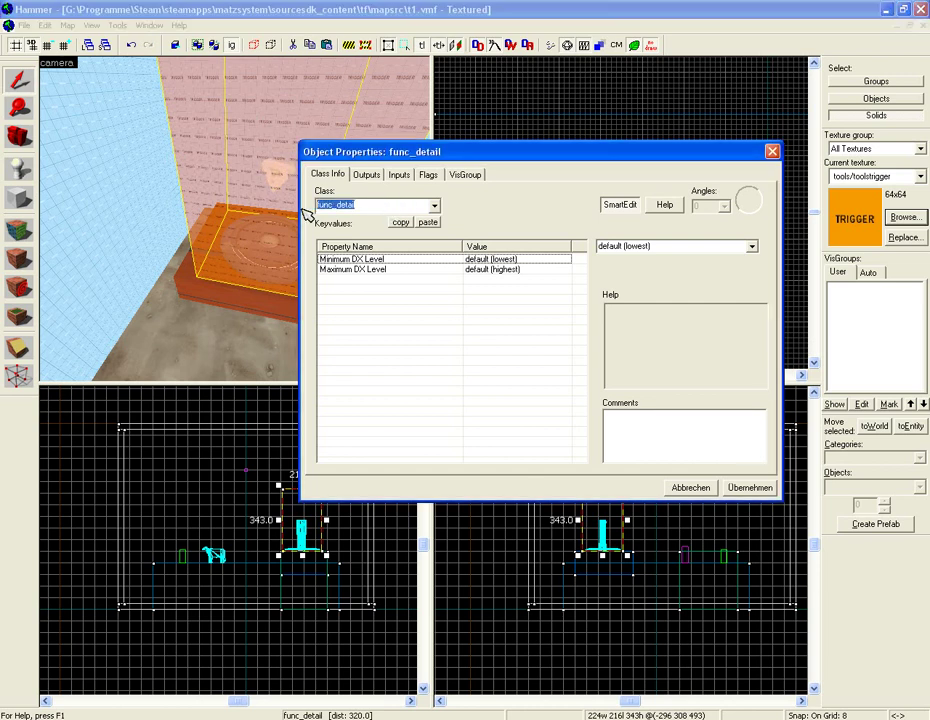
{"action": "type", "text": "trigger"}
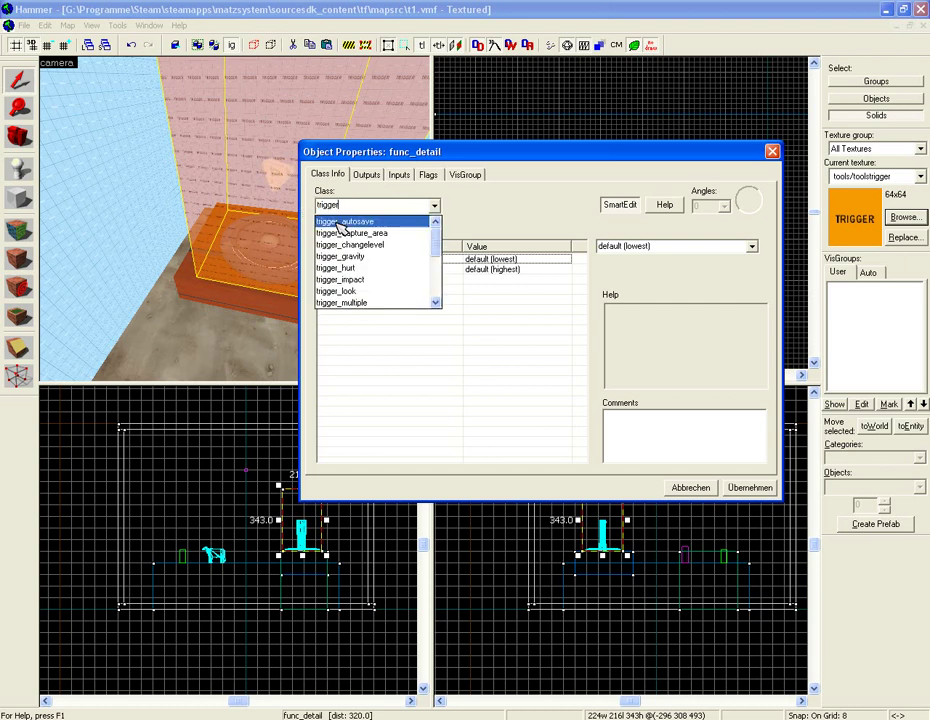
{"action": "left_click", "coordinate": [340, 234]}
{"action": "left_click", "coordinate": [758, 488]}
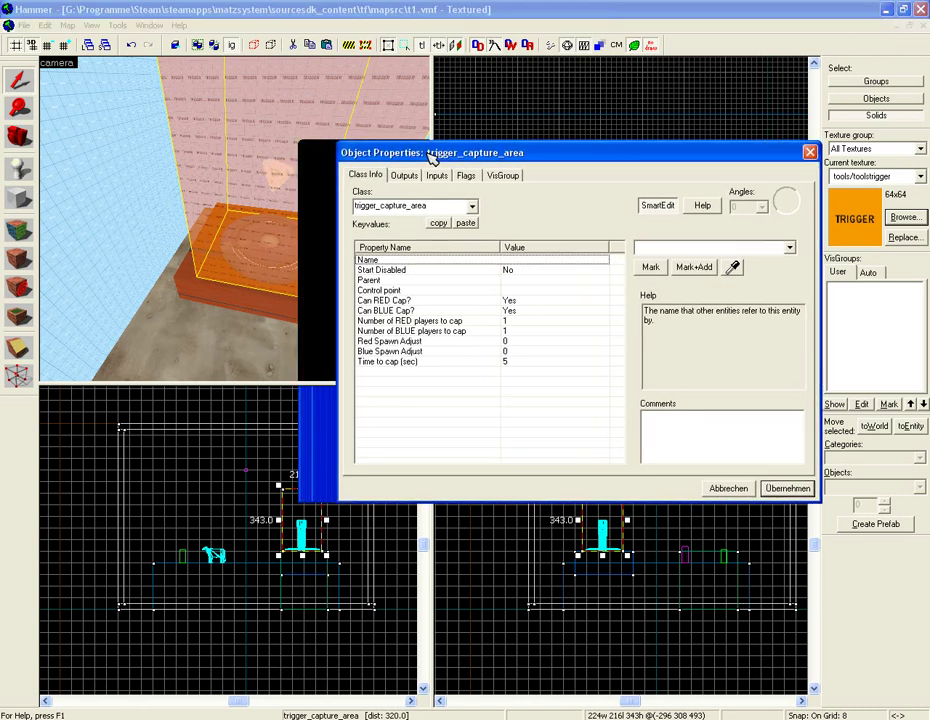
Name the trigger_capture_area entity cp_1_trigger and apply the change.
{"action": "left_click_drag", "start_coordinate": [426, 152], "coordinate": [448, 219]}
{"action": "left_click", "coordinate": [641, 318]}
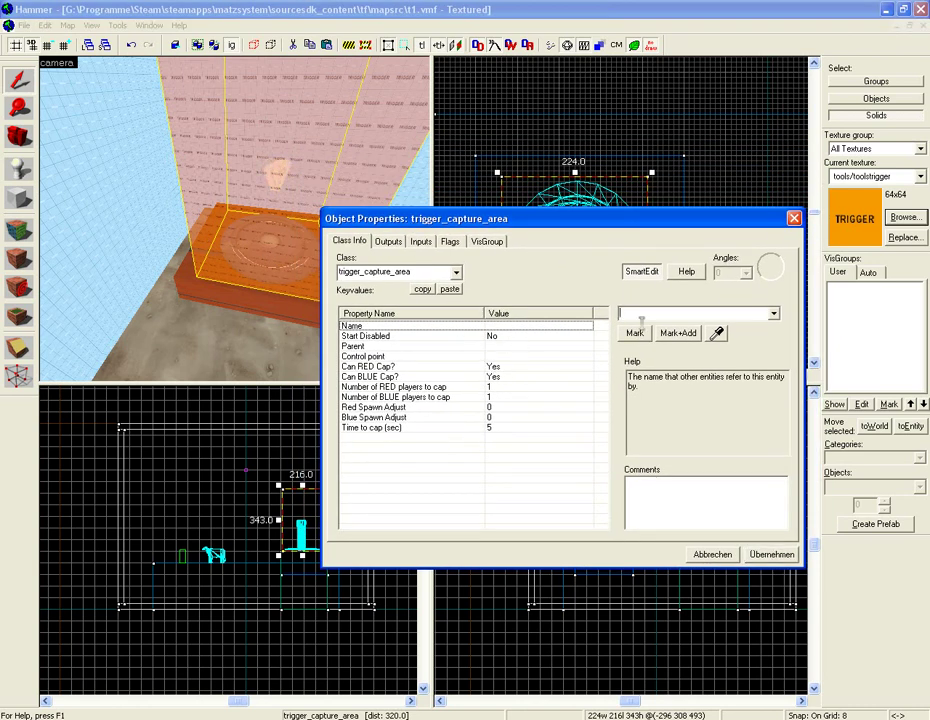
{"action": "type", "text": "cp"}
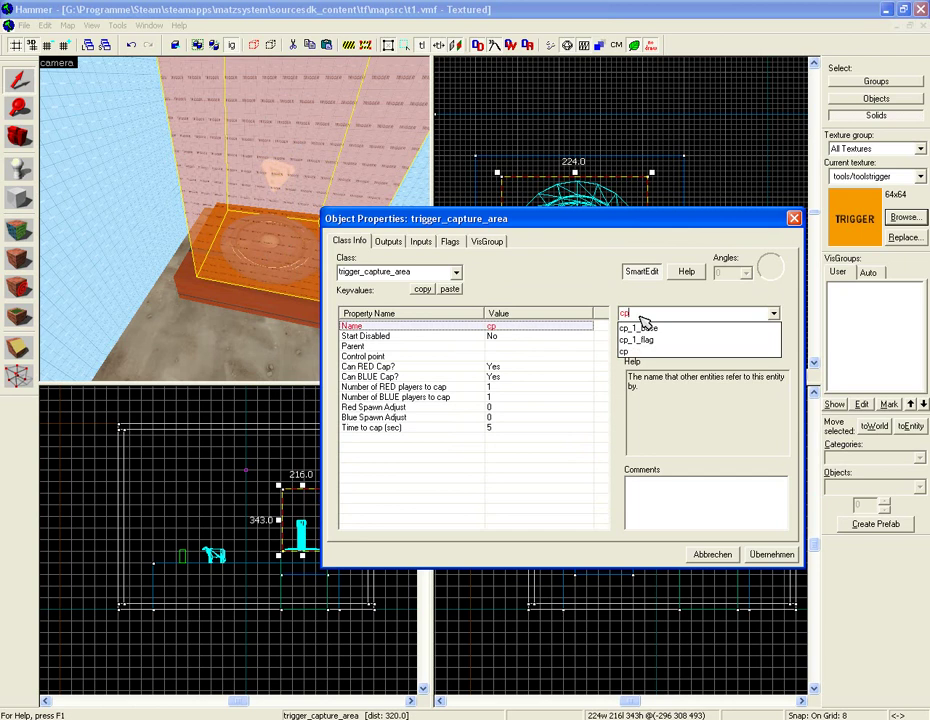
{"action": "type", "text": "_1_trigger"}
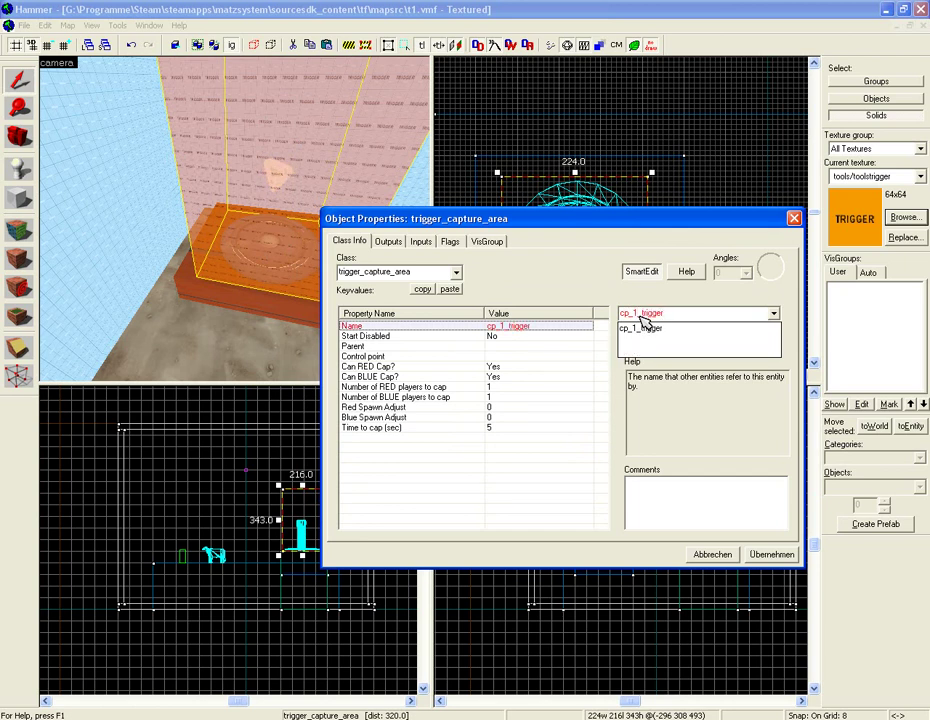
{"action": "left_click", "coordinate": [640, 319]}
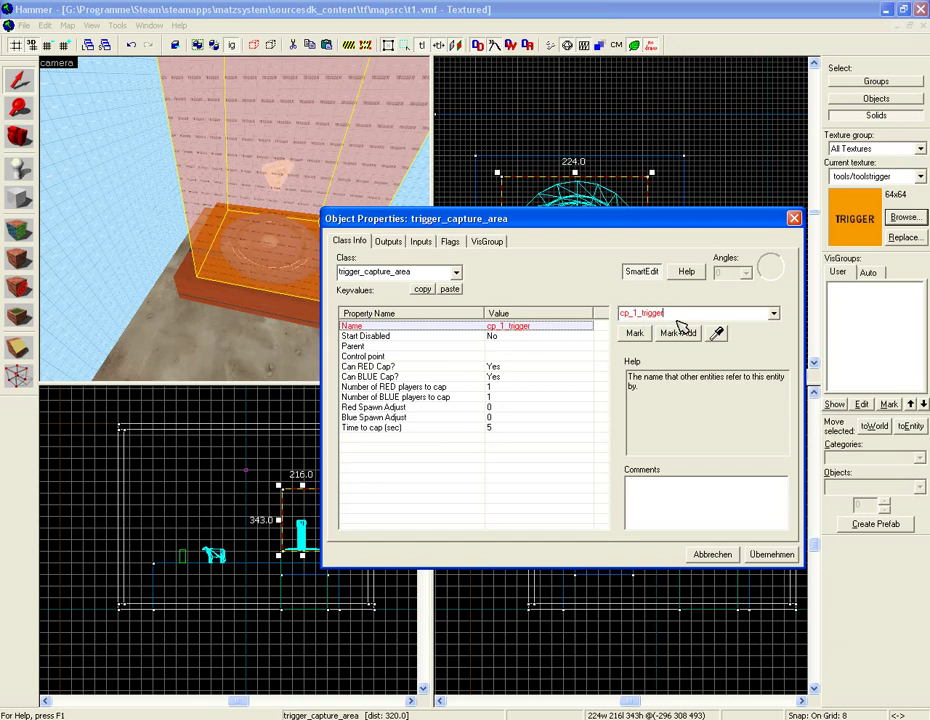
{"action": "key", "text": "Return"}
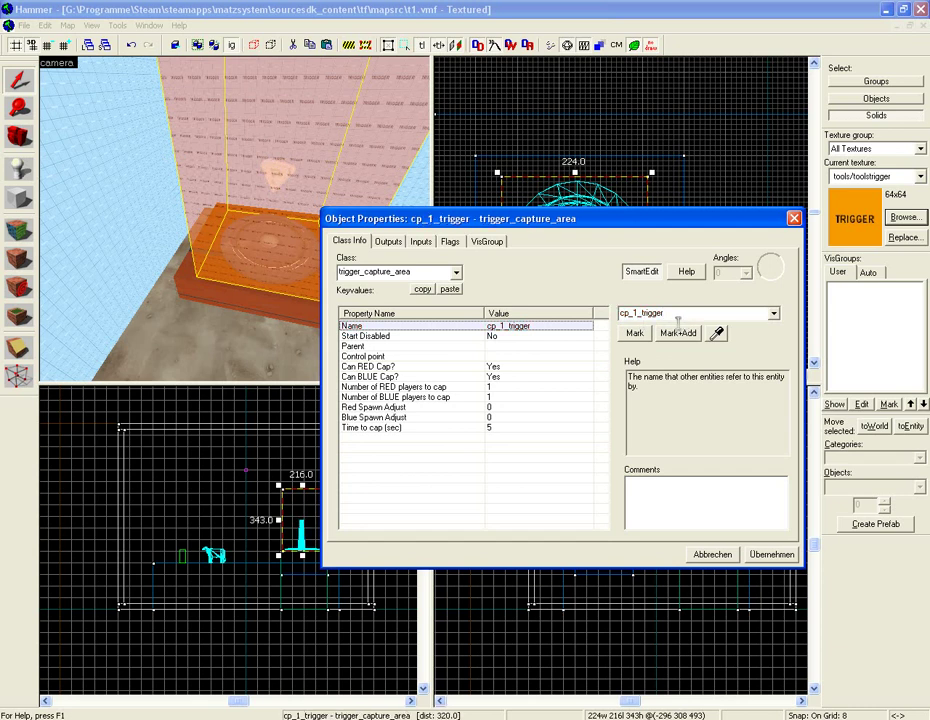
Set the Control point property of the capture area to cp_1_trigger.
{"action": "left_click", "coordinate": [525, 357]}
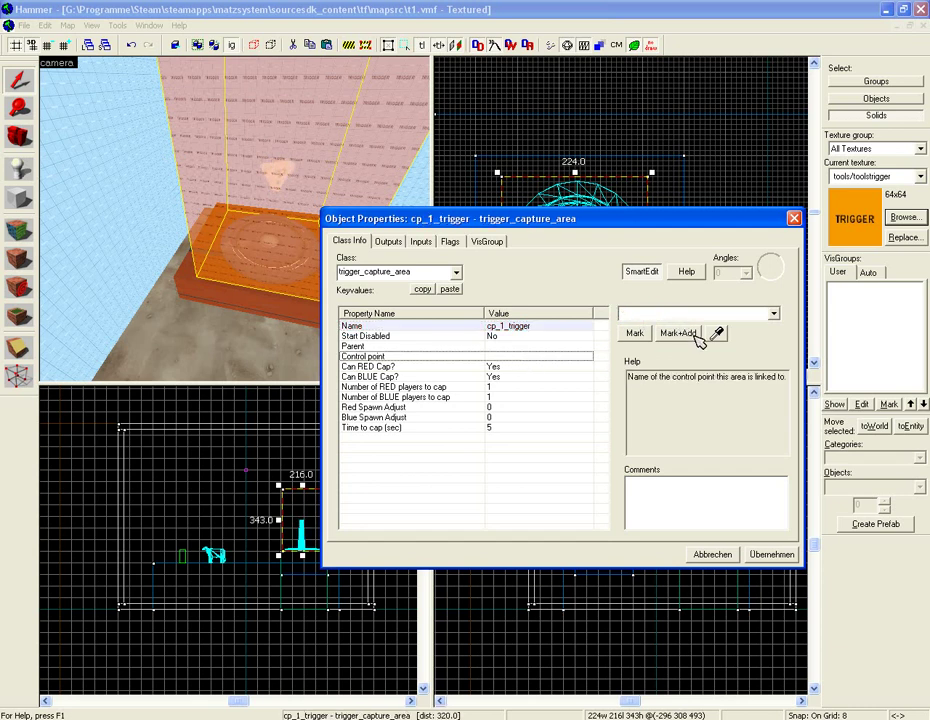
{"action": "left_click", "coordinate": [773, 314]}
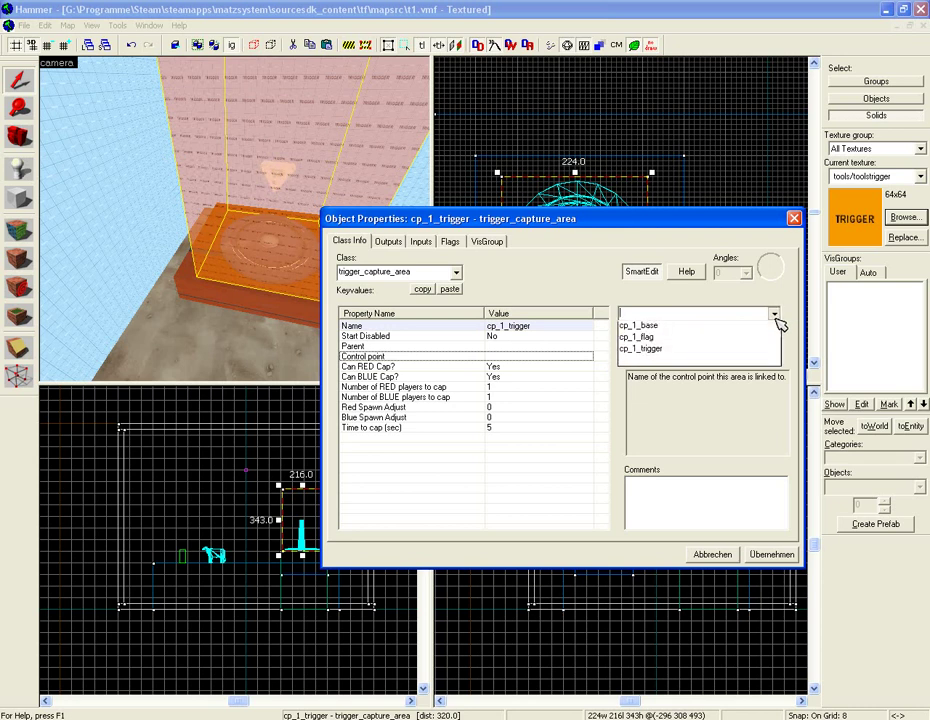
{"action": "left_click", "coordinate": [705, 351]}
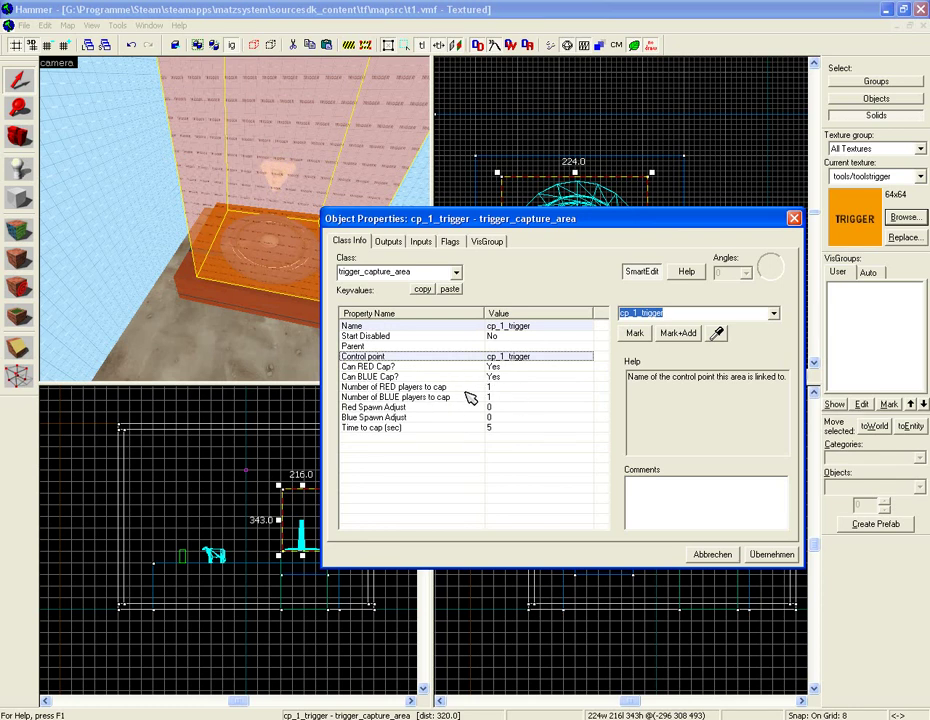
Set the capture area's Blue Spawn Adjust to 6.
{"action": "left_click", "coordinate": [388, 421]}
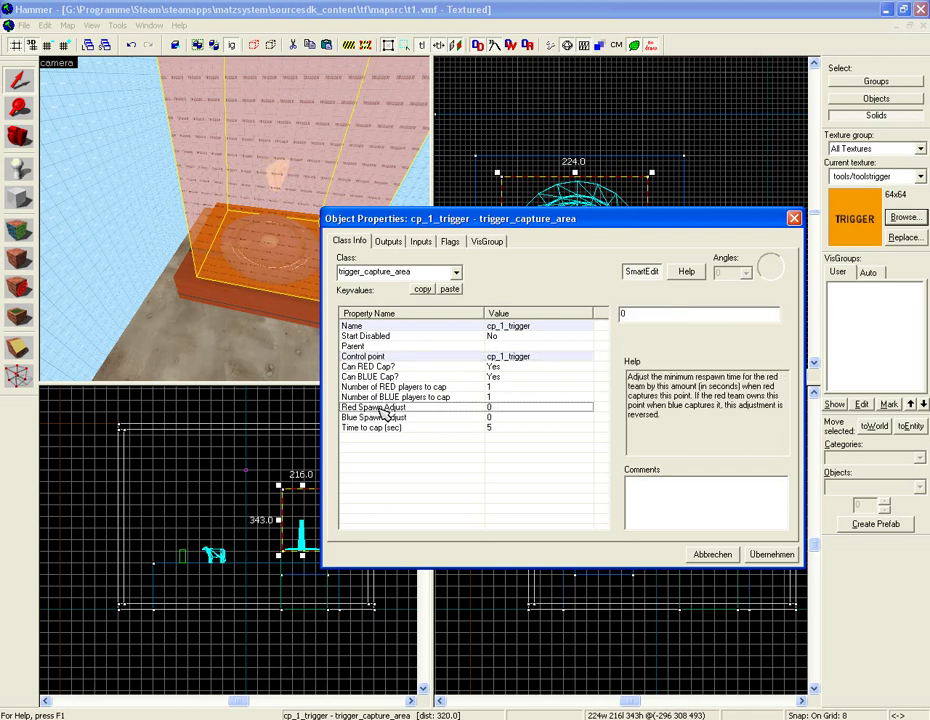
{"action": "left_click", "coordinate": [396, 408]}
{"action": "left_click", "coordinate": [394, 417]}
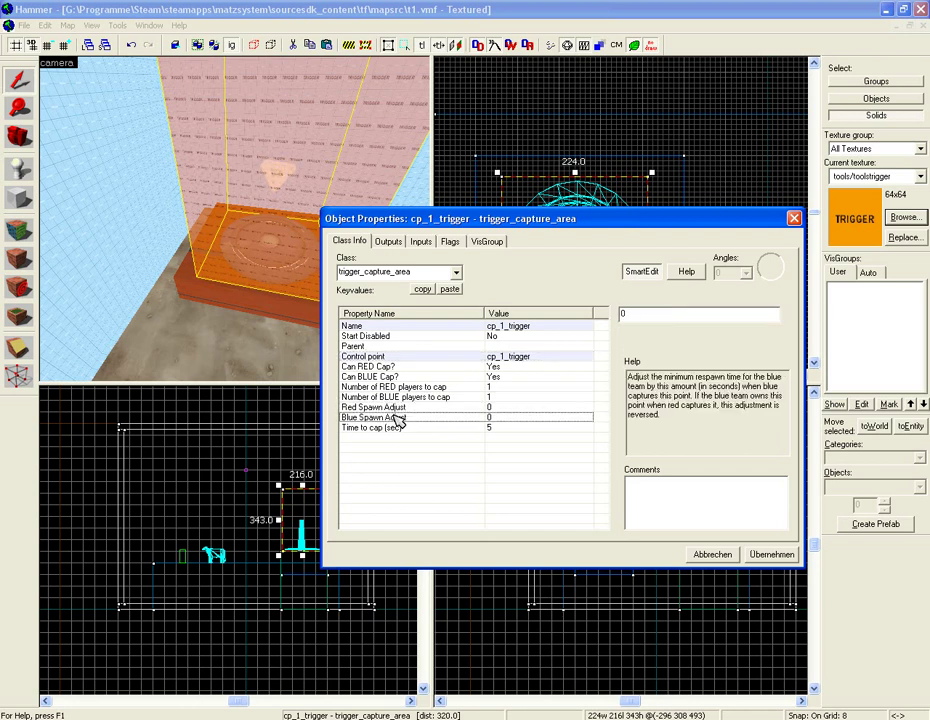
{"action": "left_click_drag", "start_coordinate": [494, 220], "coordinate": [470, 292]}
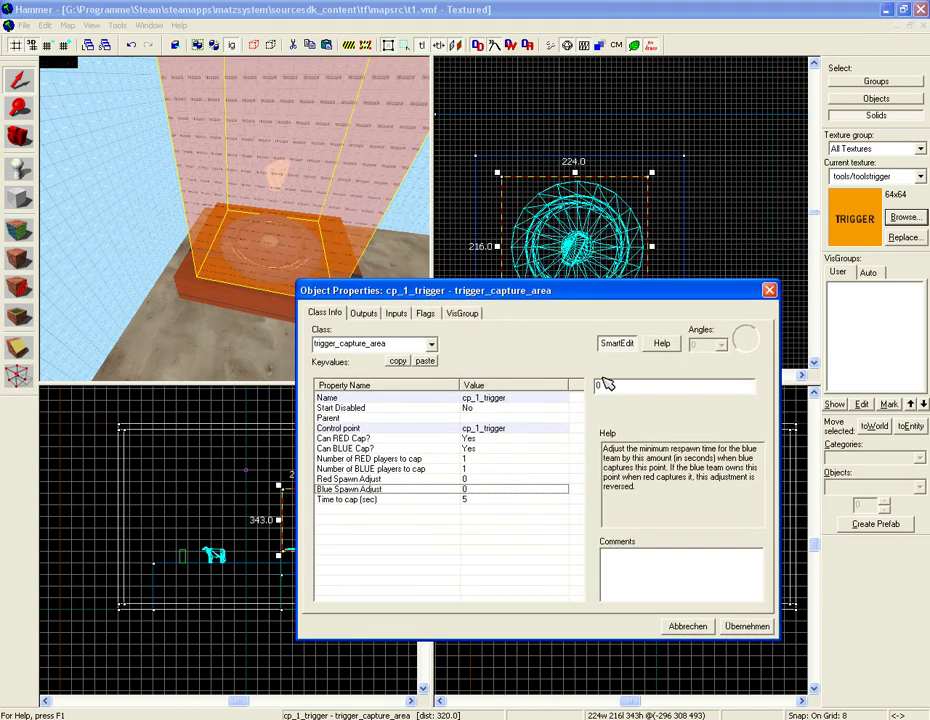
{"action": "left_click_drag", "start_coordinate": [607, 389], "coordinate": [477, 385]}
{"action": "type", "text": "6"}
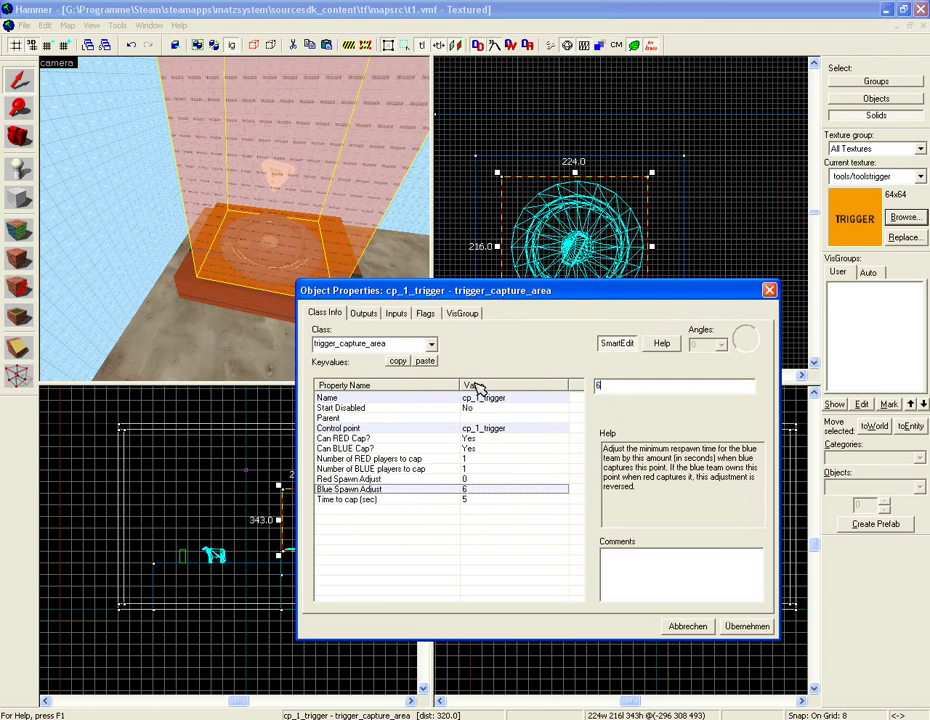
Set the capture area's Red Spawn Adjust to 6 and select its Time to cap property.
{"action": "left_click", "coordinate": [496, 472]}
{"action": "left_click", "coordinate": [496, 480]}
{"action": "left_click_drag", "start_coordinate": [604, 388], "coordinate": [568, 380]}
{"action": "type", "text": "6"}
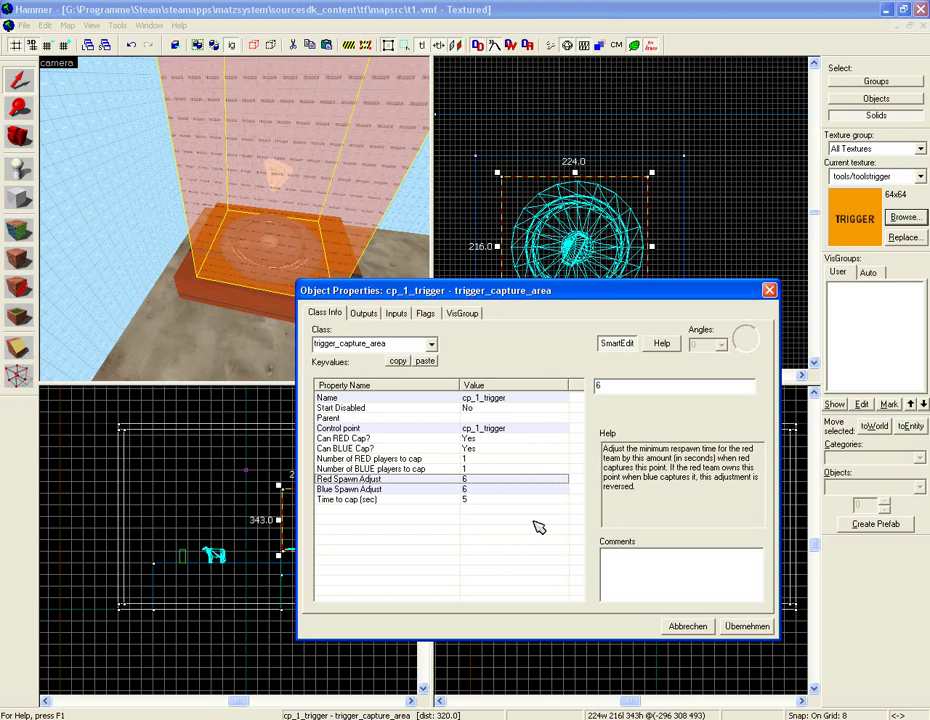
{"action": "left_click", "coordinate": [374, 500]}
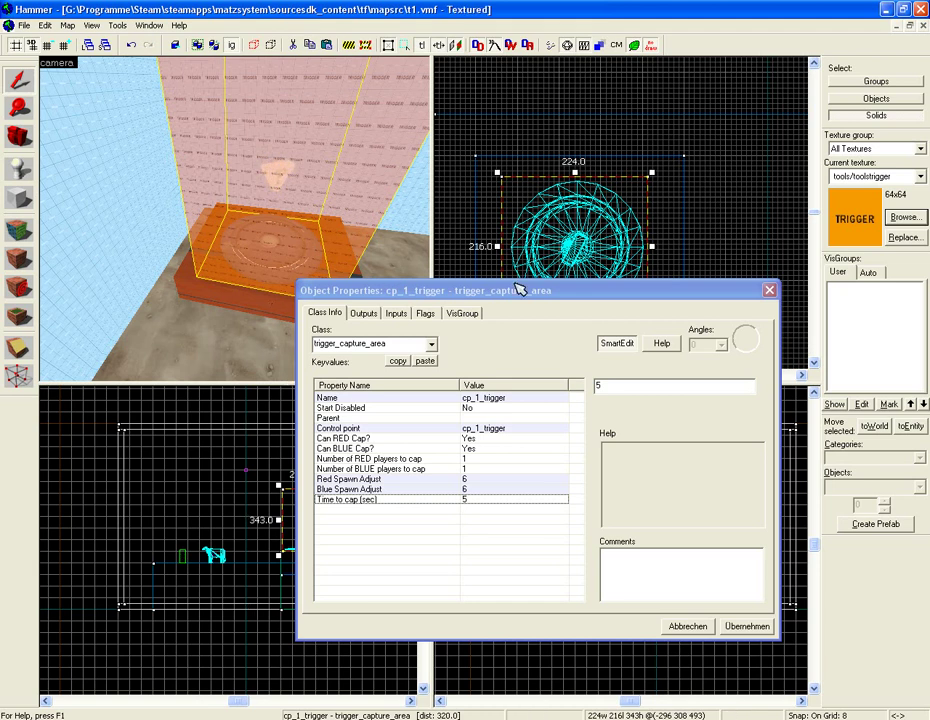
Open the capture area's outputs and examine the control point base prop up close in the camera view.
{"action": "left_click", "coordinate": [376, 316]}
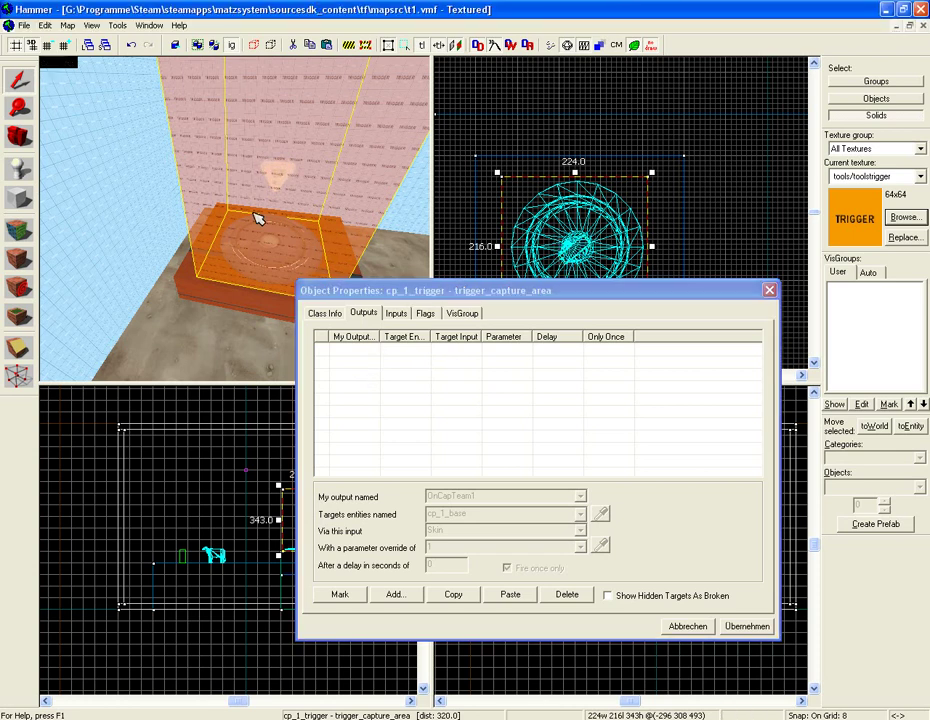
{"action": "key", "text": "w"}
{"action": "scroll", "coordinate": [257, 218], "scroll_direction": "up", "scroll_amount": 5}
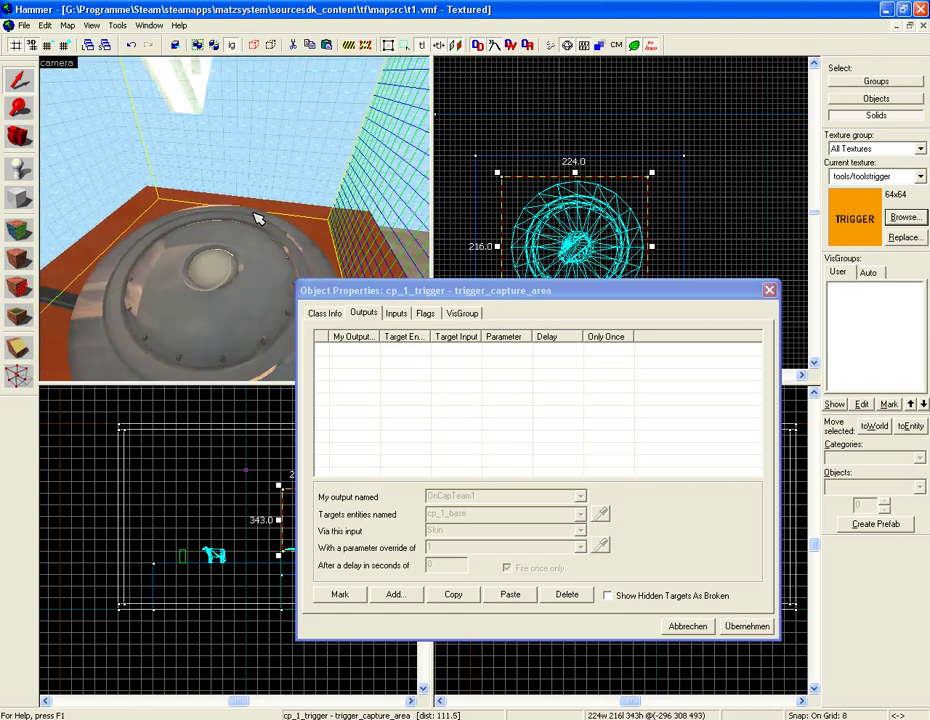
{"action": "scroll", "coordinate": [257, 218], "scroll_direction": "up", "scroll_amount": 3}
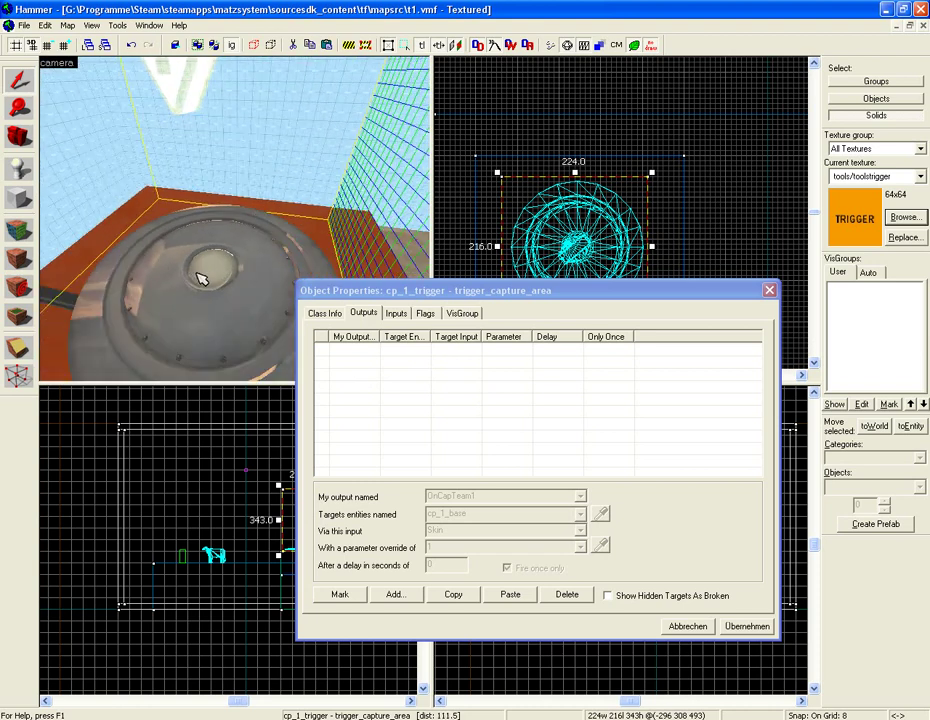
{"action": "scroll", "coordinate": [213, 277], "scroll_direction": "up", "scroll_amount": 3}
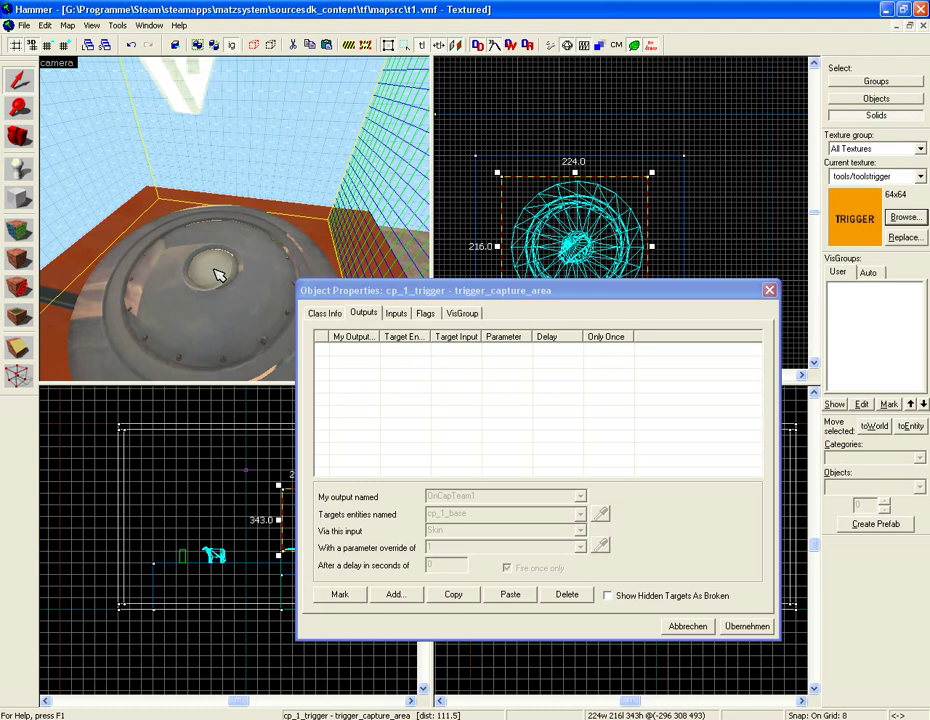
{"action": "key", "text": "Down"}
{"action": "key", "text": "Up"}
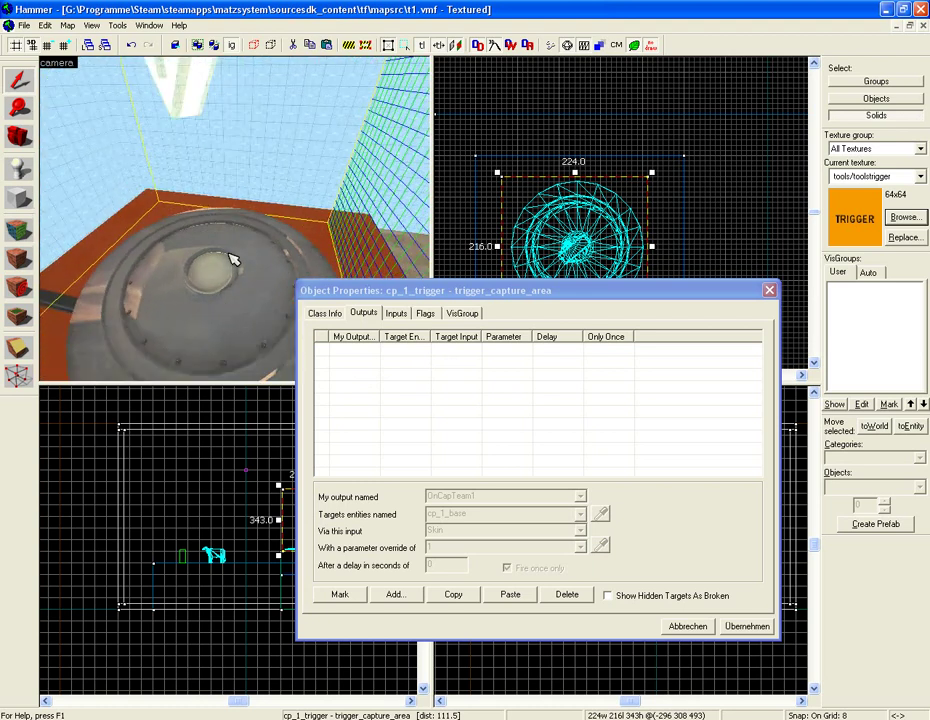
{"action": "scroll", "coordinate": [232, 259], "scroll_direction": "down", "scroll_amount": 5}
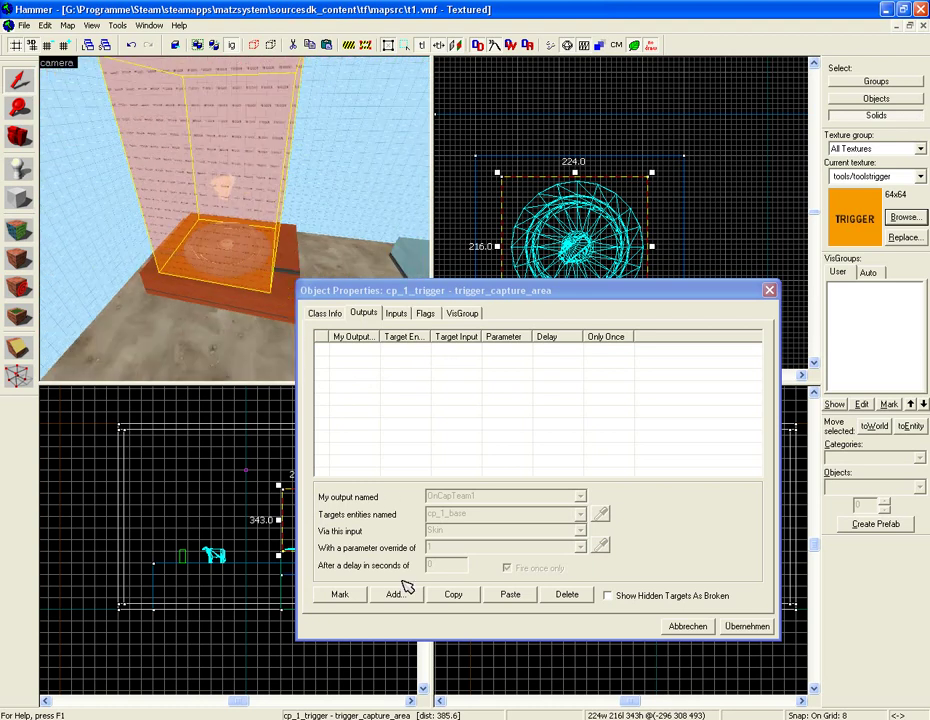
Add an OnCapTeam1 output to the capture area that targets cp_1_base.
{"action": "left_click", "coordinate": [397, 594]}
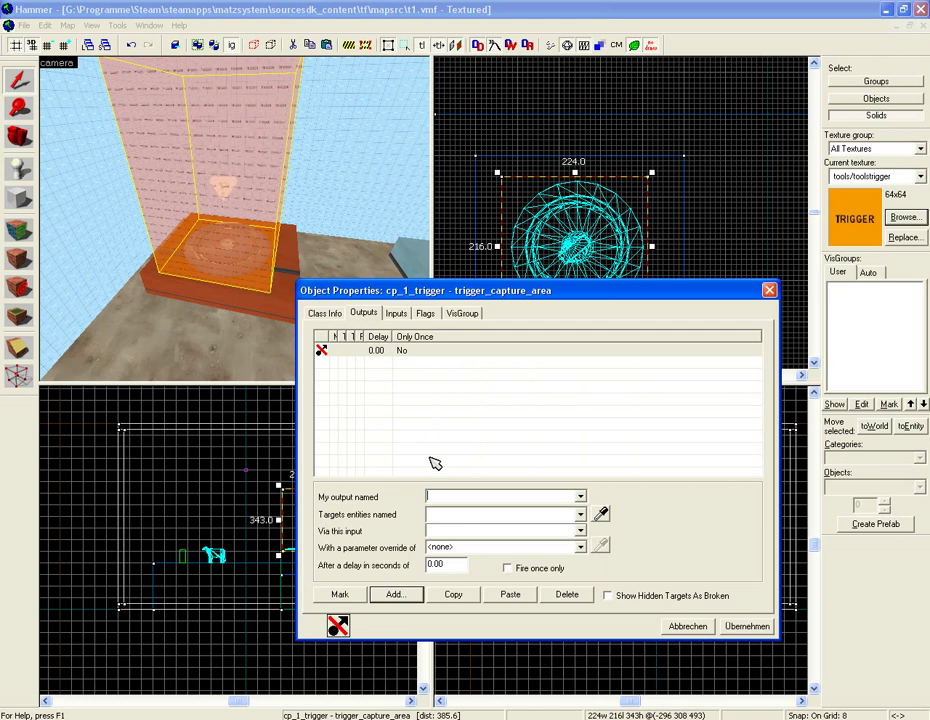
{"action": "left_click", "coordinate": [580, 497]}
{"action": "left_click", "coordinate": [533, 541]}
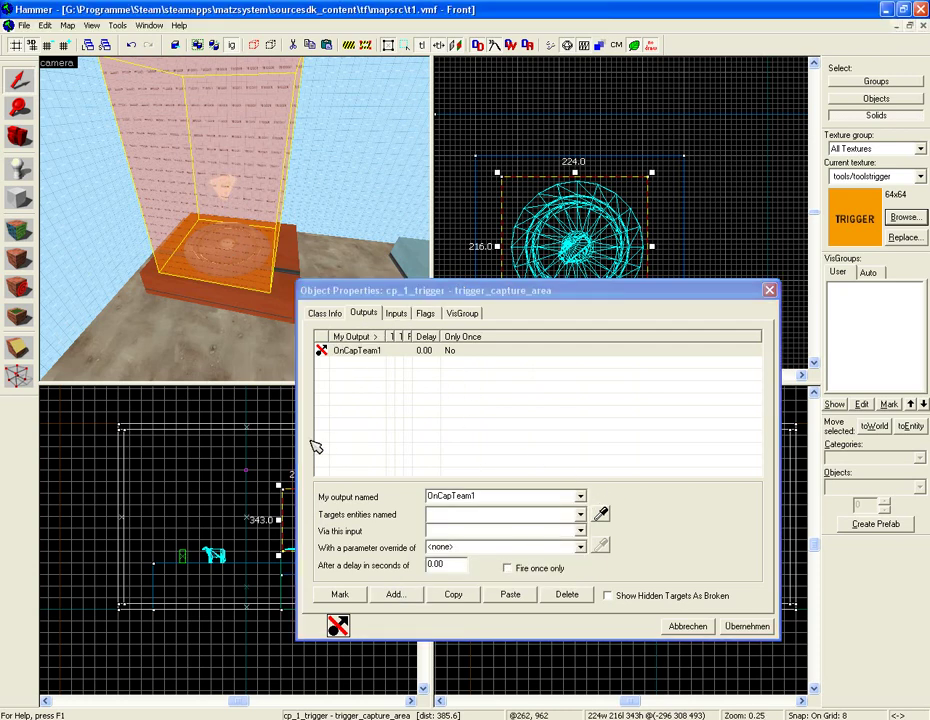
{"action": "left_click", "coordinate": [580, 515]}
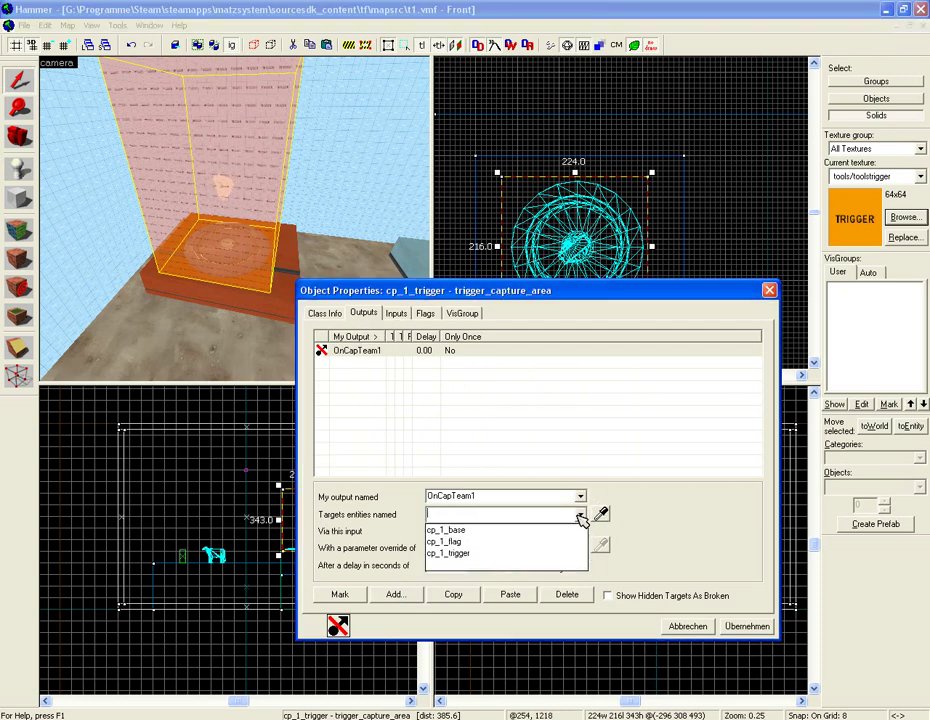
{"action": "left_click", "coordinate": [578, 530]}
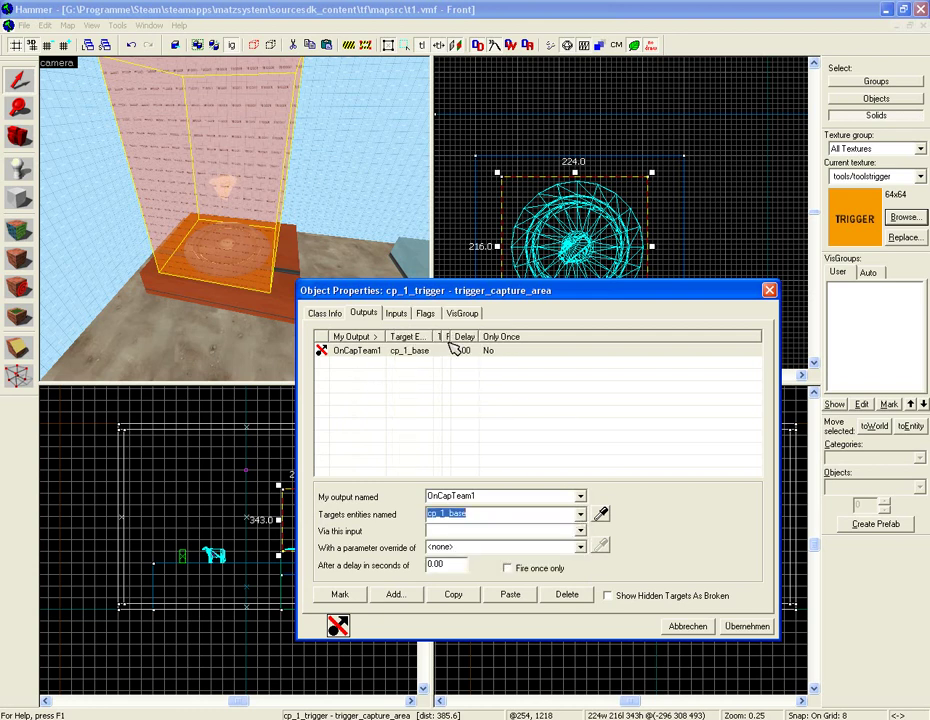
Give the OnCapTeam1 output the Skin input with parameter override 1, make it fire once only, and apply.
{"action": "left_click", "coordinate": [578, 531]}
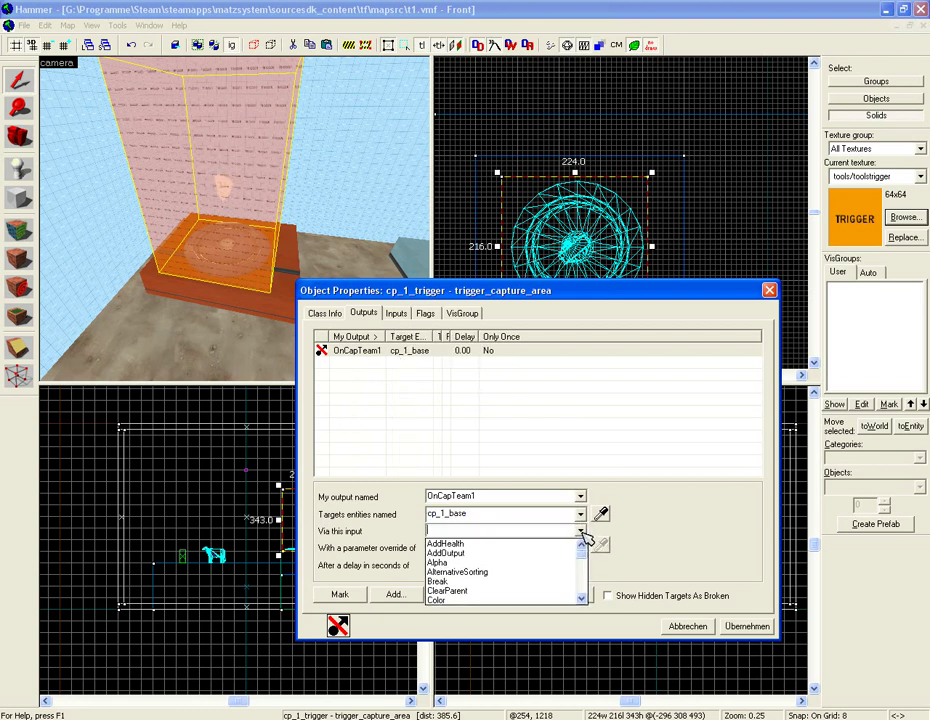
{"action": "type", "text": "sk"}
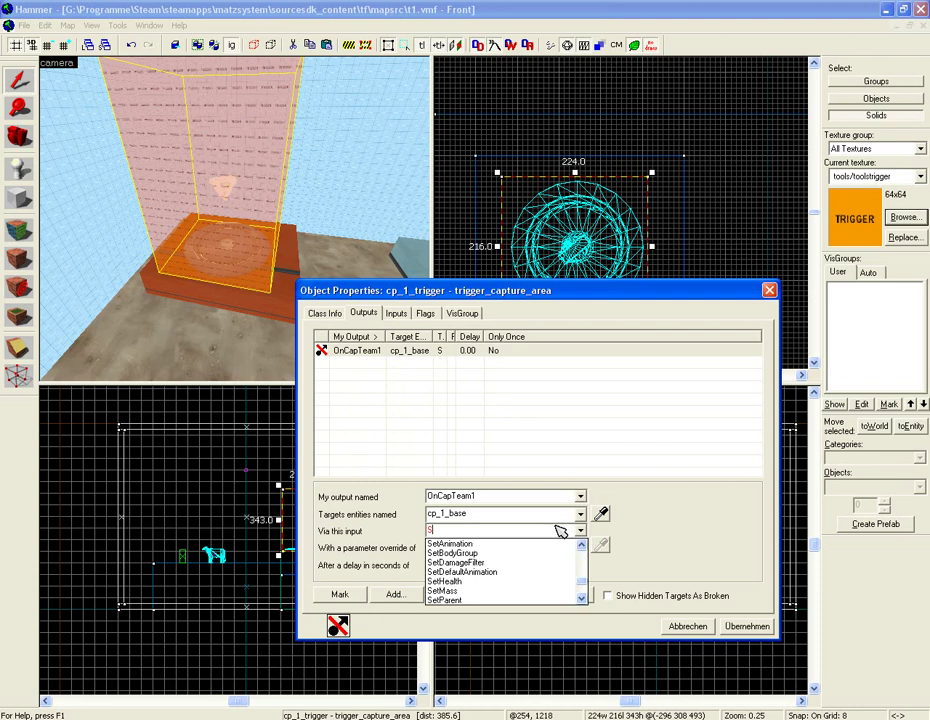
{"action": "key", "text": "Tab"}
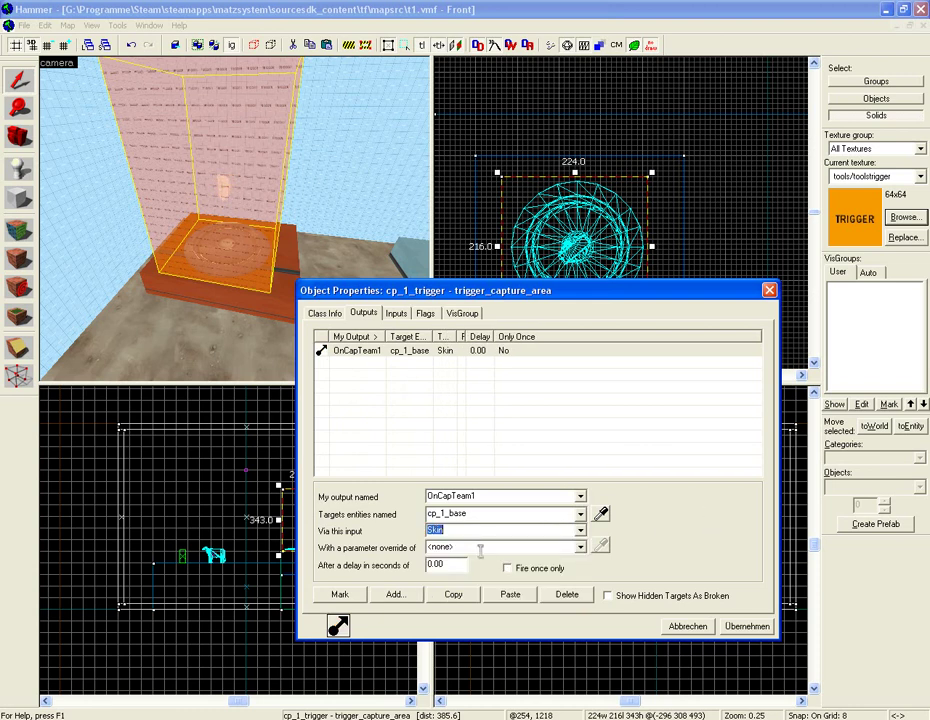
{"action": "type", "text": "1"}
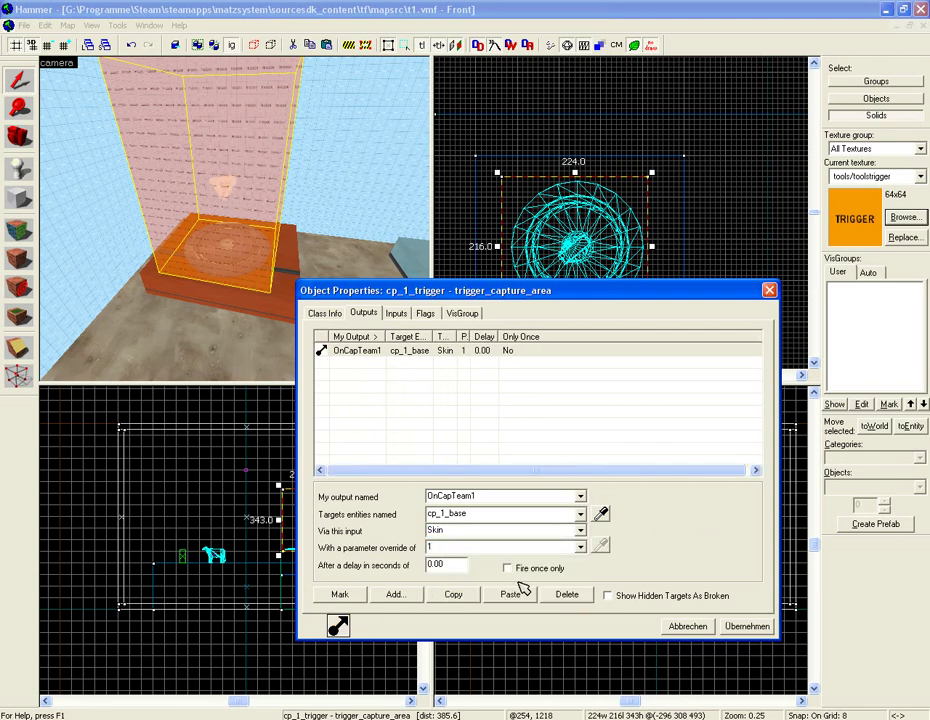
{"action": "left_click", "coordinate": [508, 568]}
{"action": "left_click", "coordinate": [745, 626]}
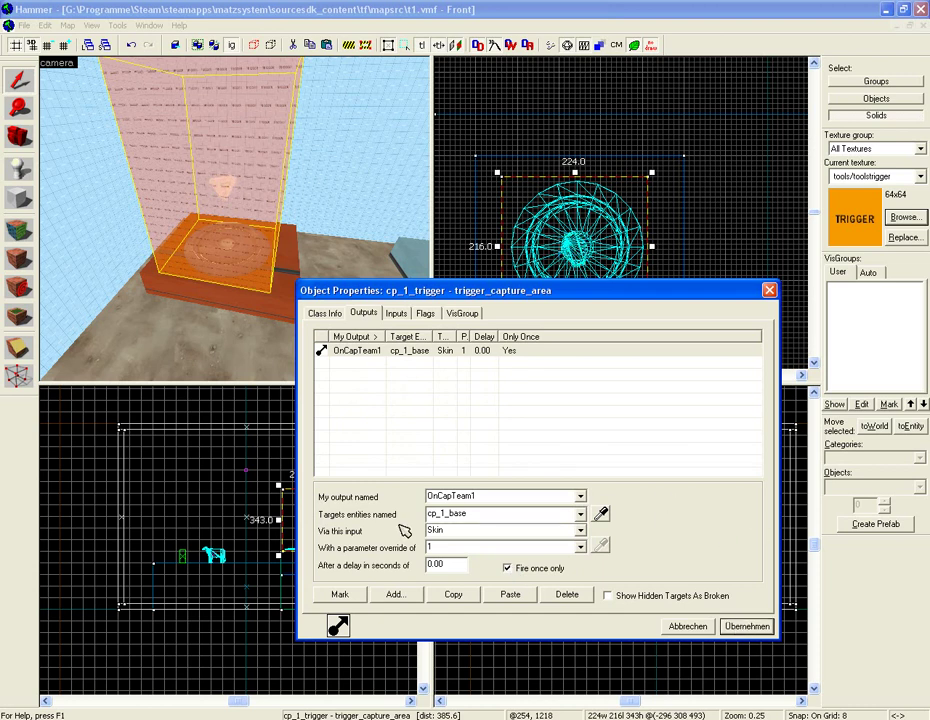
Add a second output, OnCapTeam2, that also targets cp_1_base.
{"action": "left_click", "coordinate": [397, 596]}
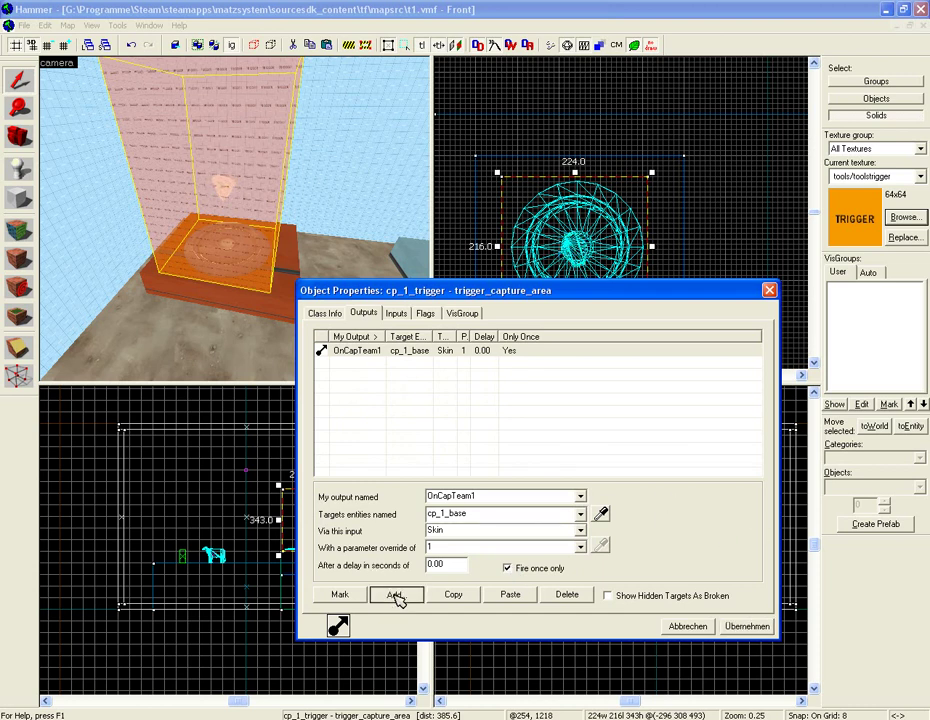
{"action": "left_click", "coordinate": [580, 496]}
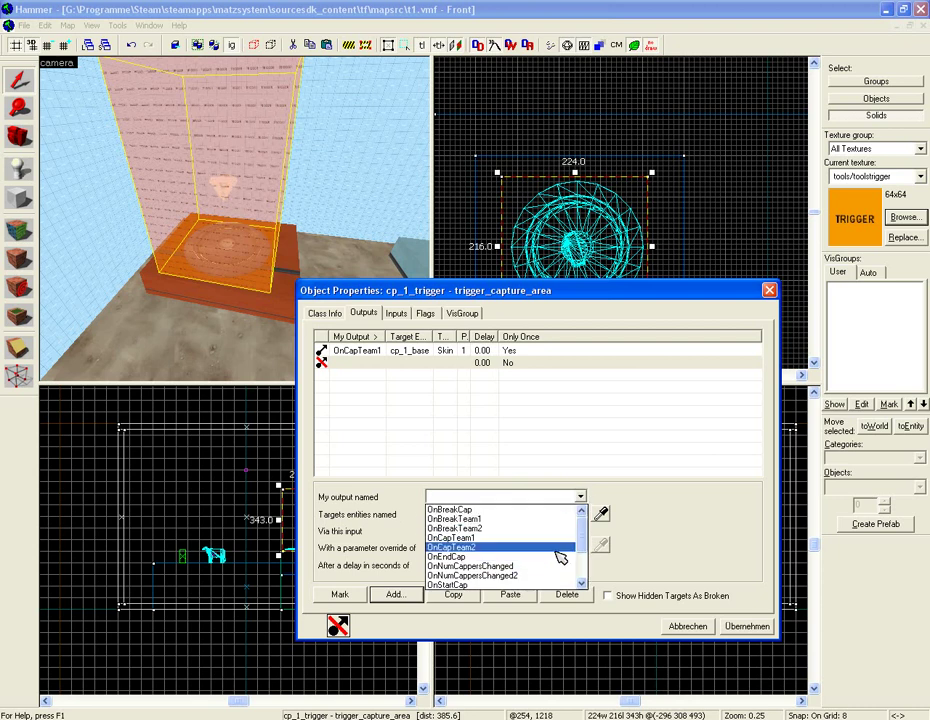
{"action": "left_click", "coordinate": [558, 547]}
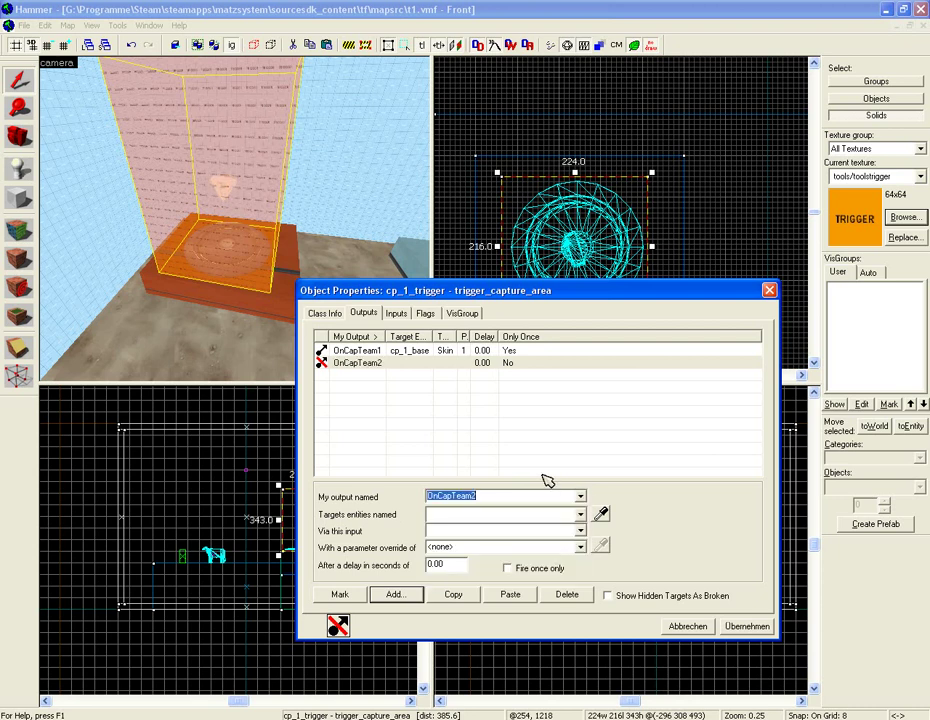
{"action": "left_click", "coordinate": [580, 514]}
{"action": "left_click", "coordinate": [550, 530]}
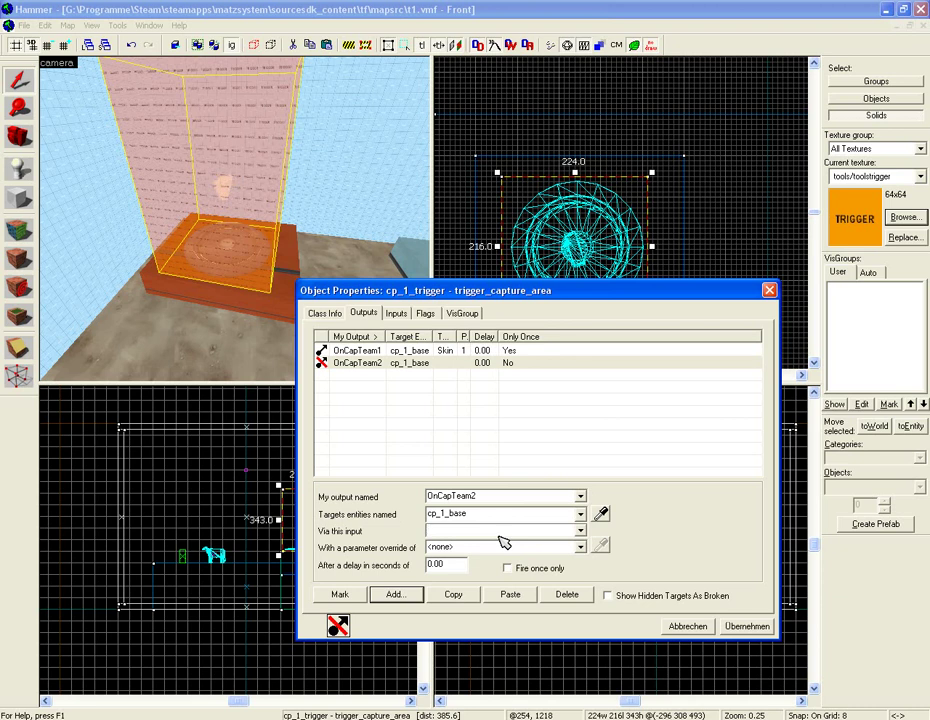
Give the OnCapTeam2 output the Skin input with parameter override 2, make it fire once only, and apply.
{"action": "type", "text": "Skin"}
{"action": "key", "text": "Tab"}
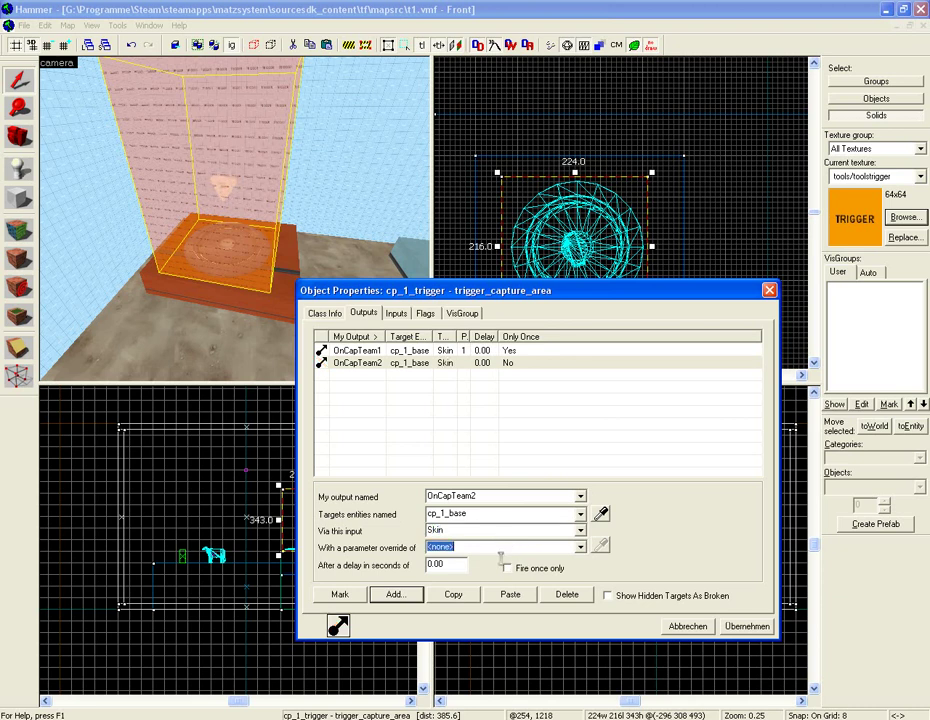
{"action": "type", "text": "2"}
{"action": "left_click", "coordinate": [508, 568]}
{"action": "left_click", "coordinate": [748, 627]}
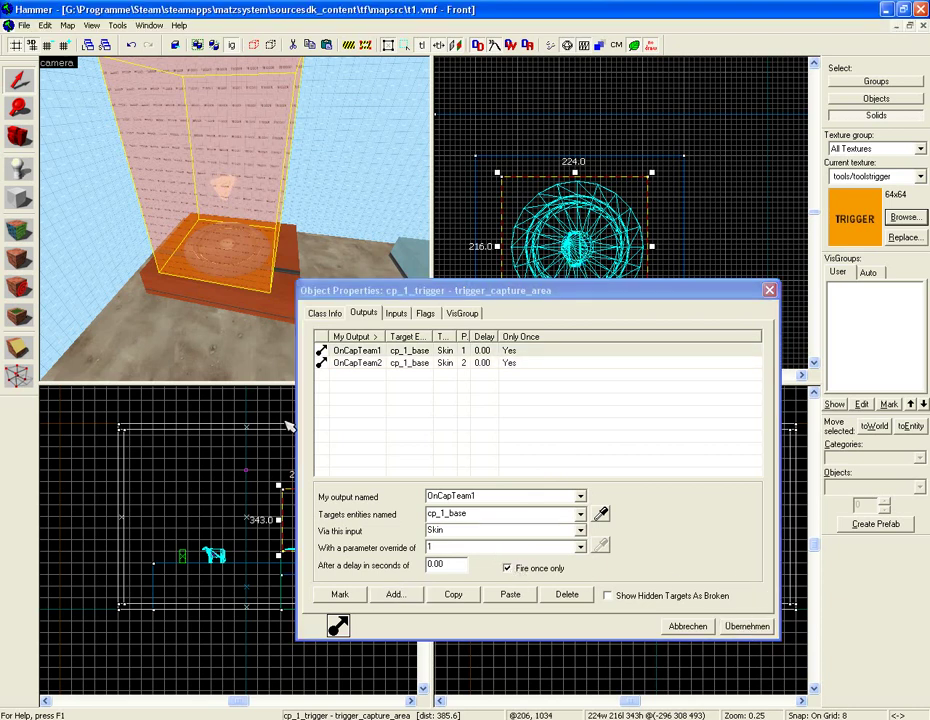
Review the capture area's class info, outputs, inputs and VisGroup settings, then close its properties.
{"action": "left_click", "coordinate": [330, 313]}
{"action": "left_click", "coordinate": [363, 313]}
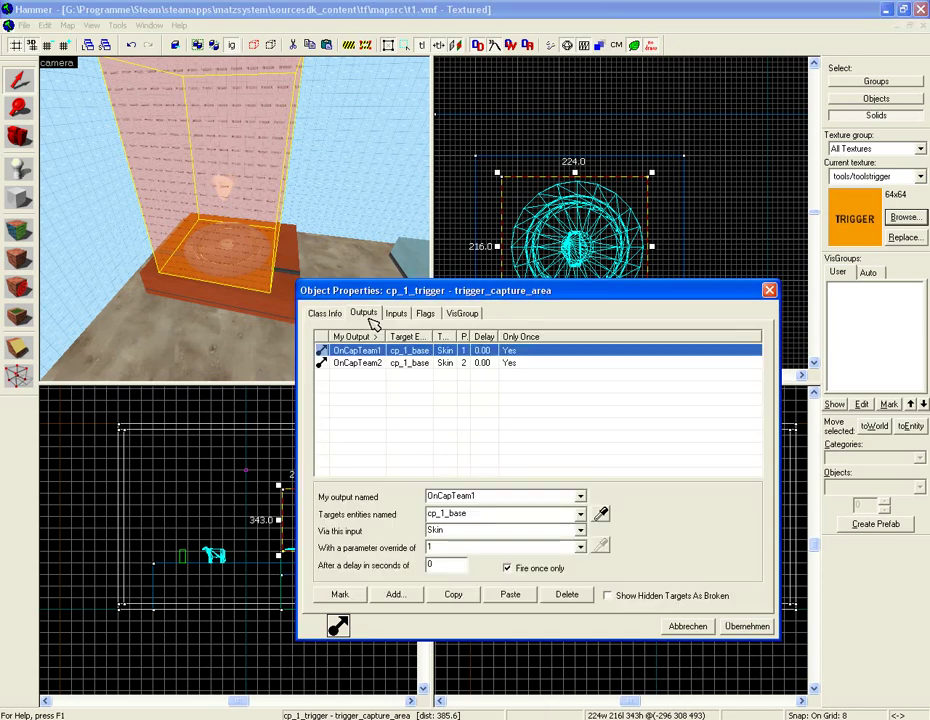
{"action": "left_click", "coordinate": [396, 313]}
{"action": "left_click", "coordinate": [462, 313]}
{"action": "left_click", "coordinate": [688, 626]}
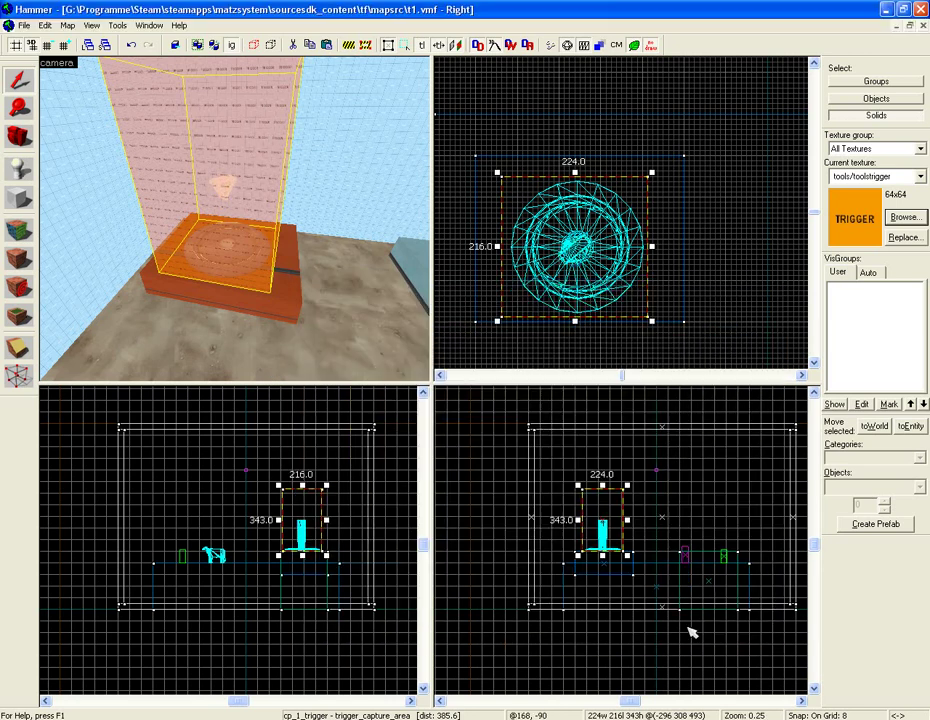
Place a new team_control_point entity on the open ground beside the wooden prop and the green player start.
{"action": "key", "text": "d"}
{"action": "key", "text": "w"}
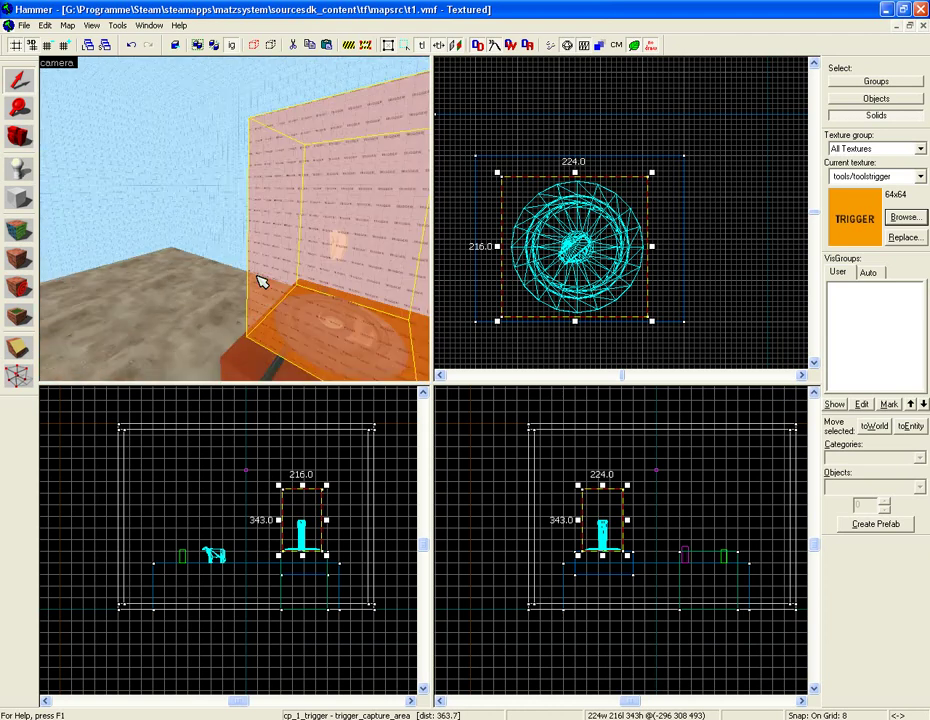
{"action": "key", "text": "s"}
{"action": "key", "text": "Right"}
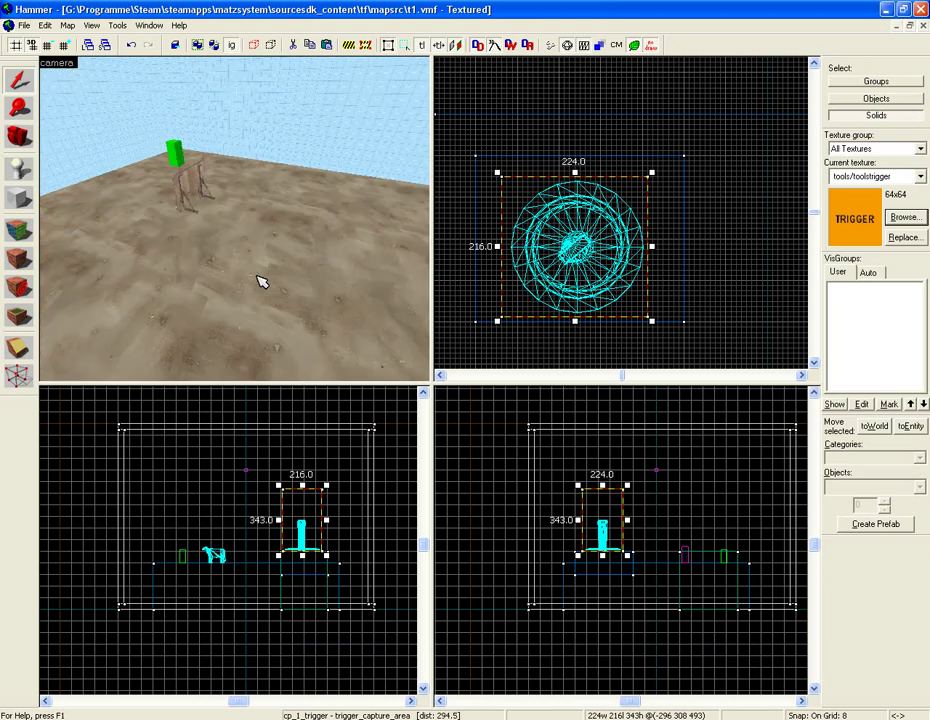
{"action": "key", "text": "w"}
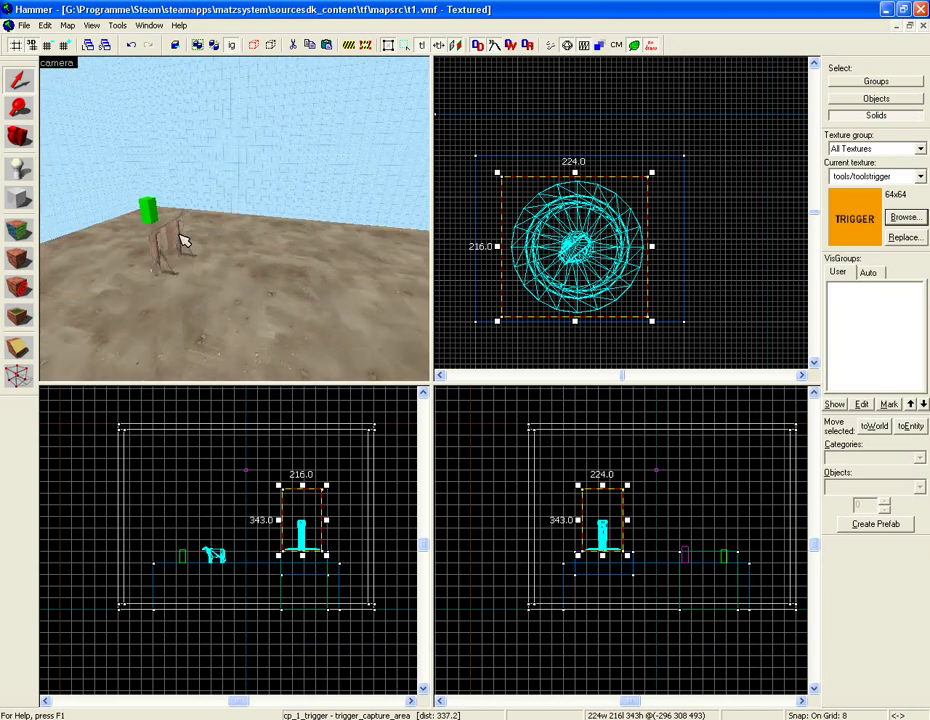
{"action": "left_click", "coordinate": [18, 168]}
{"action": "left_click", "coordinate": [250, 286]}
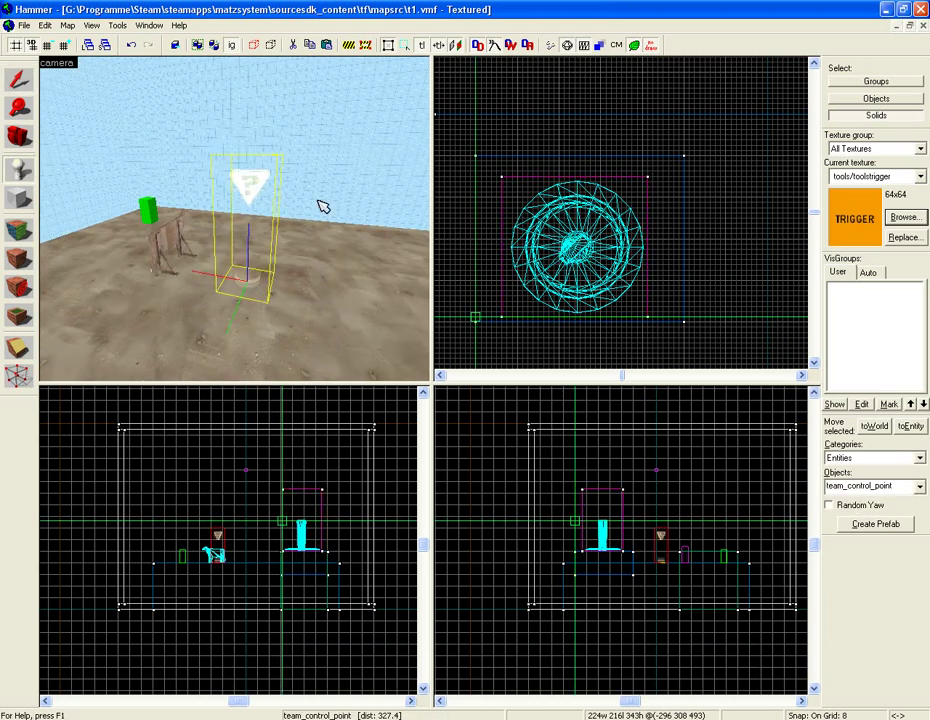
Select the newly placed team_control_point entity and open its properties.
{"action": "left_click", "coordinate": [20, 80]}
{"action": "left_click", "coordinate": [253, 228]}
{"action": "double_click", "coordinate": [258, 203]}
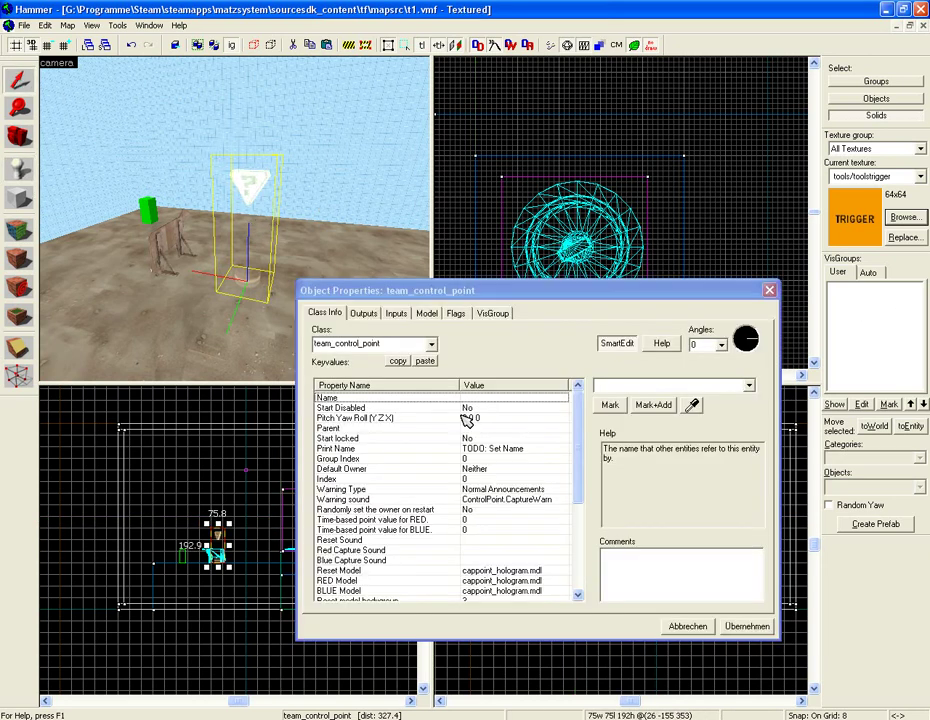
{"action": "left_click", "coordinate": [432, 340]}
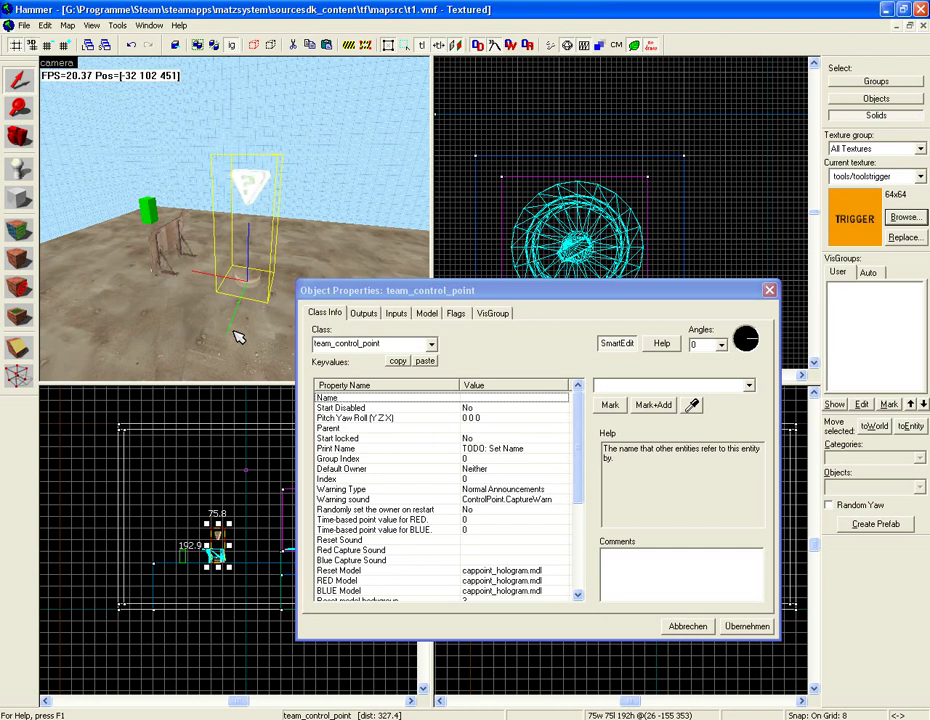
{"action": "left_click_drag", "start_coordinate": [395, 345], "coordinate": [281, 345]}
Change the new entity's class to prop_dynamic and apply the change.
{"action": "left_click", "coordinate": [381, 344]}
{"action": "key", "text": "BackSpace"}
{"action": "key", "text": "BackSpace"}
{"action": "key", "text": "BackSpace"}
{"action": "key", "text": "BackSpace"}
{"action": "key", "text": "BackSpace"}
{"action": "key", "text": "BackSpace"}
{"action": "key", "text": "BackSpace"}
{"action": "key", "text": "BackSpace"}
{"action": "key", "text": "BackSpace"}
{"action": "key", "text": "BackSpace"}
{"action": "key", "text": "BackSpace"}
{"action": "key", "text": "BackSpace"}
{"action": "key", "text": "BackSpace"}
{"action": "key", "text": "BackSpace"}
{"action": "key", "text": "BackSpace"}
{"action": "key", "text": "BackSpace"}
{"action": "key", "text": "BackSpace"}
{"action": "key", "text": "BackSpace"}
{"action": "type", "text": "prop"}
{"action": "key", "text": "Down"}
{"action": "key", "text": "Down"}
{"action": "key", "text": "Down"}
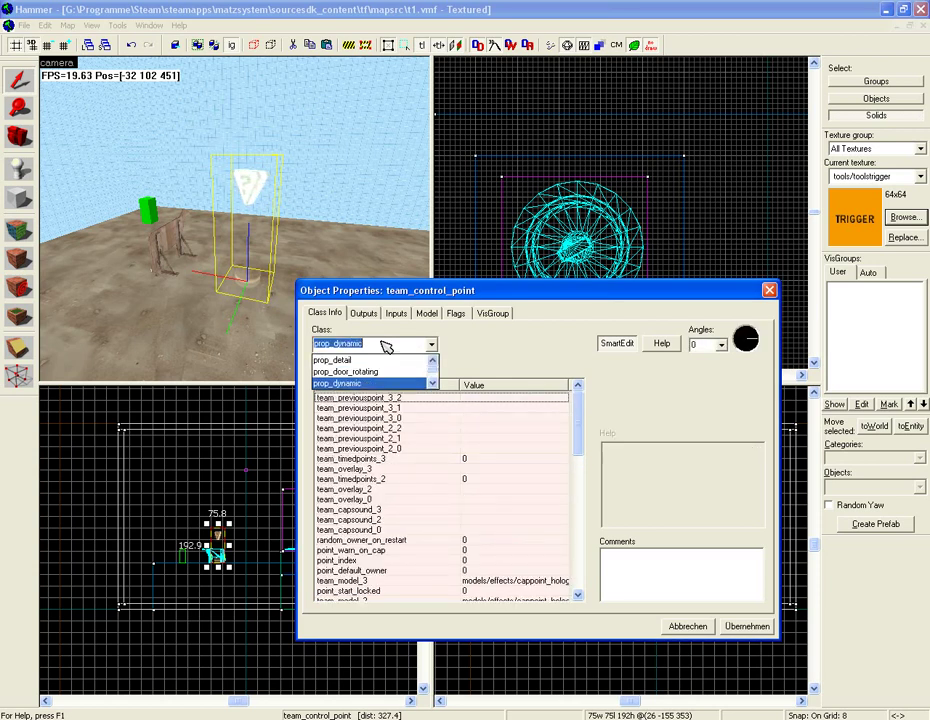
{"action": "key", "text": "Return"}
{"action": "left_click_drag", "start_coordinate": [416, 290], "coordinate": [433, 274]}
{"action": "left_click", "coordinate": [765, 611]}
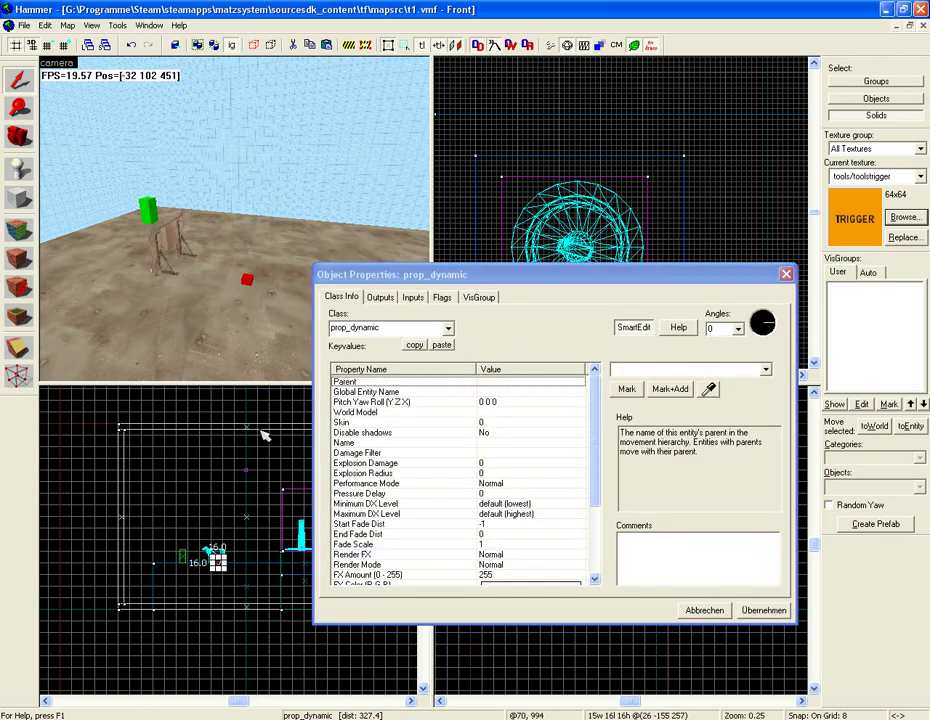
Set the prop_dynamic's world model to props_gameplay/cap_point_base.mdl.
{"action": "left_click", "coordinate": [500, 412]}
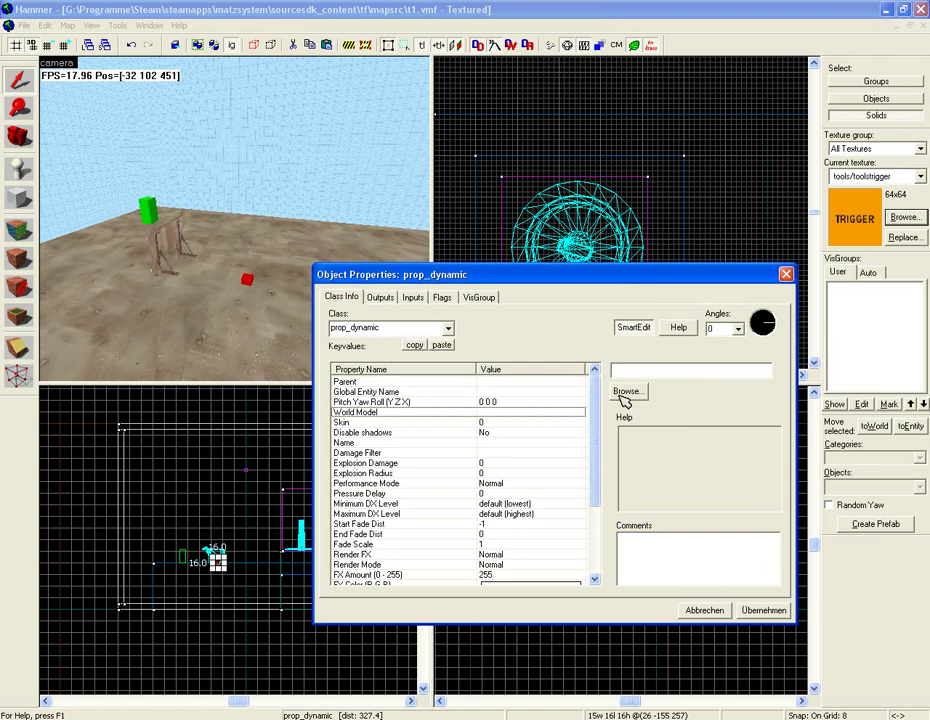
{"action": "left_click", "coordinate": [620, 390]}
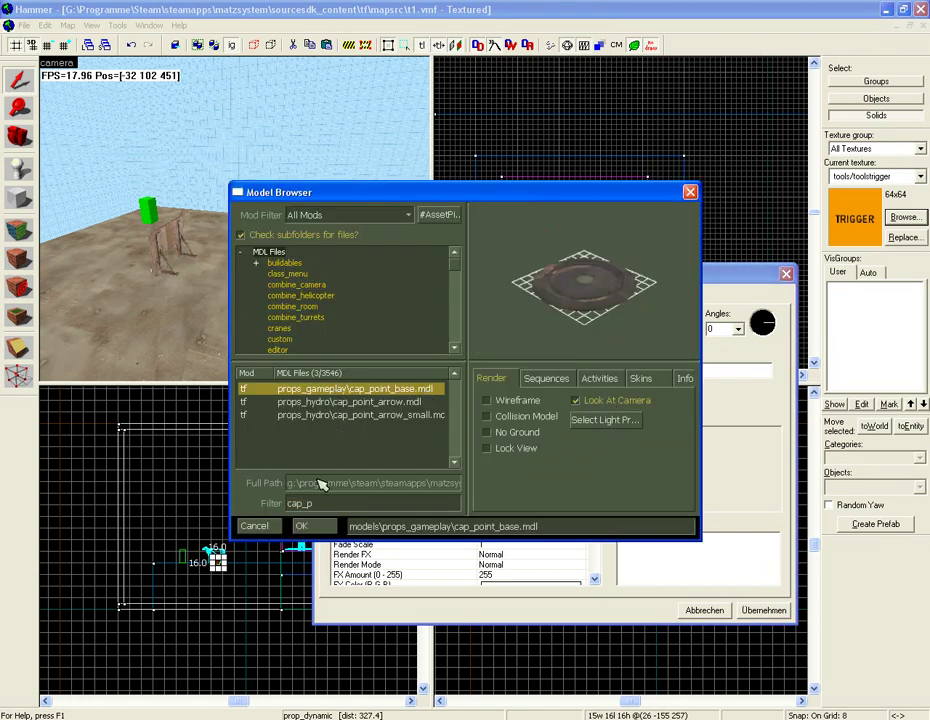
{"action": "left_click", "coordinate": [318, 525]}
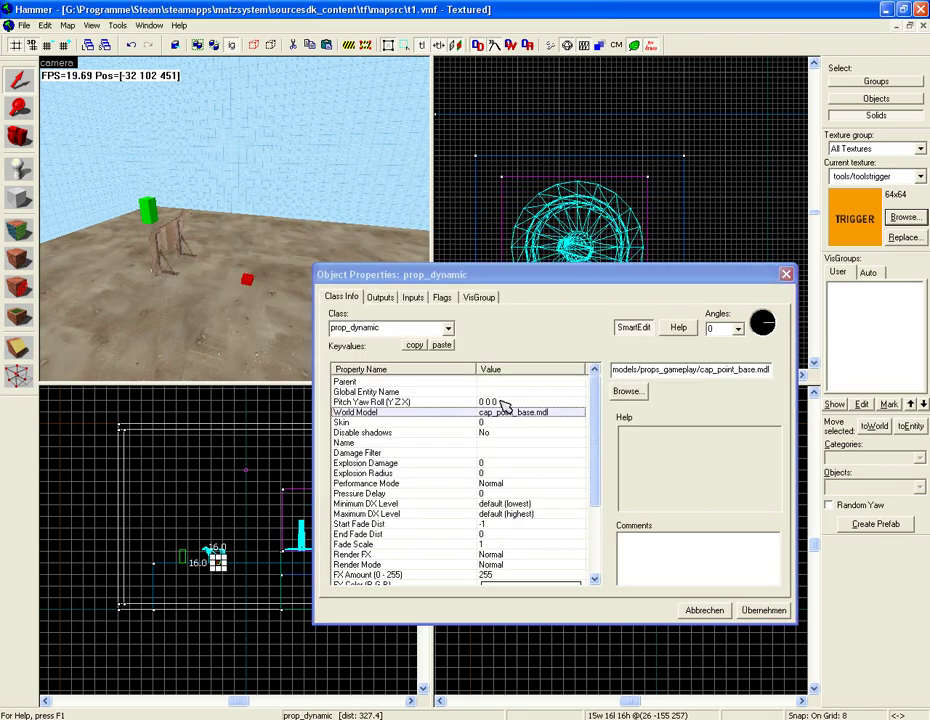
Name the prop_dynamic cp_2_base, apply the changes and close its properties.
{"action": "left_click", "coordinate": [498, 443]}
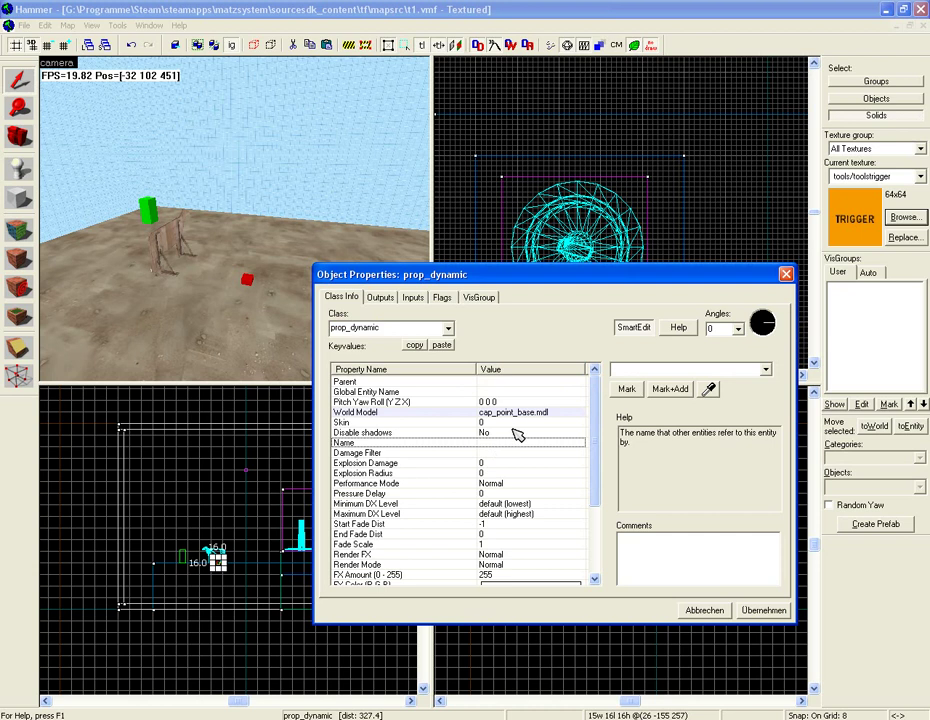
{"action": "left_click", "coordinate": [628, 370]}
{"action": "type", "text": "cp_"}
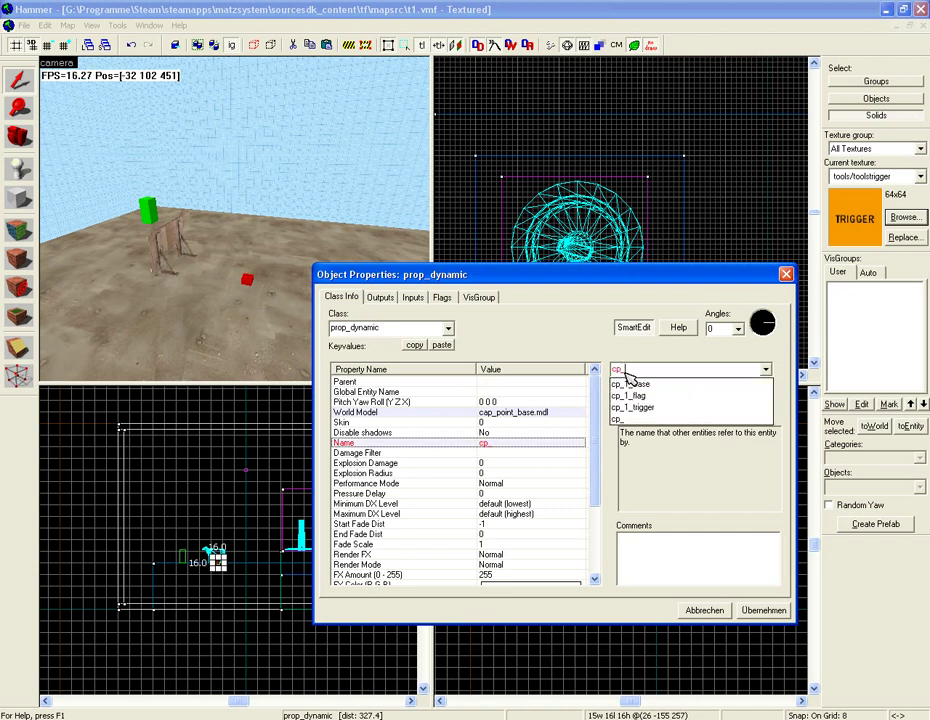
{"action": "type", "text": "2_base"}
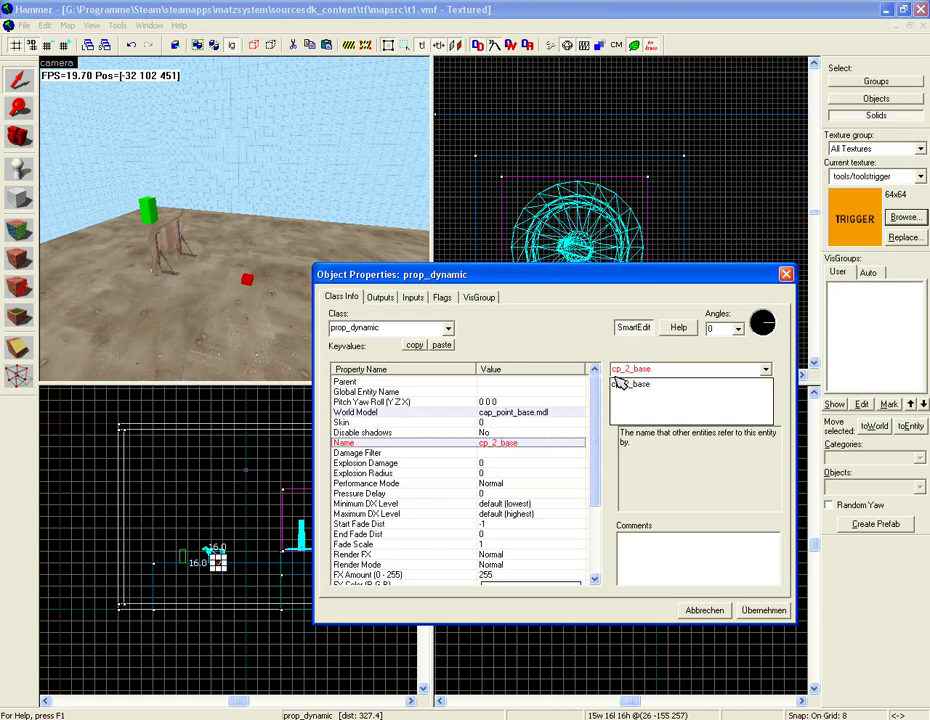
{"action": "left_click", "coordinate": [543, 452]}
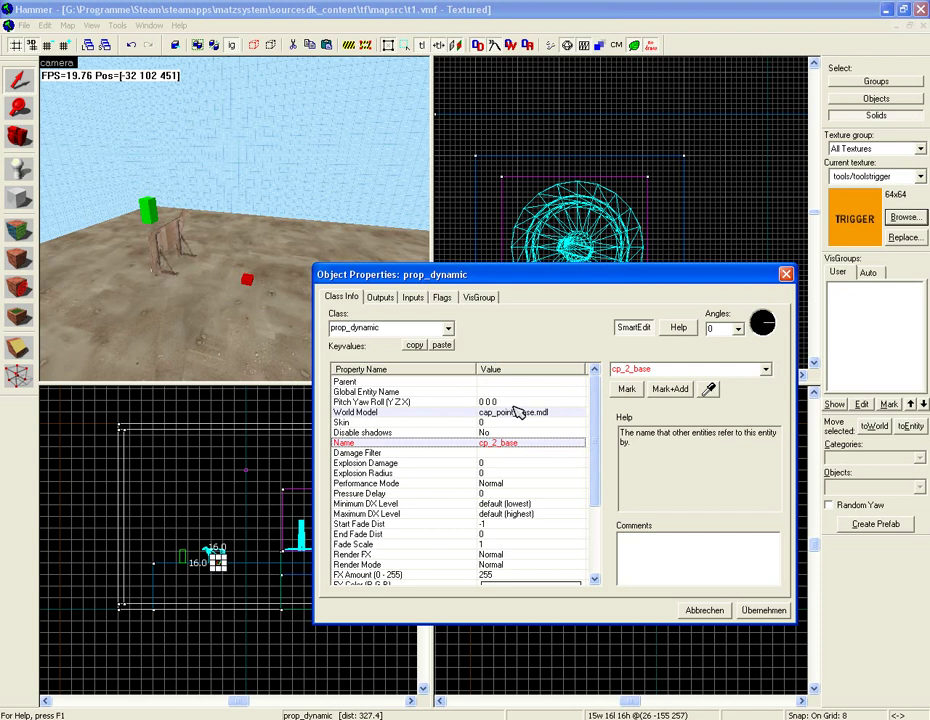
{"action": "left_click", "coordinate": [515, 401]}
{"action": "left_click", "coordinate": [515, 391]}
{"action": "left_click", "coordinate": [758, 612]}
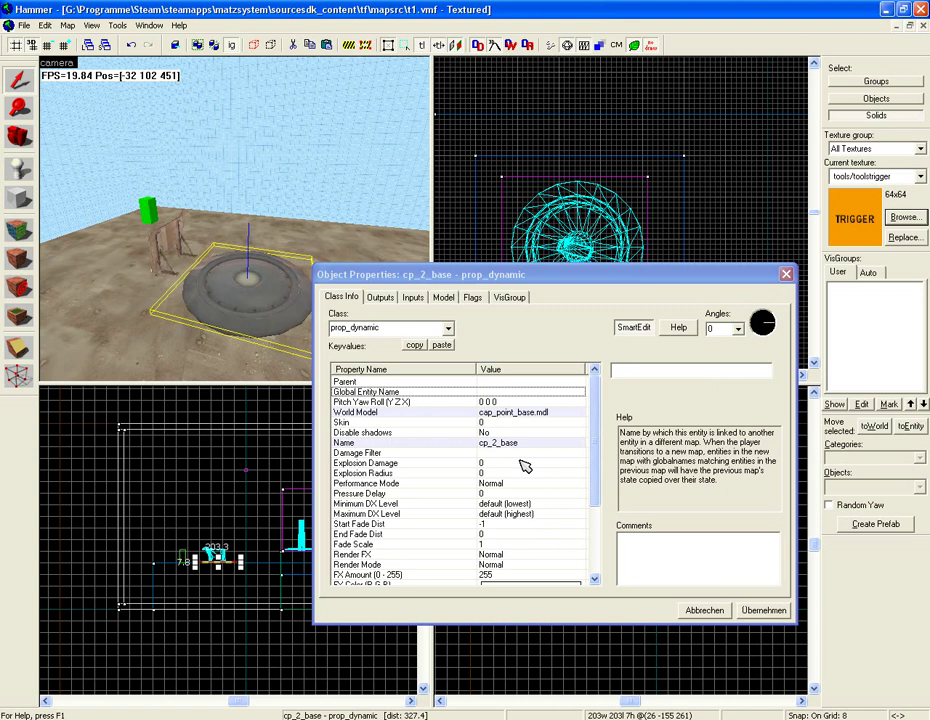
{"action": "left_click", "coordinate": [700, 610]}
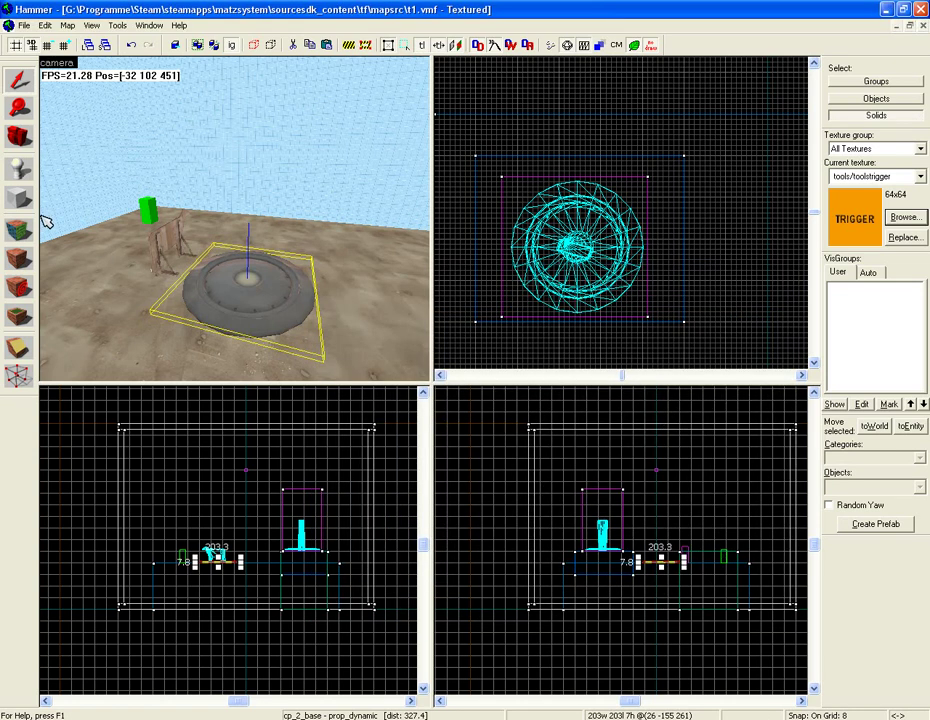
Place a new team_control_point entity on the ground beside the cp_2_base prop.
{"action": "left_click", "coordinate": [18, 167]}
{"action": "left_click", "coordinate": [862, 457]}
{"action": "left_click", "coordinate": [859, 458]}
{"action": "left_click", "coordinate": [865, 484]}
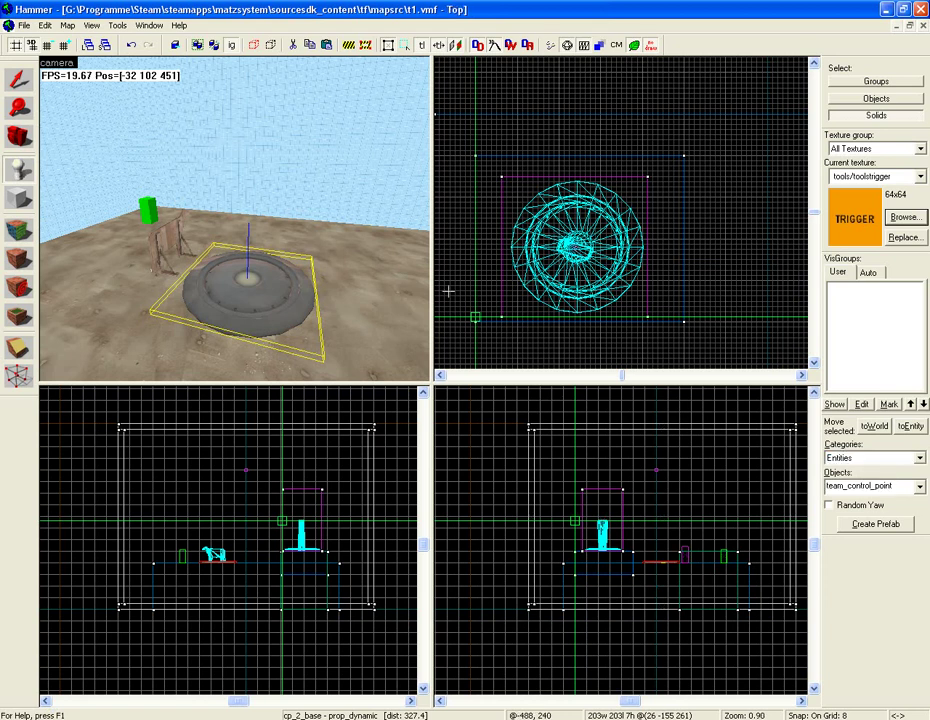
{"action": "left_click", "coordinate": [325, 290]}
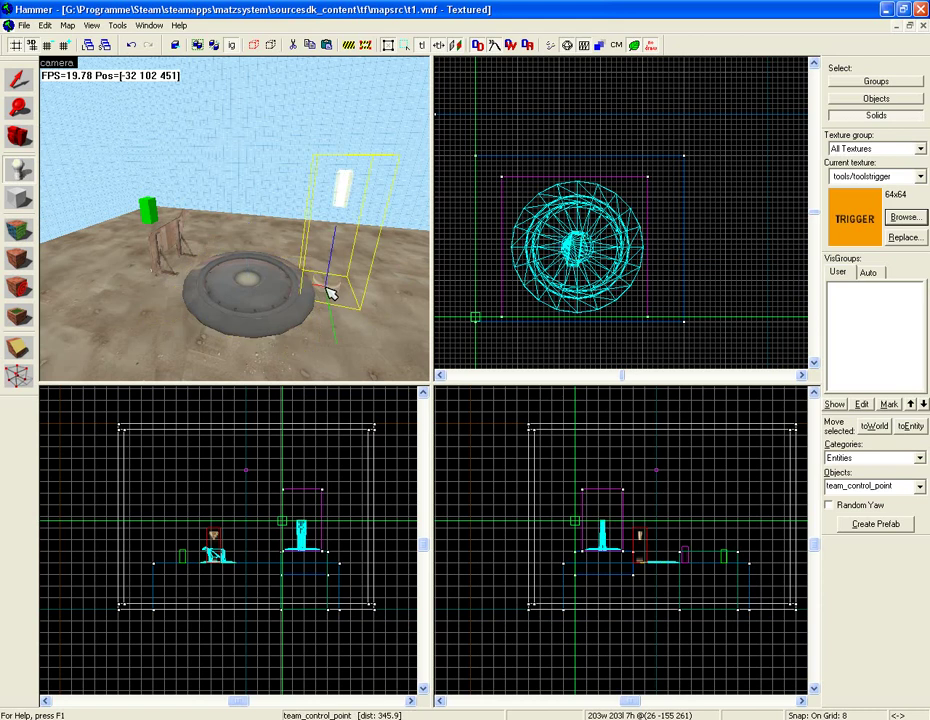
Move the new control point in the top view onto the centre of the cp_2_base prop.
{"action": "left_click", "coordinate": [18, 82]}
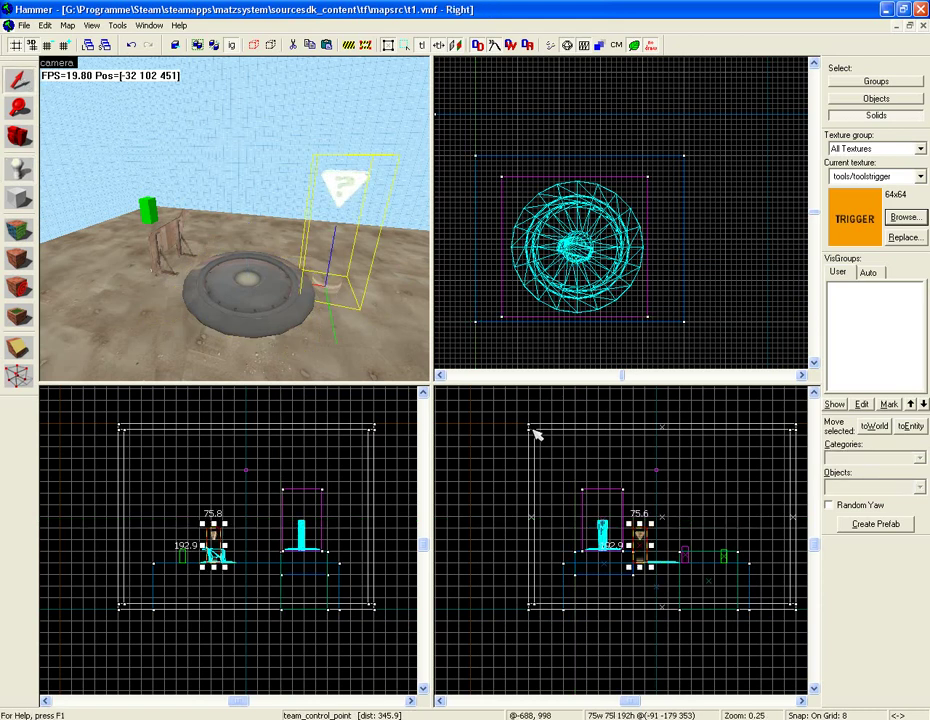
{"action": "scroll", "coordinate": [650, 330], "scroll_direction": "down", "scroll_amount": 2}
{"action": "scroll", "coordinate": [650, 330], "scroll_direction": "up", "scroll_amount": 5}
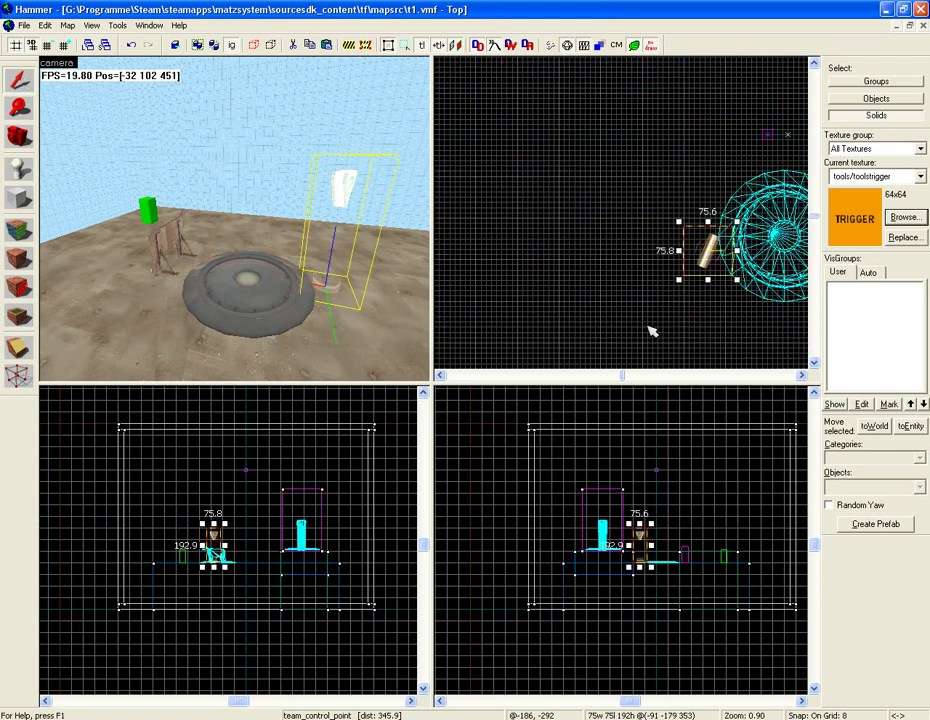
{"action": "left_click_drag", "start_coordinate": [628, 335], "coordinate": [688, 321]}
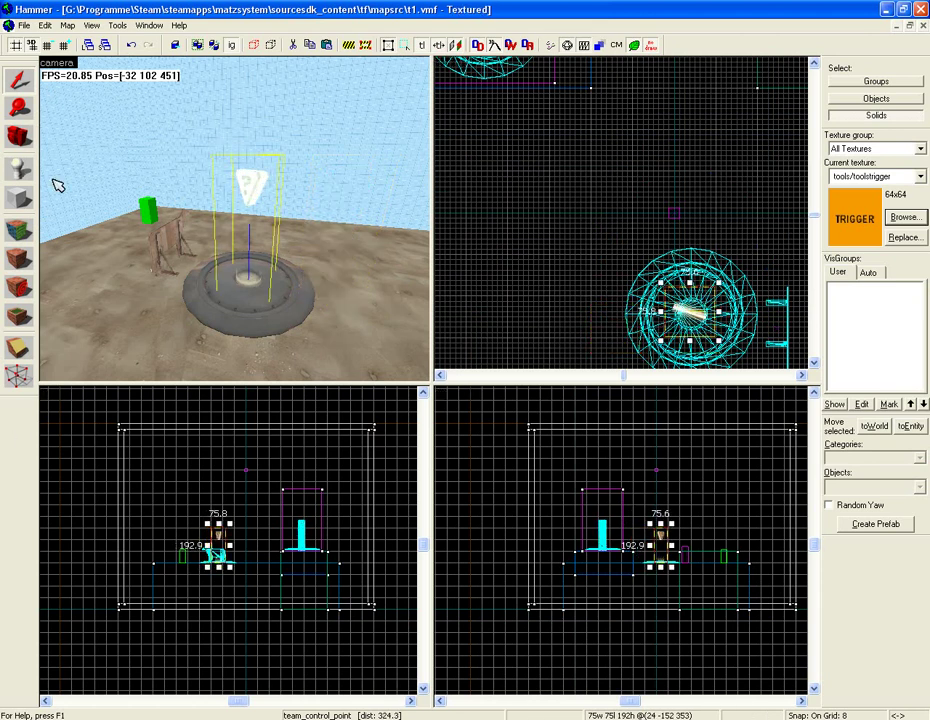
{"action": "left_click", "coordinate": [386, 305]}
{"action": "left_click", "coordinate": [270, 295]}
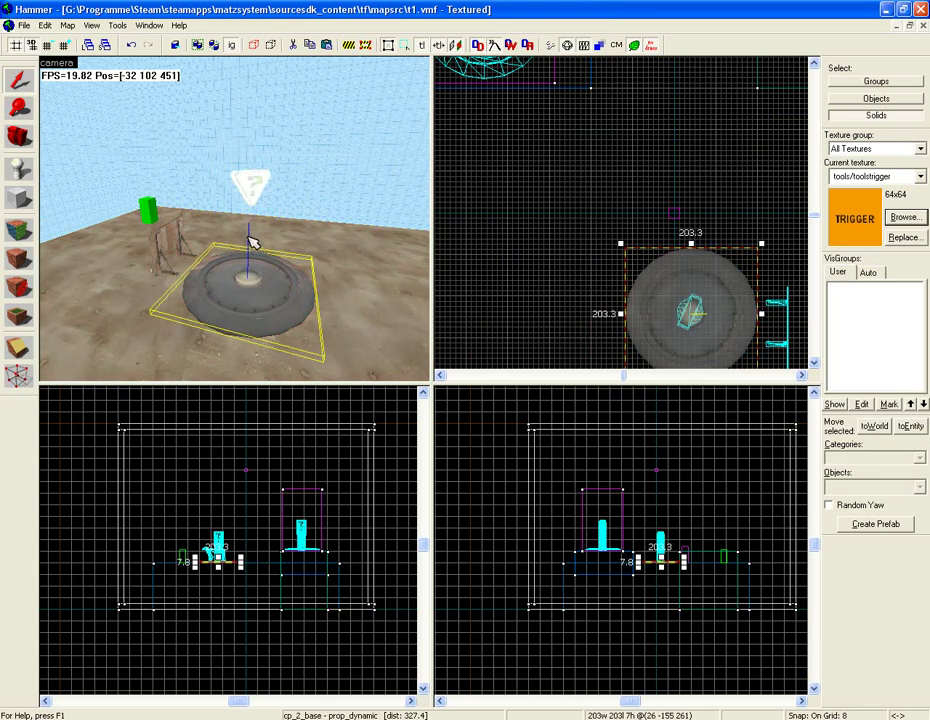
Open the new control point's properties, name it cp_2_flag and apply the change.
{"action": "double_click", "coordinate": [257, 197]}
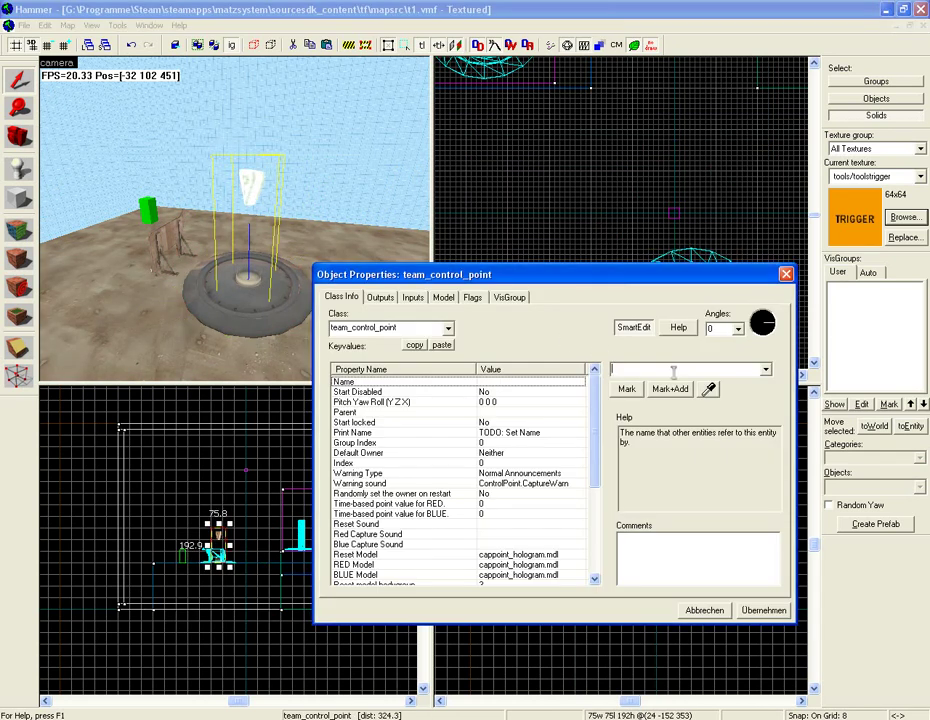
{"action": "left_click", "coordinate": [661, 370]}
{"action": "type", "text": "cp"}
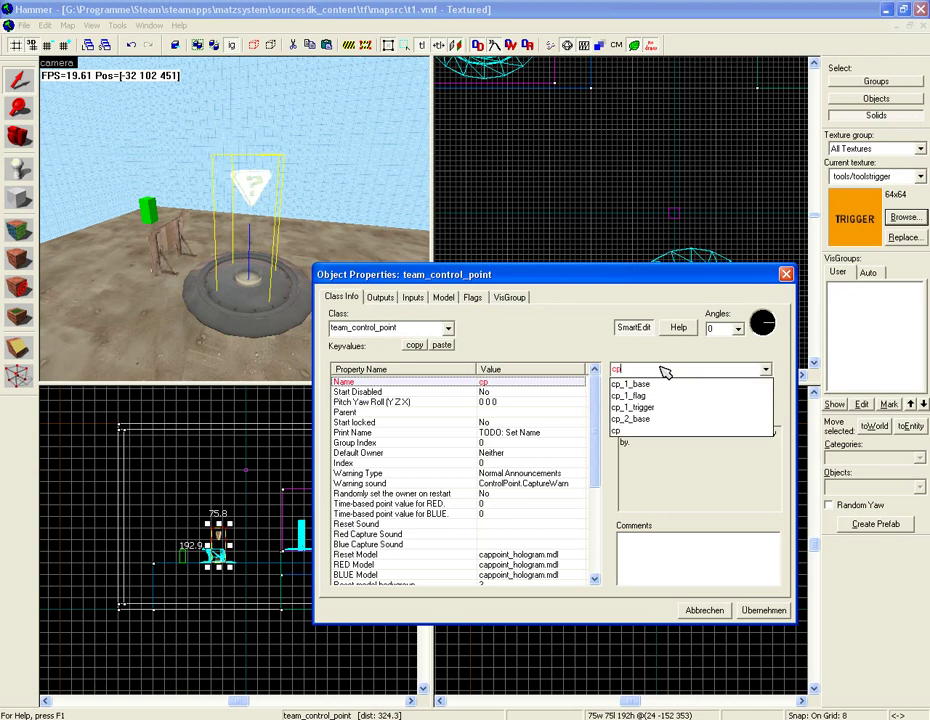
{"action": "type", "text": "_2"}
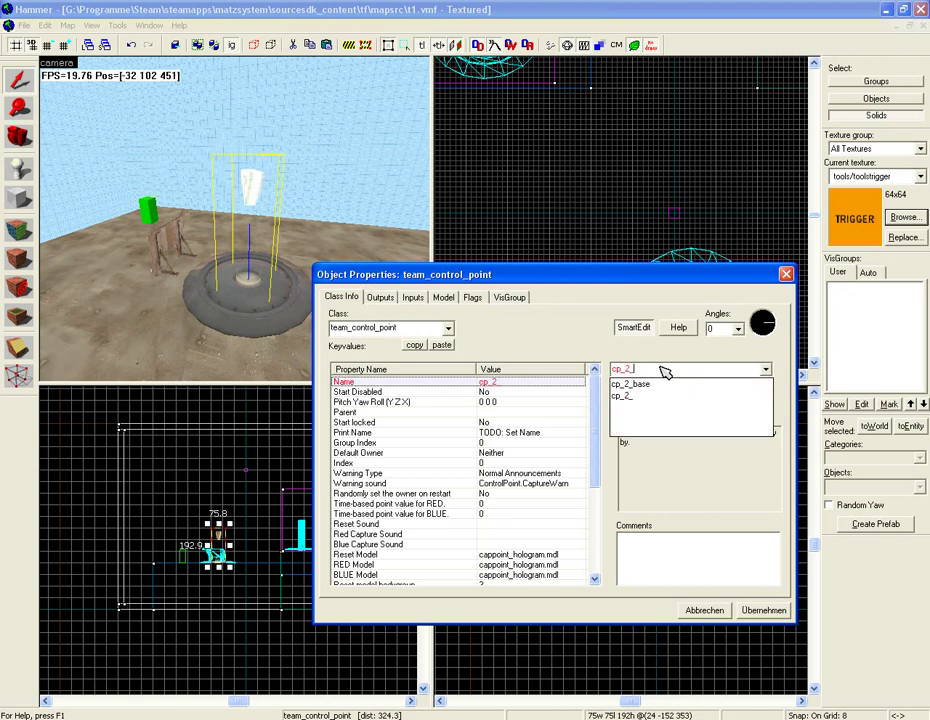
{"action": "type", "text": "_flag"}
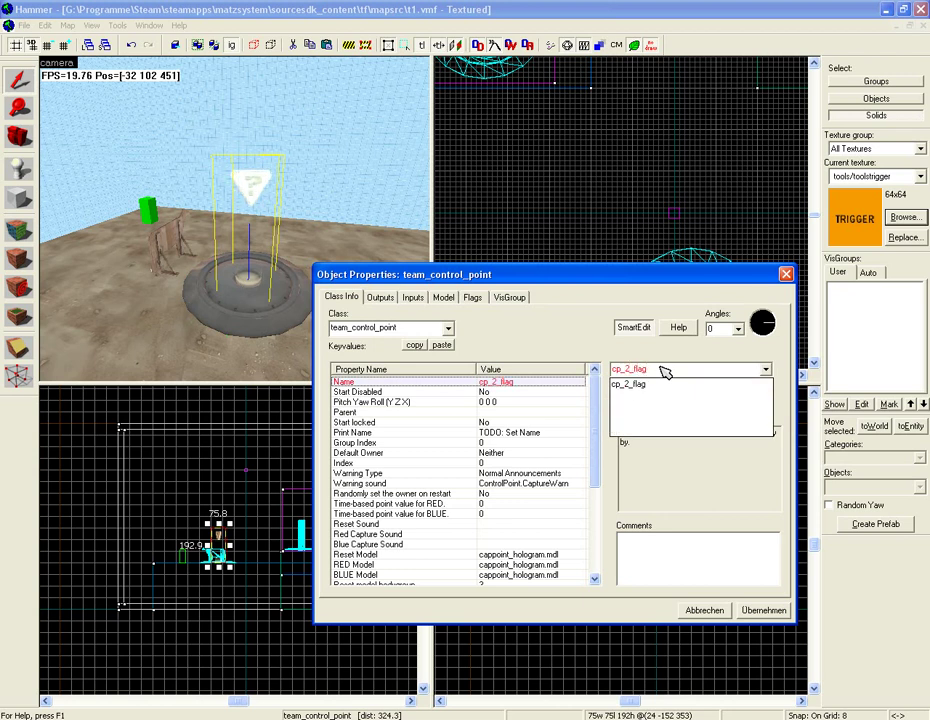
{"action": "key", "text": "Return"}
{"action": "left_click", "coordinate": [763, 610]}
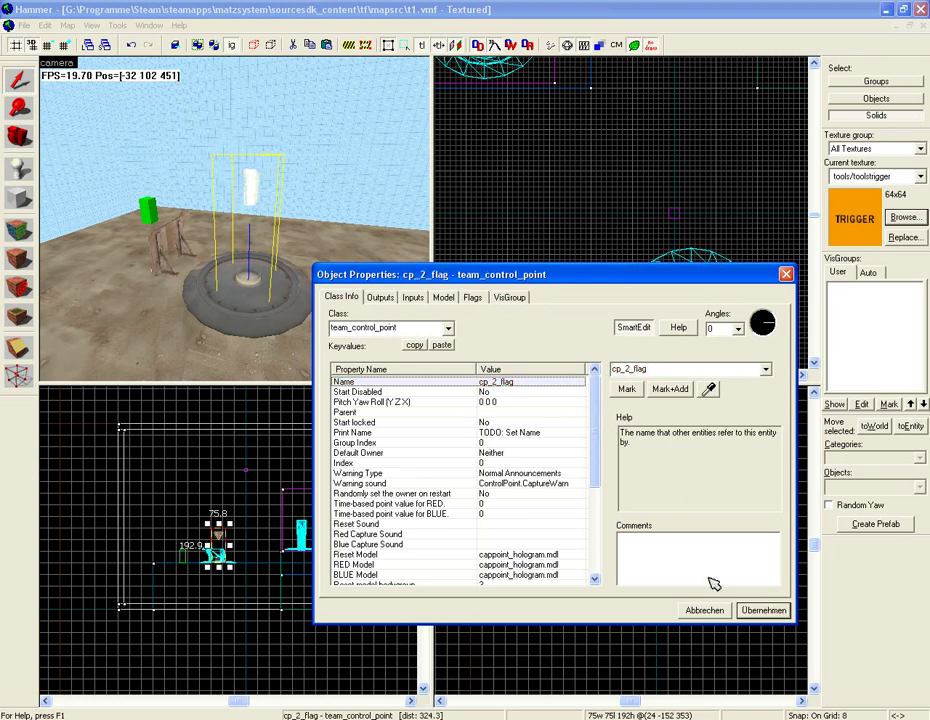
Replace the cp_2_flag control point's print name with MsYs and apply the change.
{"action": "left_click", "coordinate": [492, 432]}
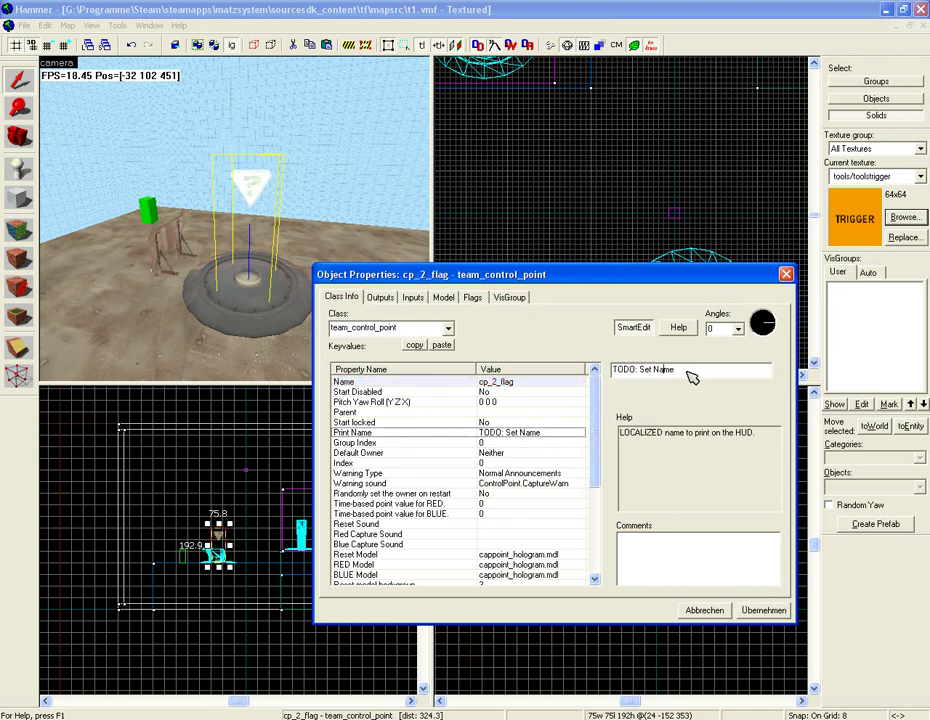
{"action": "left_click_drag", "start_coordinate": [674, 375], "coordinate": [522, 360]}
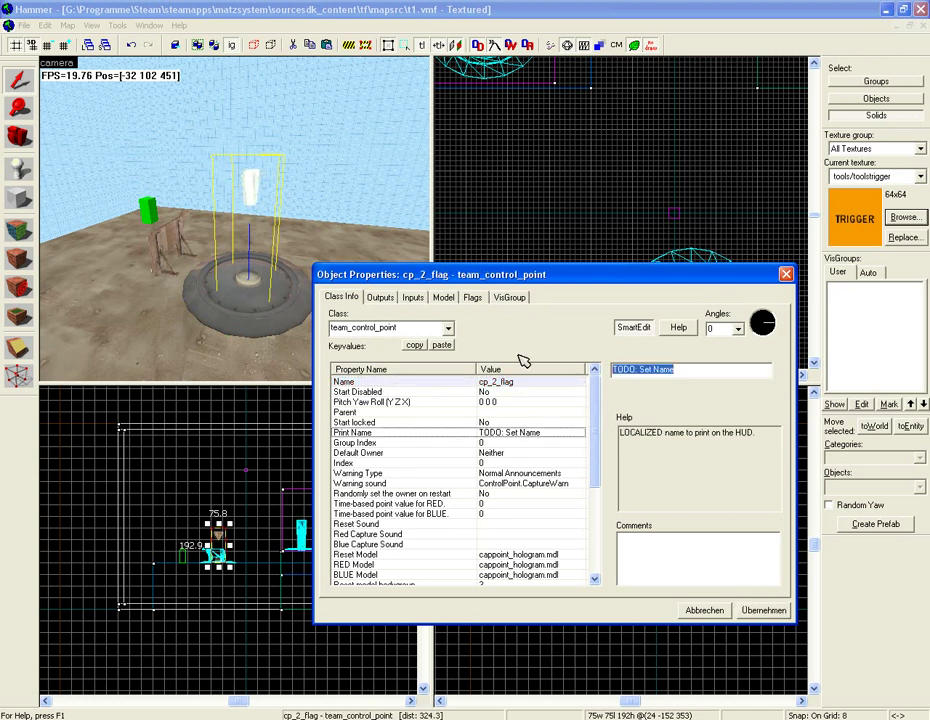
{"action": "type", "text": "Neu"}
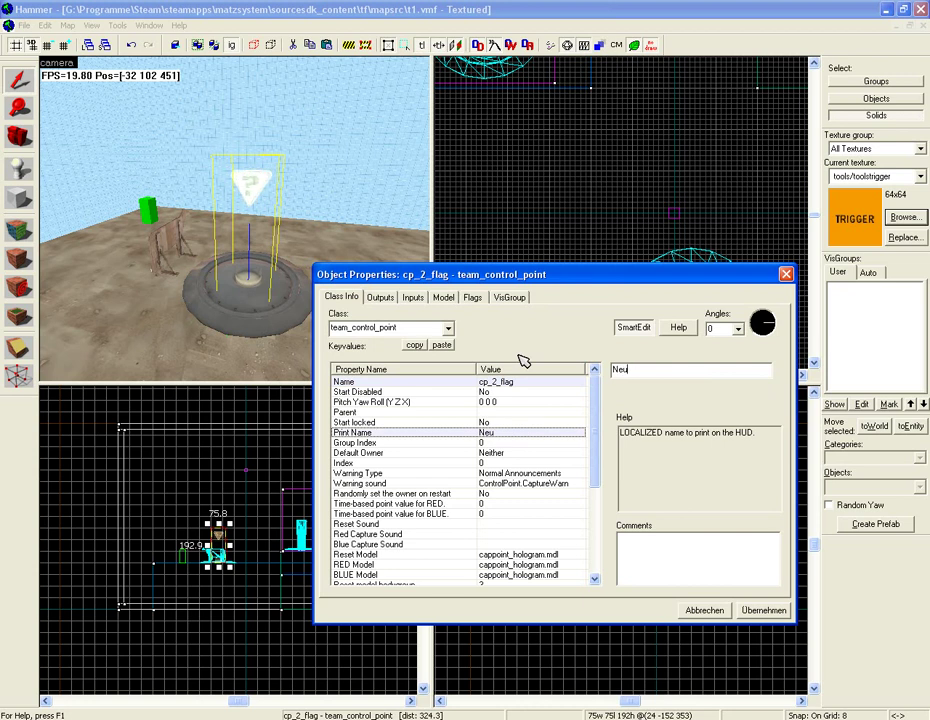
{"action": "type", "text": "sYs"}
{"action": "left_click", "coordinate": [764, 610]}
Set the cp_2_flag control point's index to 1.
{"action": "left_click", "coordinate": [550, 453]}
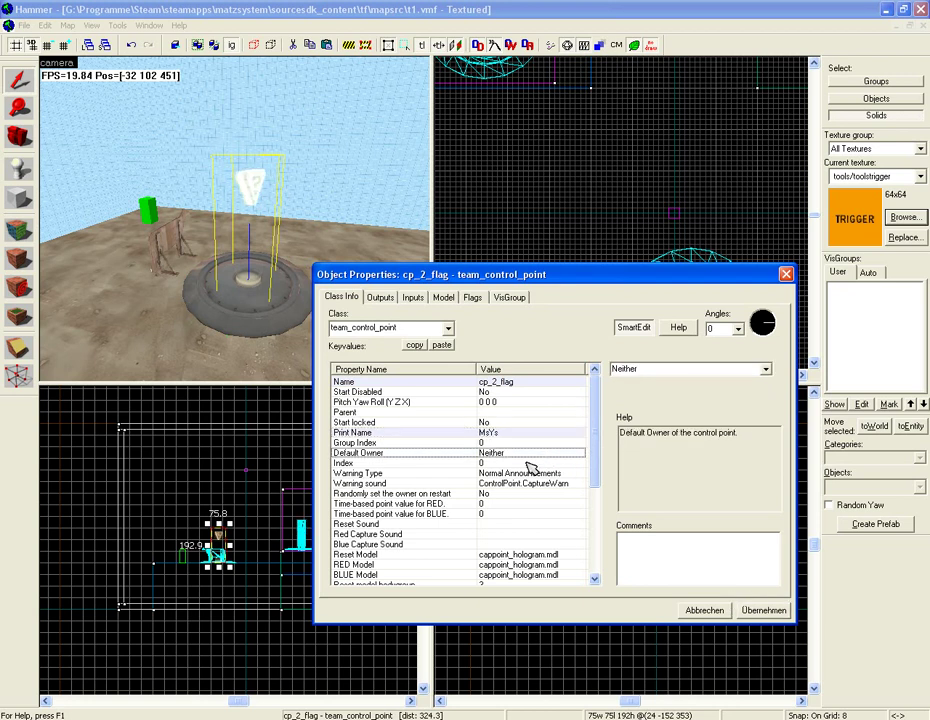
{"action": "left_click", "coordinate": [460, 463]}
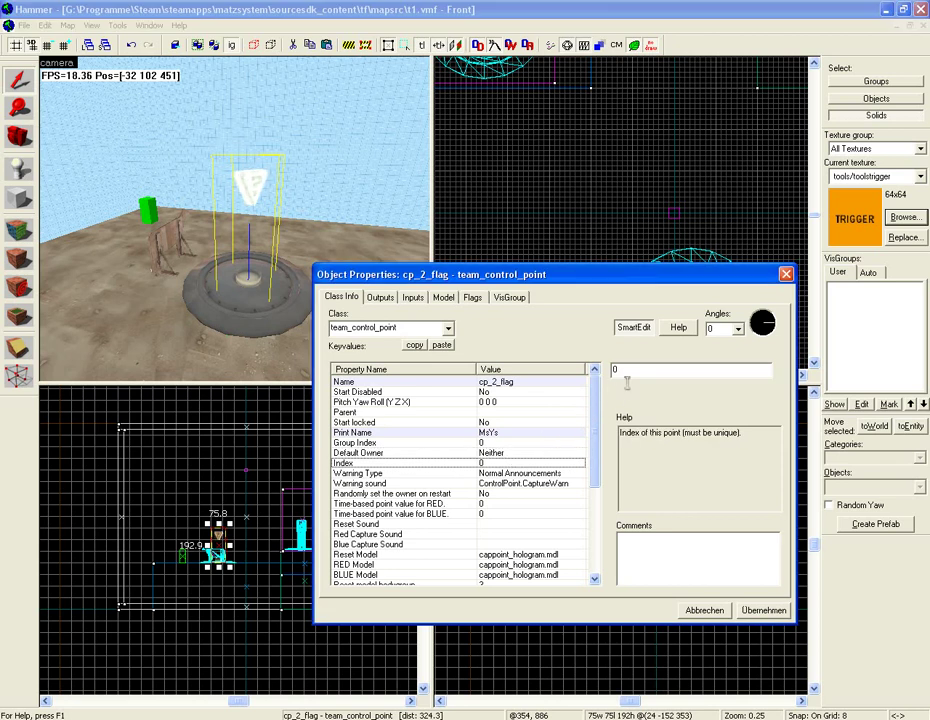
{"action": "type", "text": "1"}
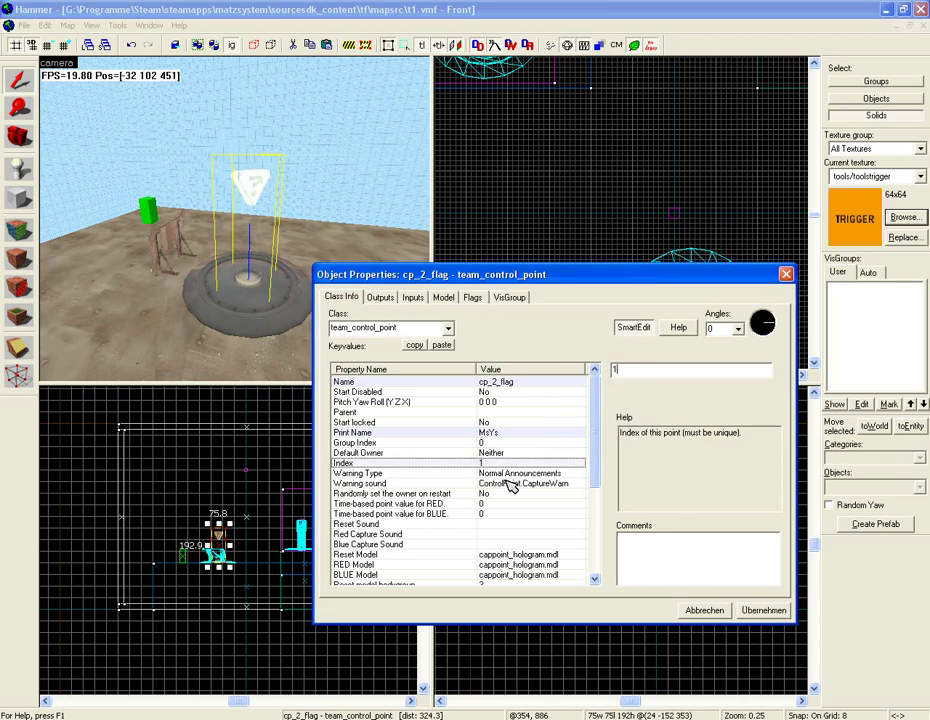
Examine the help for the BLUE HUD overlay and the RED and BLUE previous required point properties of cp_2_flag.
{"action": "scroll", "coordinate": [577, 465], "scroll_direction": "down", "scroll_amount": 5}
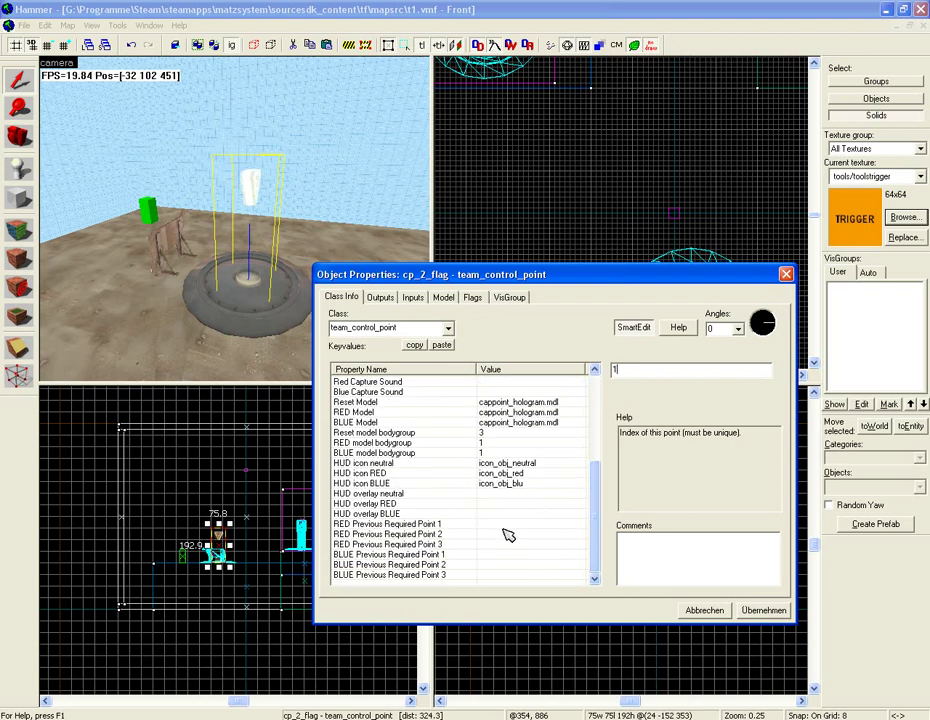
{"action": "left_click", "coordinate": [434, 555]}
{"action": "left_click", "coordinate": [428, 565]}
{"action": "left_click", "coordinate": [362, 514]}
{"action": "left_click", "coordinate": [368, 534]}
{"action": "left_click", "coordinate": [366, 544]}
{"action": "left_click", "coordinate": [364, 564]}
{"action": "left_click", "coordinate": [356, 574]}
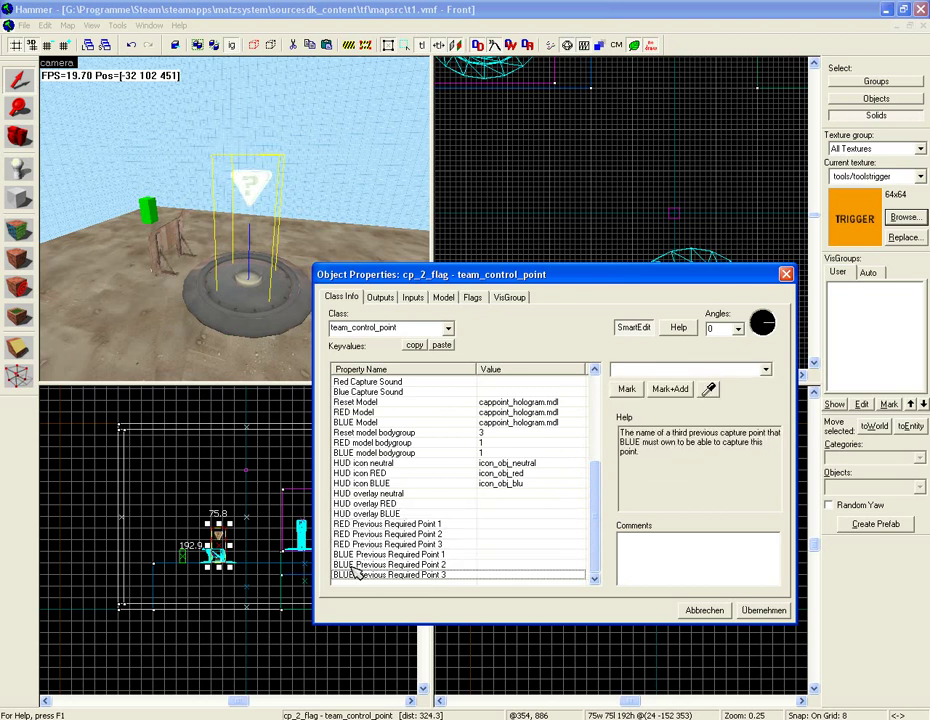
Set cp_2_flag's RED Previous Required Point 1 to cp_1_flag and apply the change.
{"action": "left_click", "coordinate": [364, 525]}
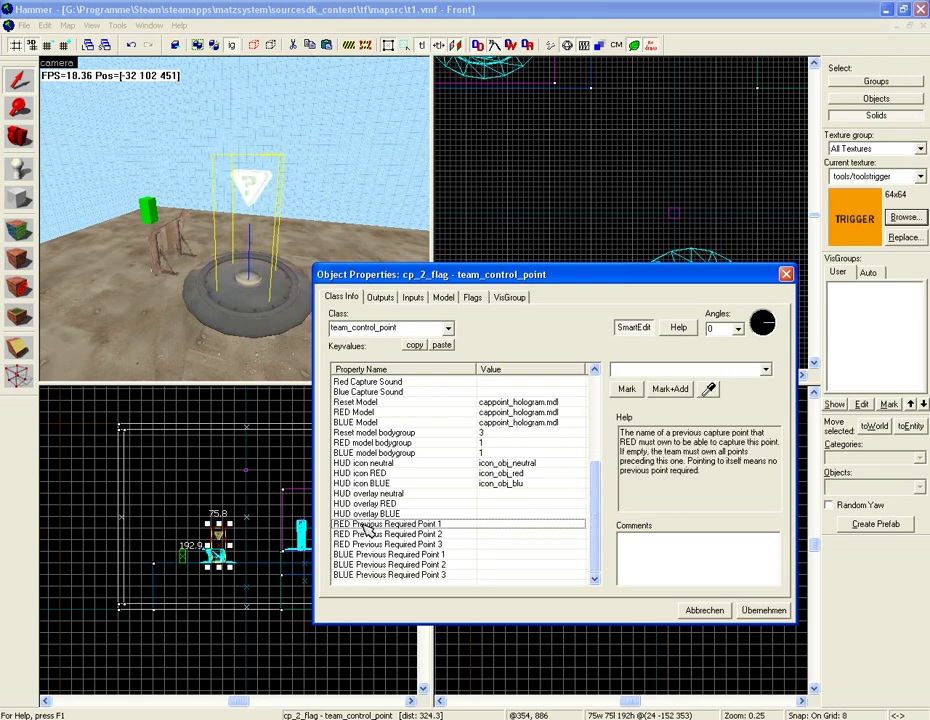
{"action": "left_click", "coordinate": [766, 370]}
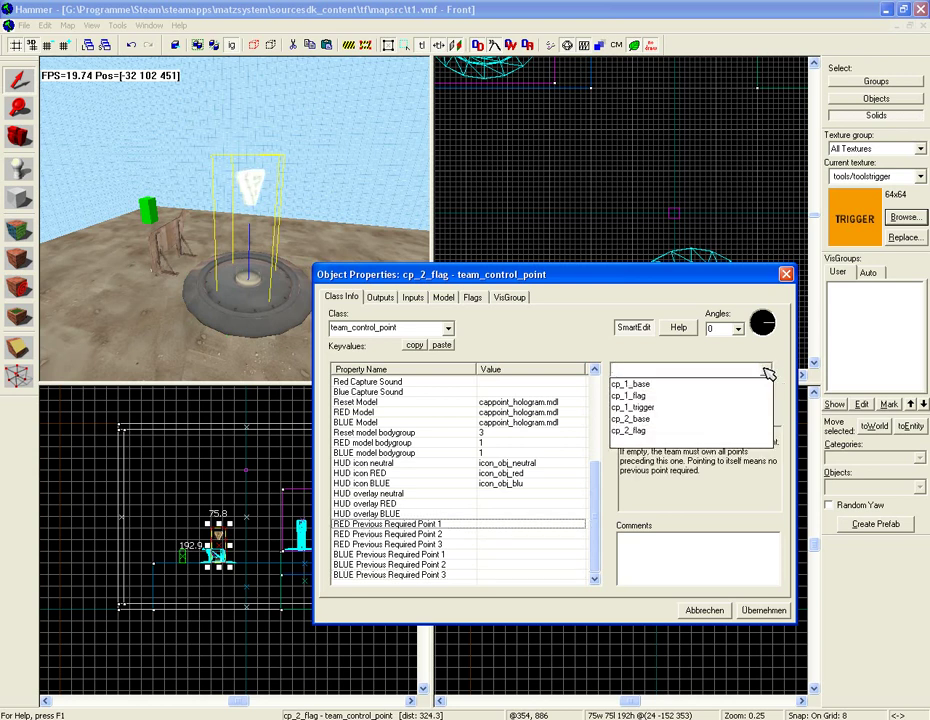
{"action": "left_click", "coordinate": [738, 396]}
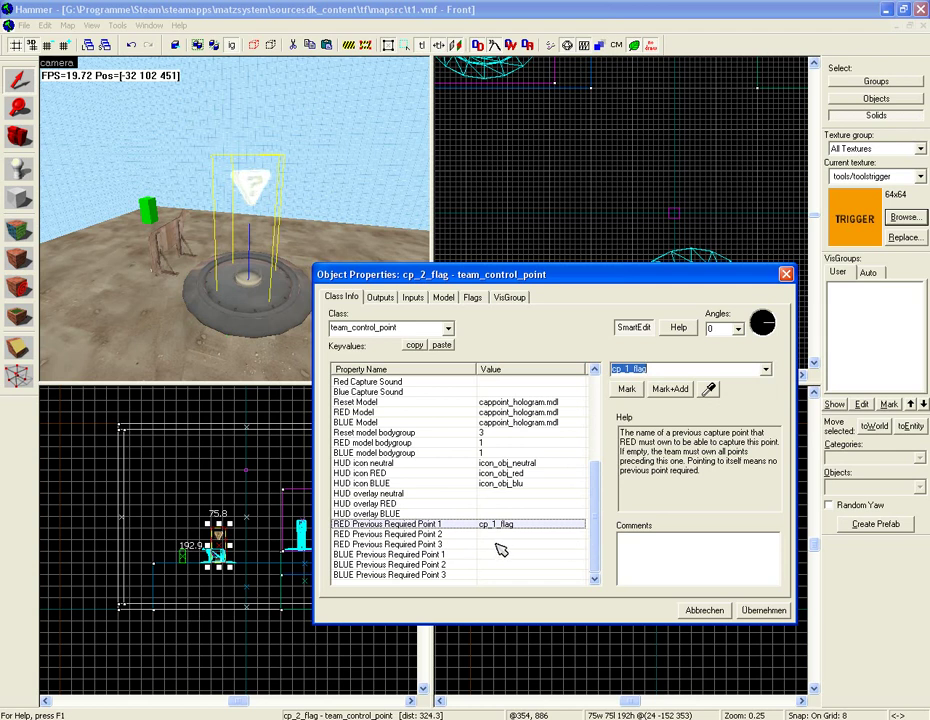
{"action": "left_click", "coordinate": [253, 321]}
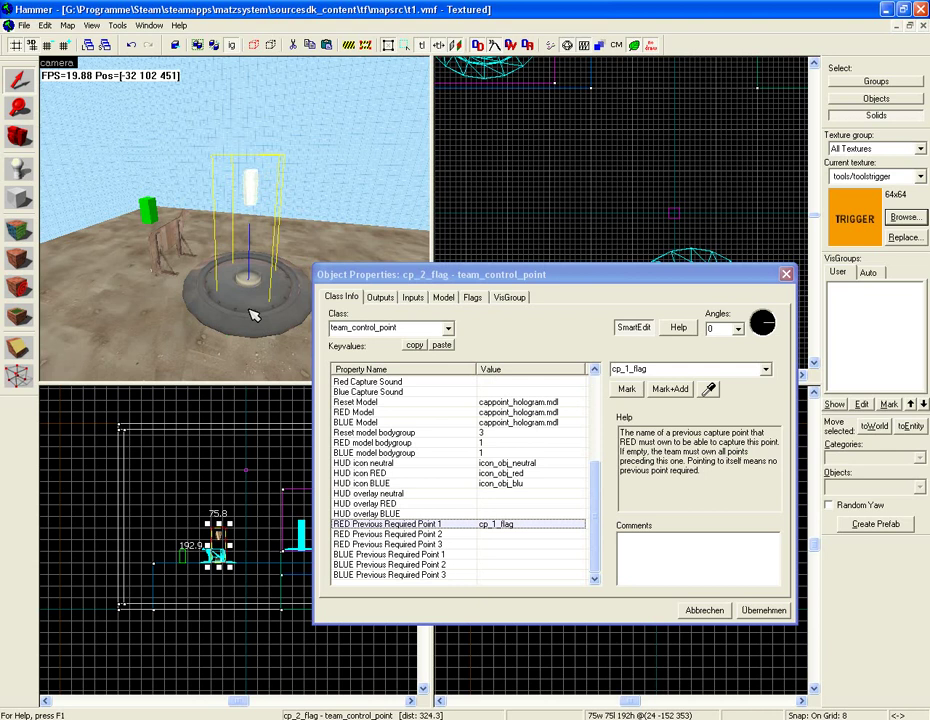
{"action": "left_click", "coordinate": [763, 610]}
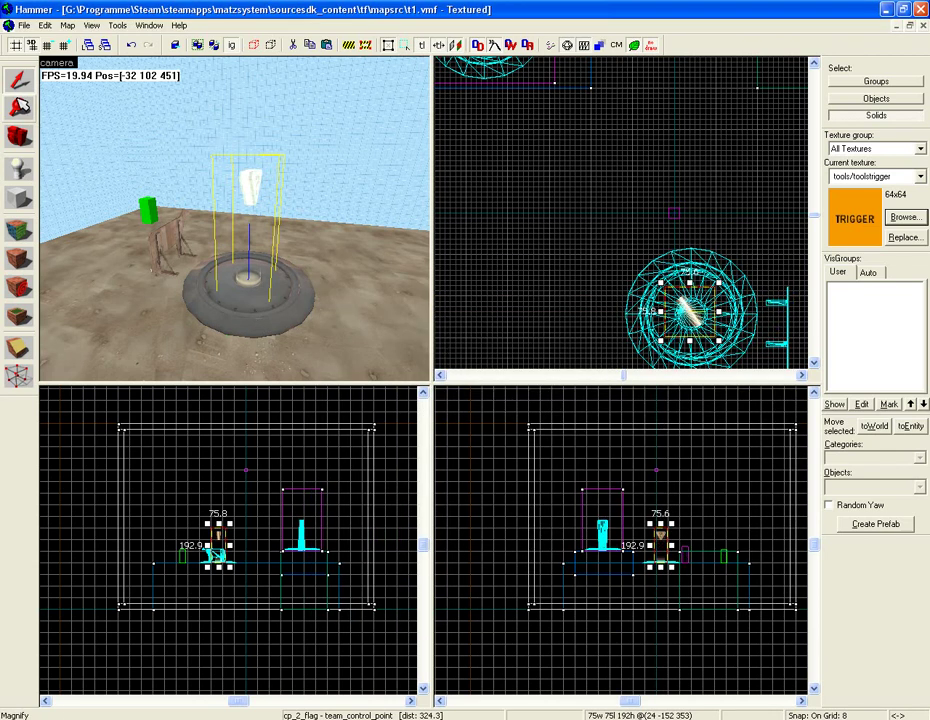
Select the cp_1_flag control point above the first base and open its properties.
{"action": "key", "text": "z"}
{"action": "key", "text": "w"}
{"action": "key", "text": "Down"}
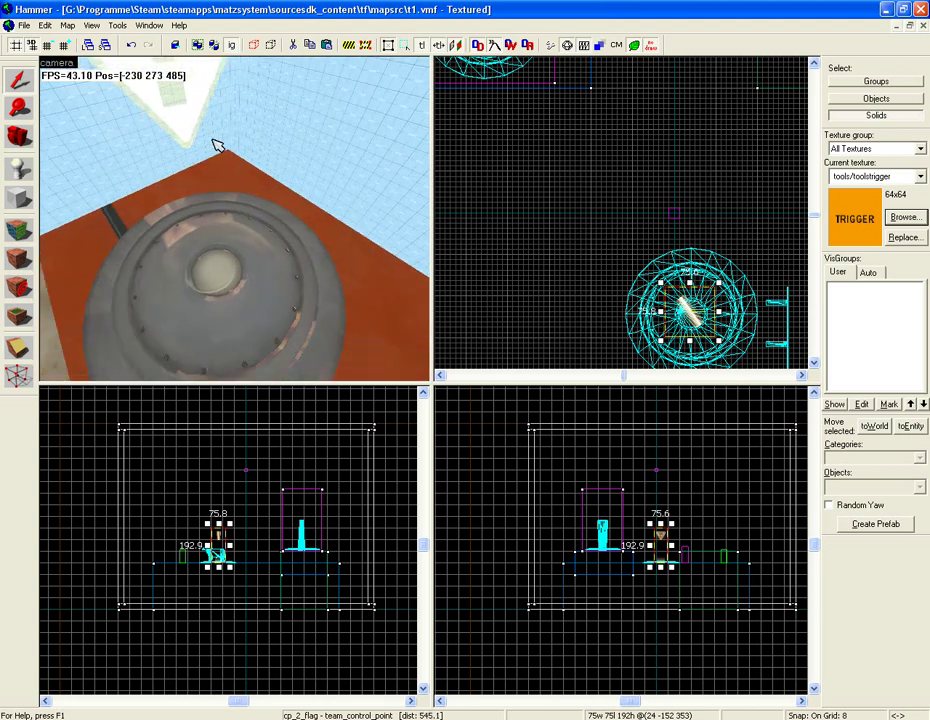
{"action": "double_click", "coordinate": [177, 143]}
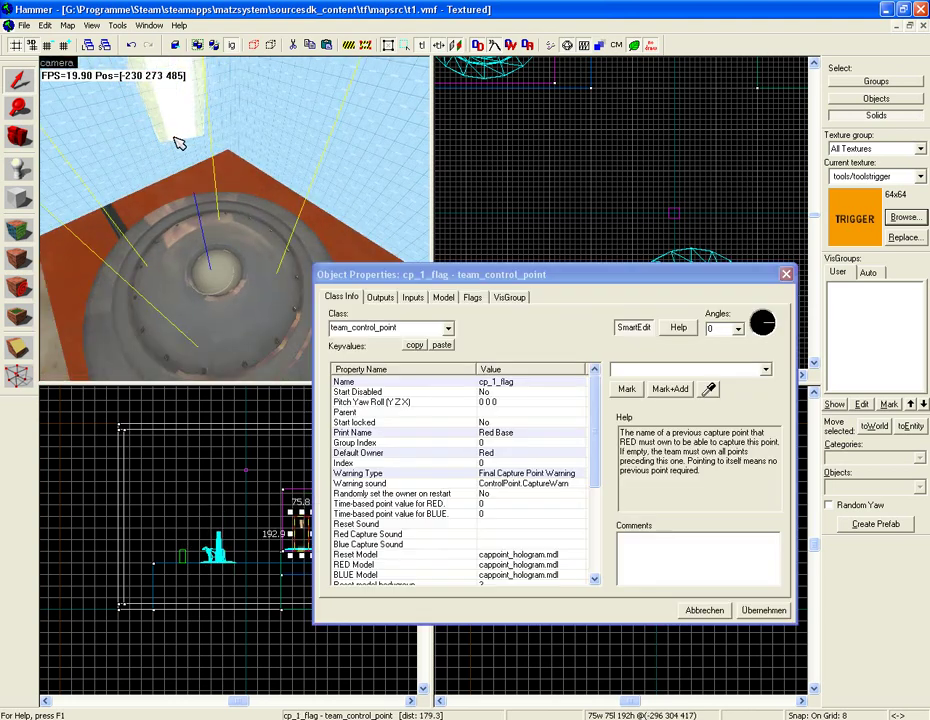
Set cp_1_flag's BLUE Previous Required Point 1 to cp_2_flag, apply the change and close its properties.
{"action": "left_click_drag", "start_coordinate": [598, 427], "coordinate": [573, 579]}
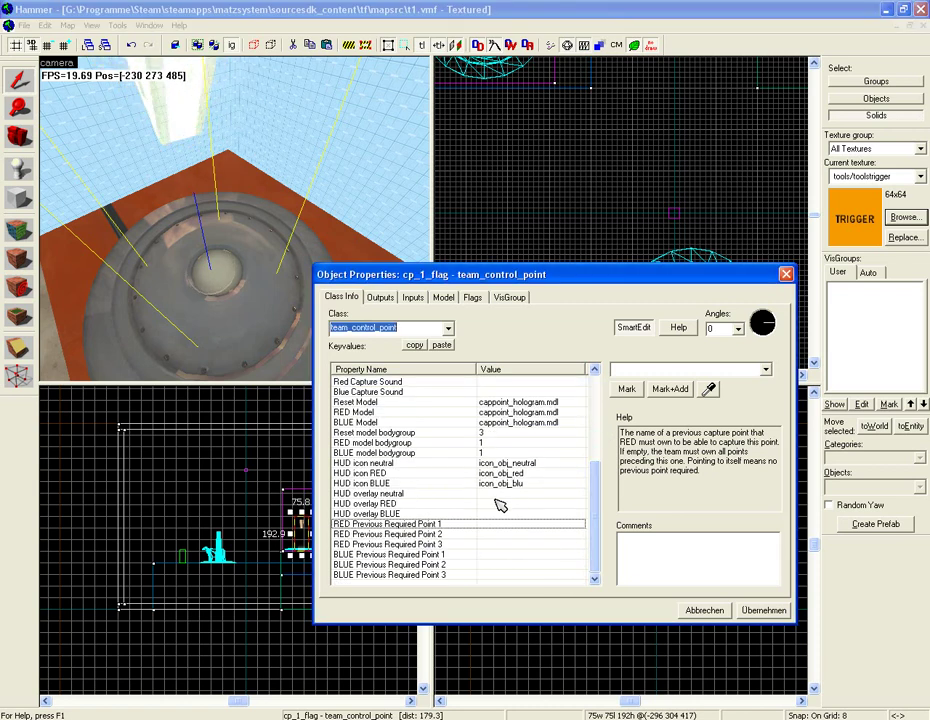
{"action": "left_click", "coordinate": [493, 555]}
{"action": "left_click", "coordinate": [766, 370]}
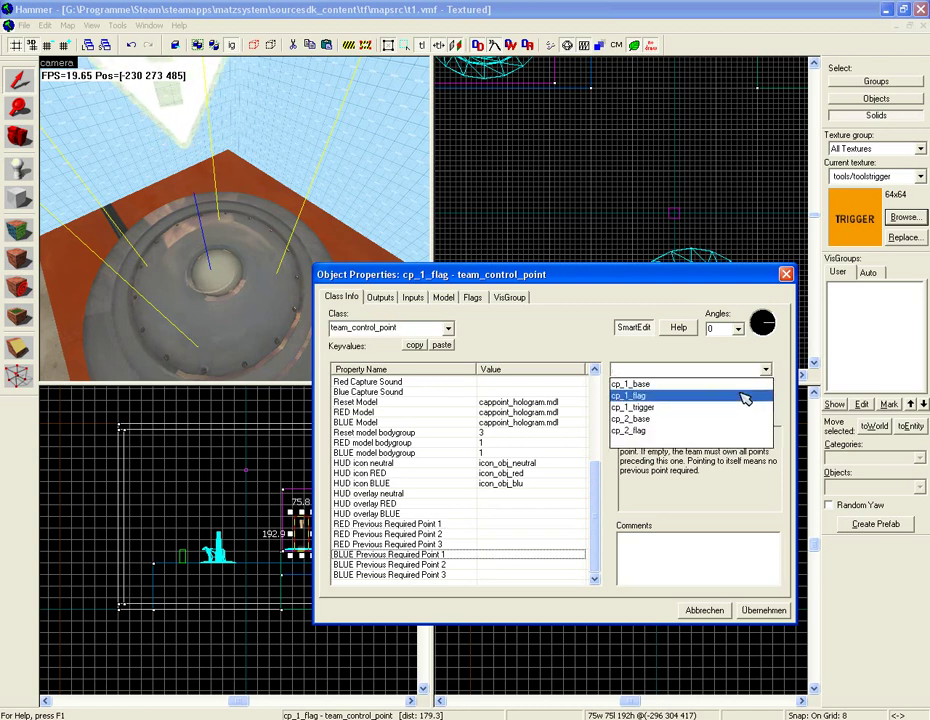
{"action": "left_click", "coordinate": [700, 431]}
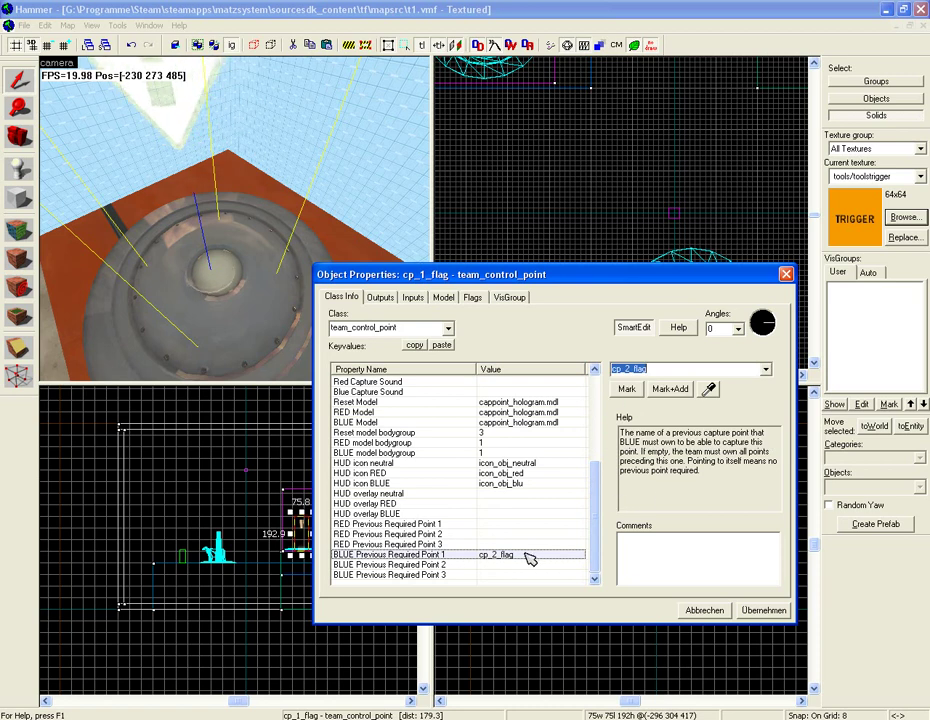
{"action": "left_click", "coordinate": [753, 611]}
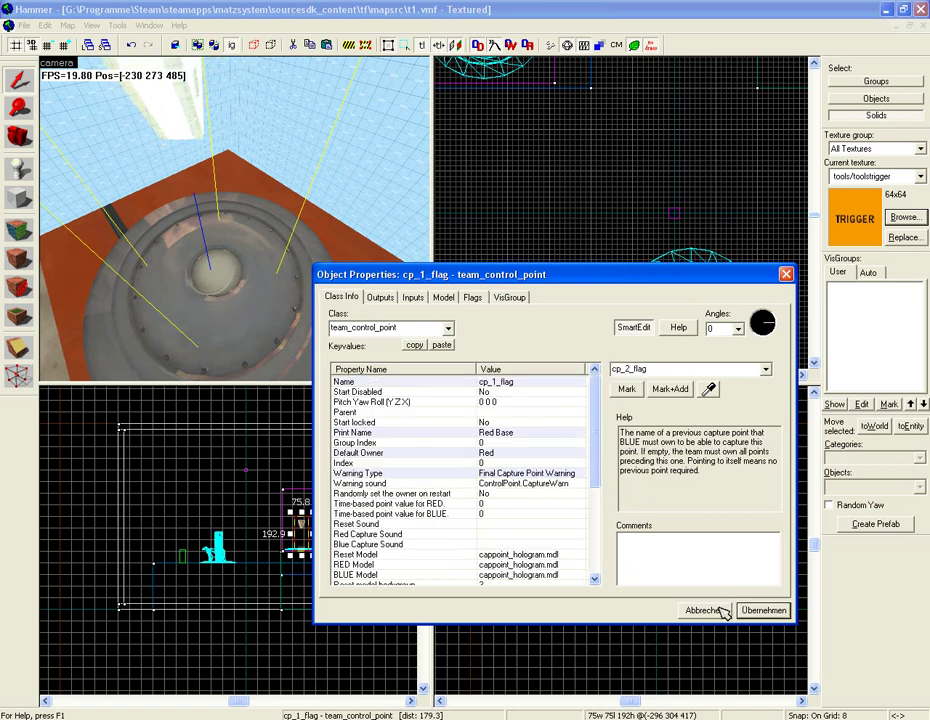
{"action": "left_click", "coordinate": [703, 611]}
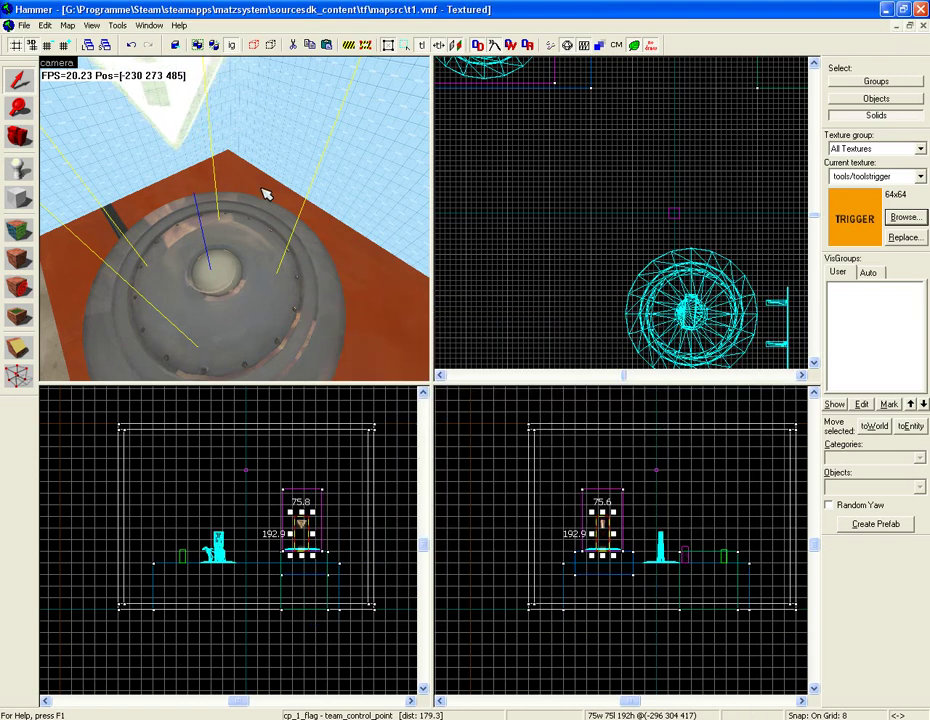
Select the cp_2_flag control point above the second base and open its properties.
{"action": "key", "text": "z"}
{"action": "key", "text": "w"}
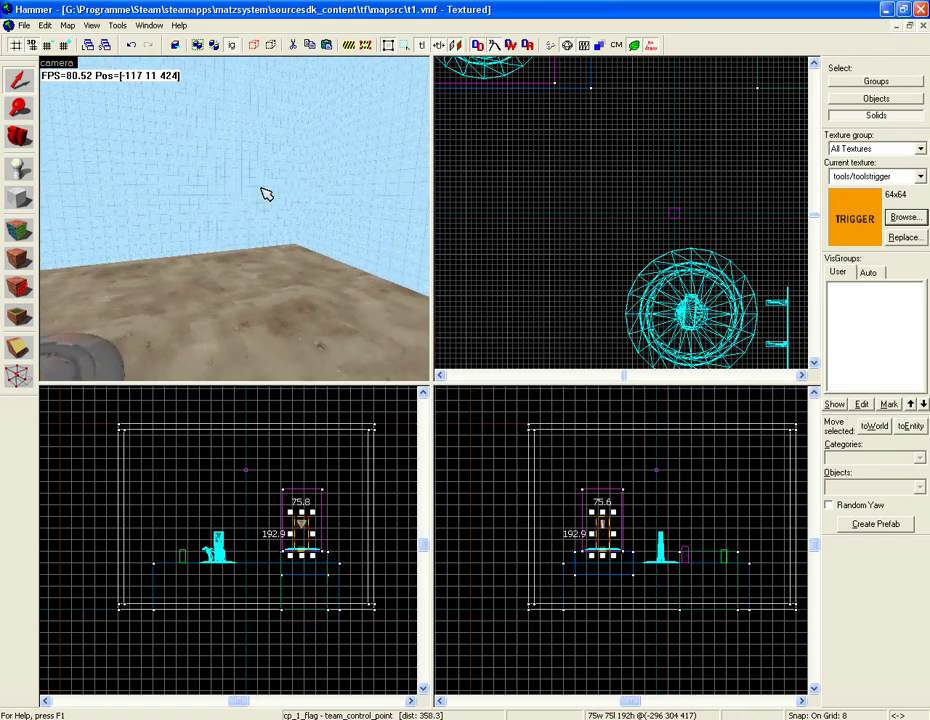
{"action": "key", "text": "a"}
{"action": "key", "text": "s"}
{"action": "double_click", "coordinate": [263, 190]}
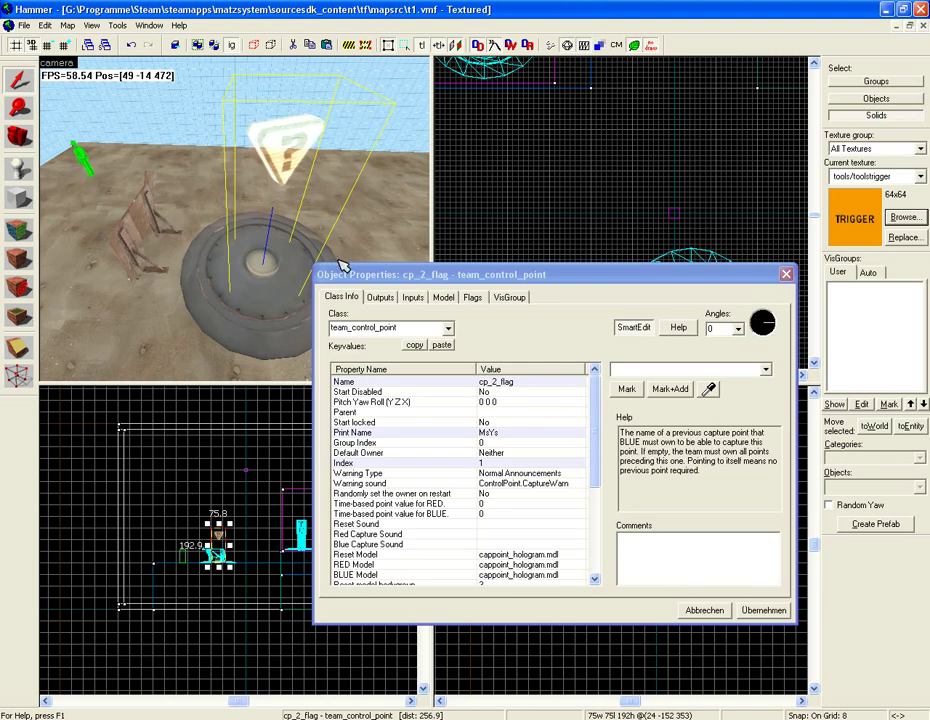
{"action": "left_click", "coordinate": [602, 432]}
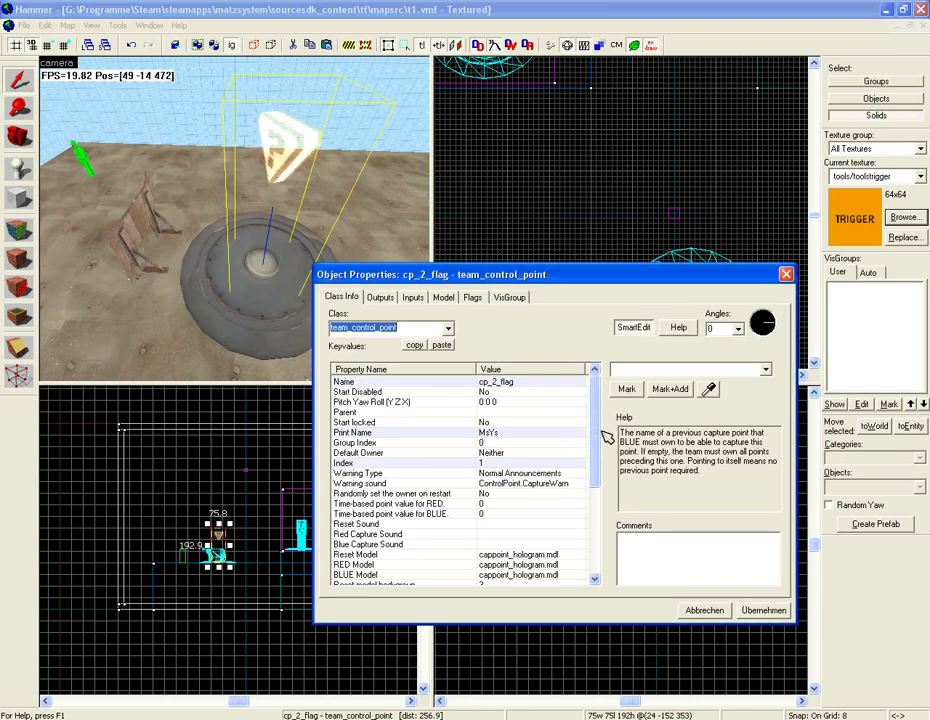